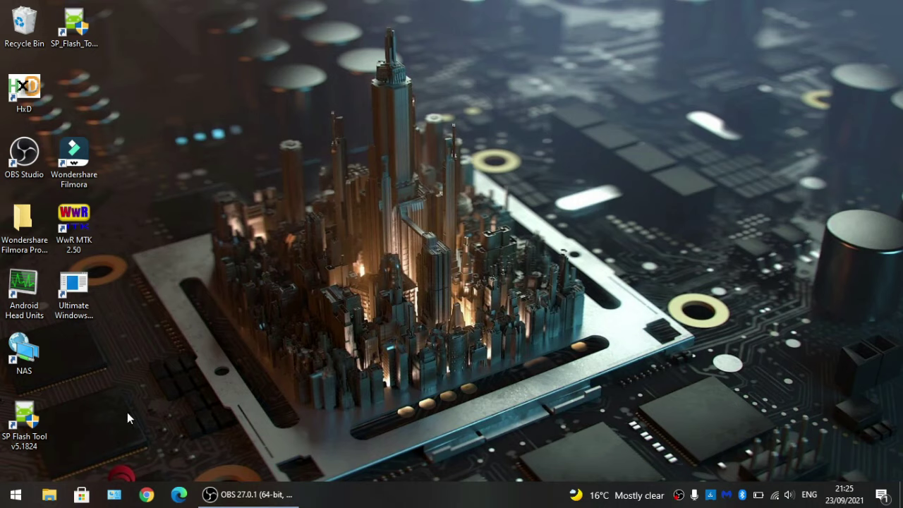
# - Open a File Explorer window, then view the head unit's System Info and its Android settings section
pyautogui.click(48, 496)
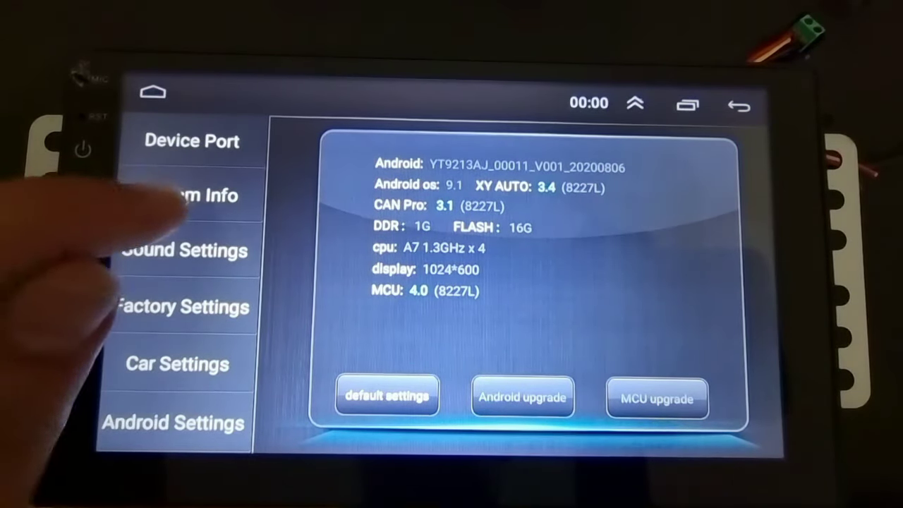
pyautogui.click(176, 200)
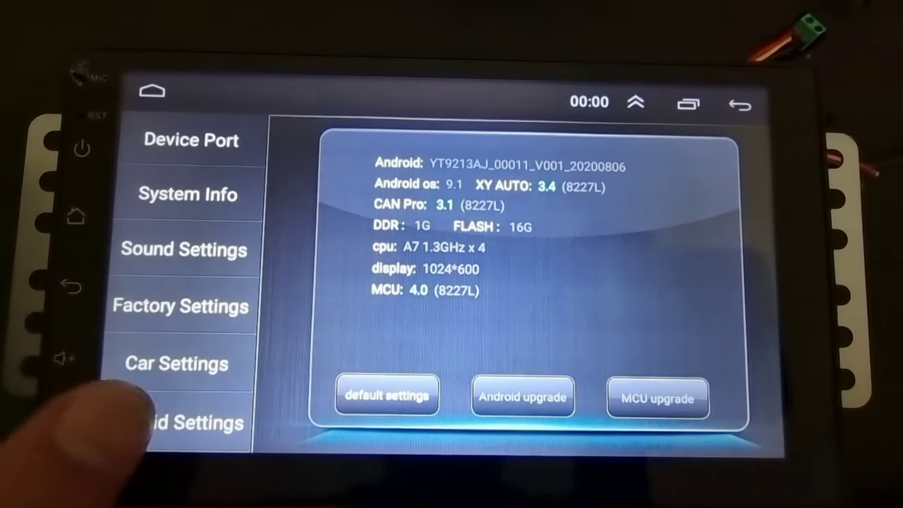
pyautogui.click(172, 422)
# - Launch the full Android settings and show About vehicular platform with model, Android version and kernel
pyautogui.click(519, 412)
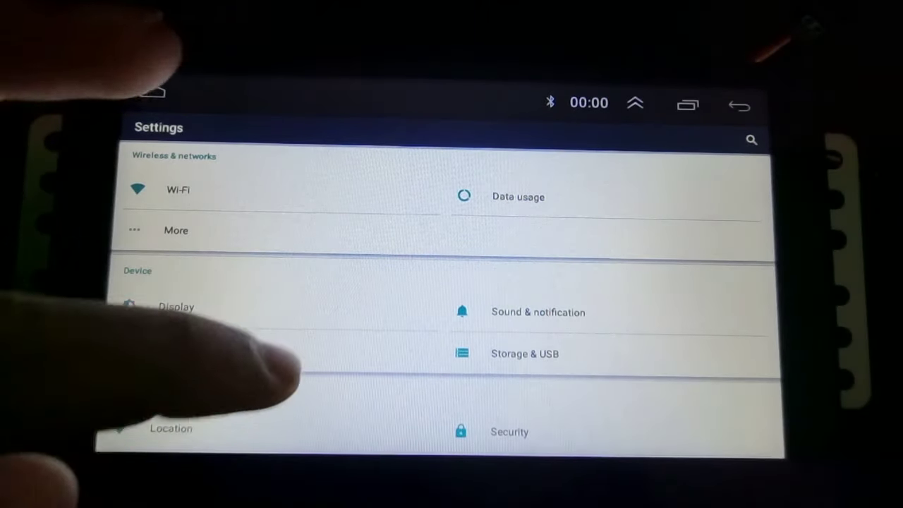
pyautogui.moveTo(282, 356); pyautogui.dragTo(310, 162)
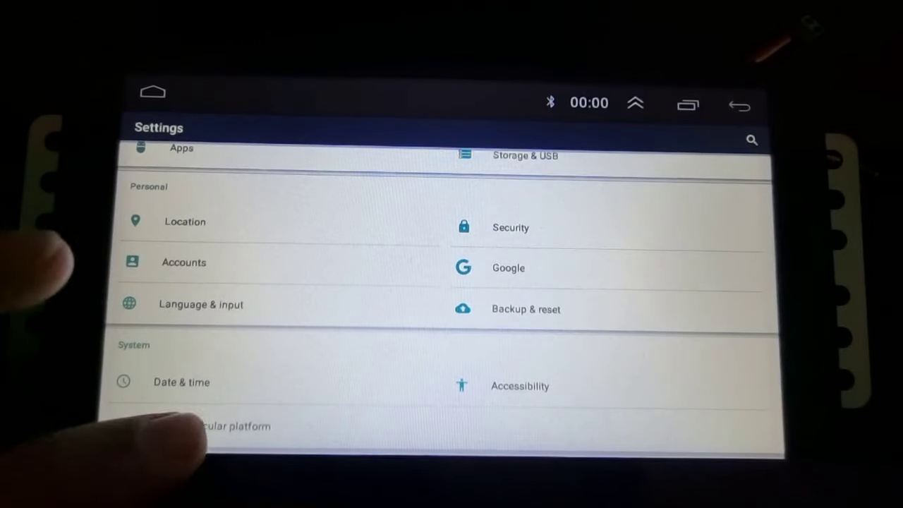
pyautogui.click(189, 423)
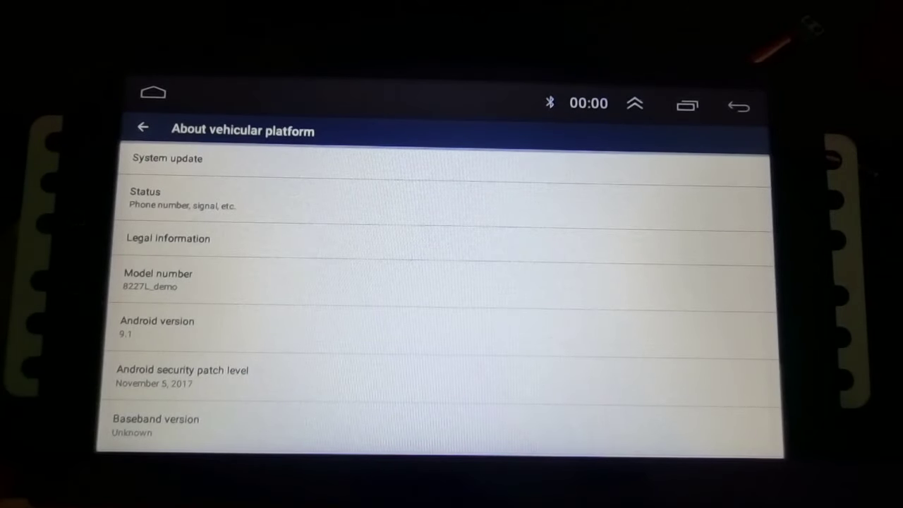
pyautogui.moveTo(181, 343); pyautogui.dragTo(151, 181)
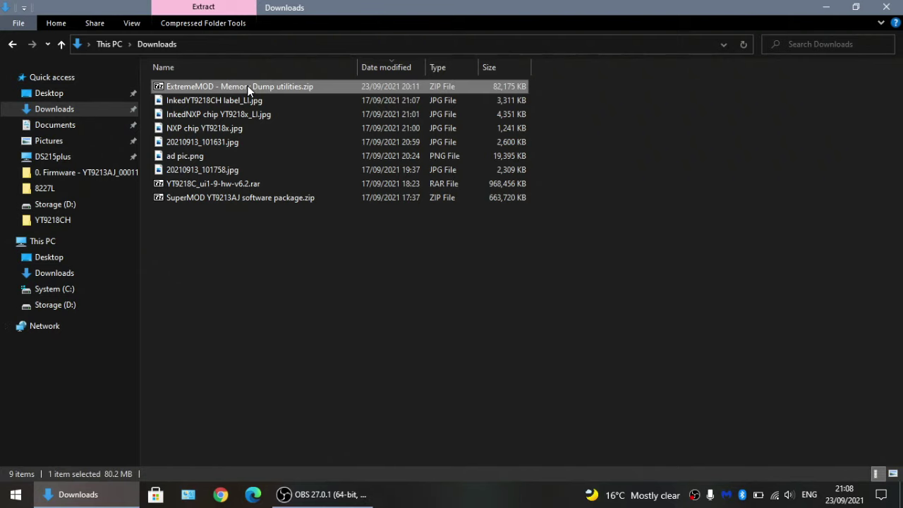
pyautogui.click(248, 87)
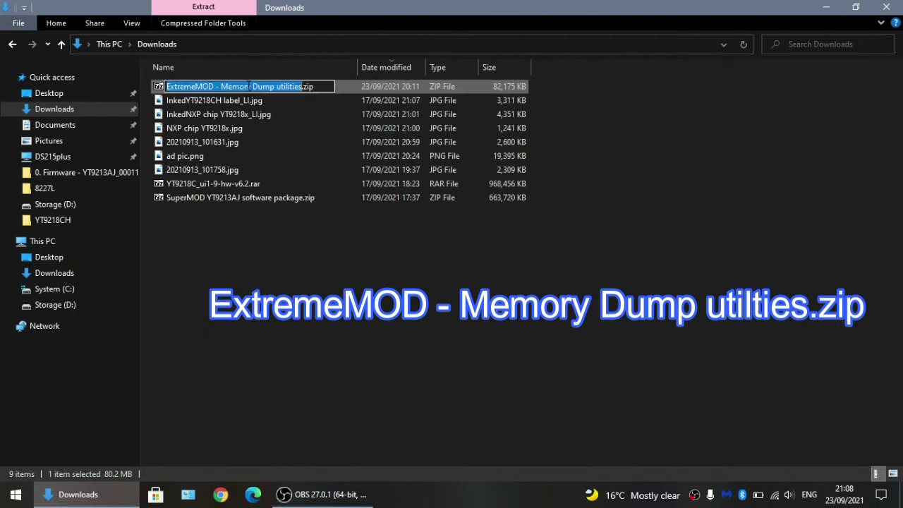
pyautogui.click(379, 85)
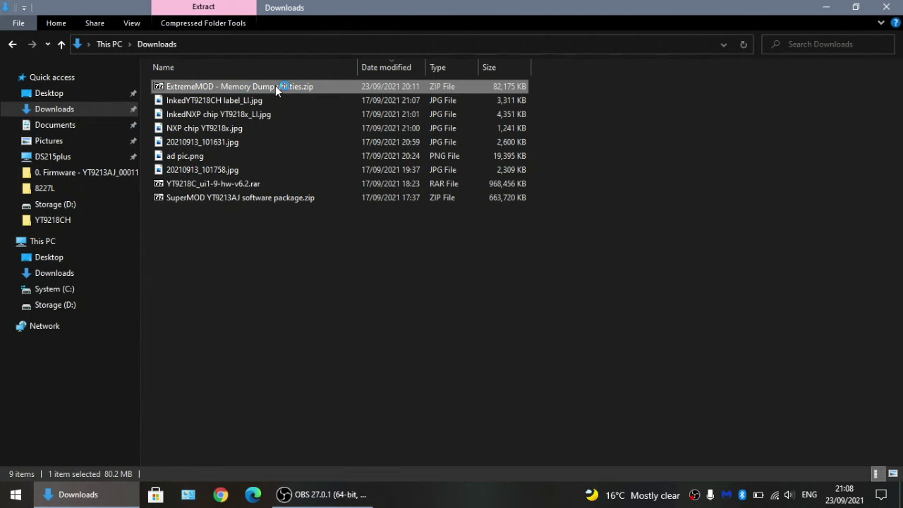
# - Extract 'ExtremeMOD - Memory Dump utilities.zip' with 7-Zip into a new Memory Dump folder in Downloads
pyautogui.doubleClick(275, 85)
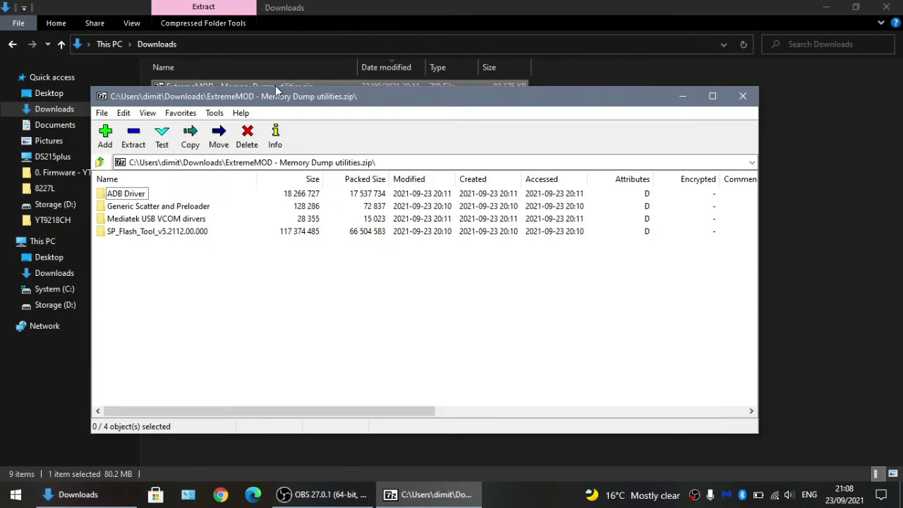
pyautogui.click(134, 137)
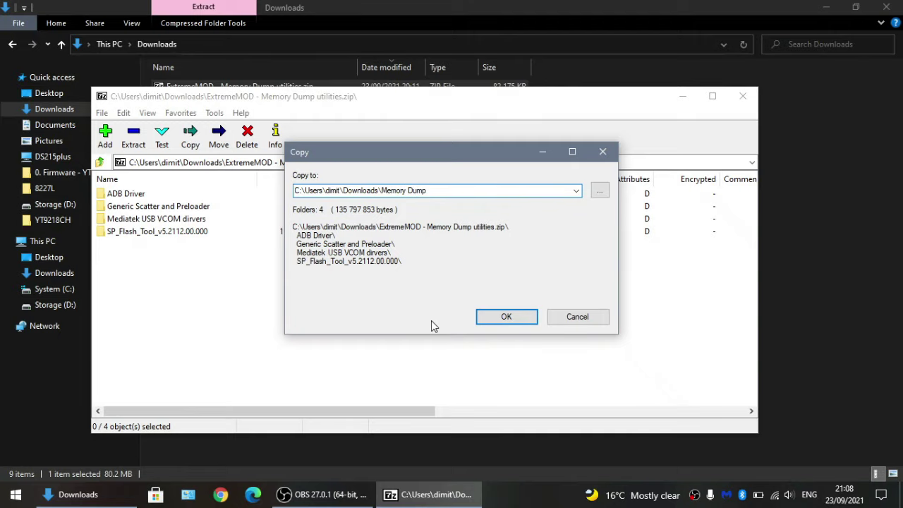
pyautogui.click(503, 318)
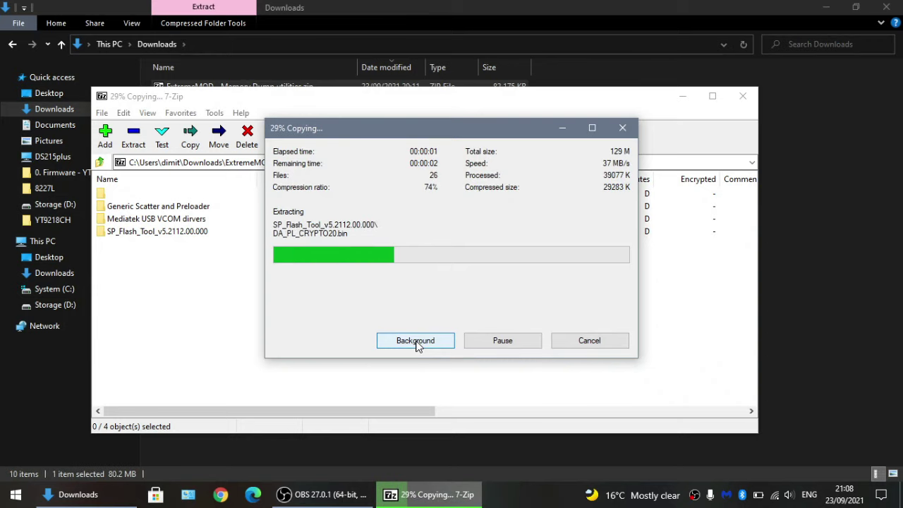
# - Close 7-Zip and show the Memory Dump folder's ADB, Scatter, VCOM driver and SP Flash Tool subfolders
pyautogui.click(743, 99)
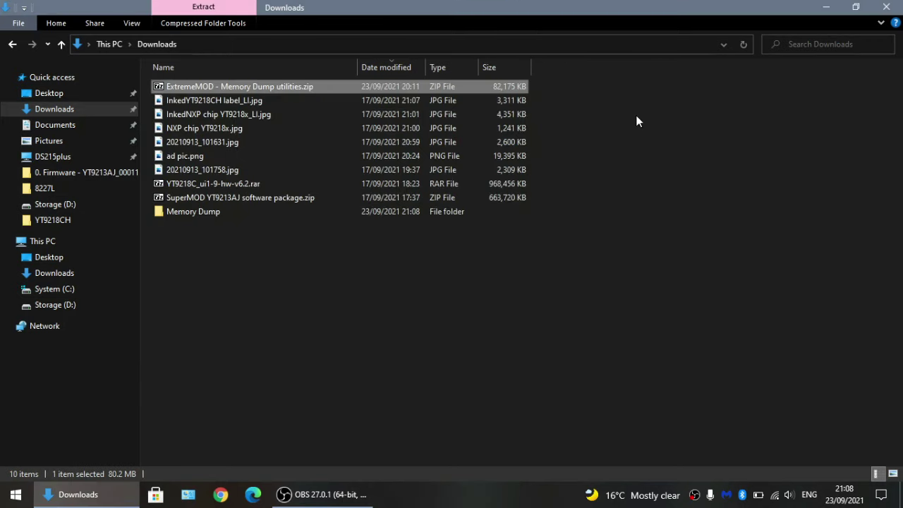
pyautogui.doubleClick(240, 212)
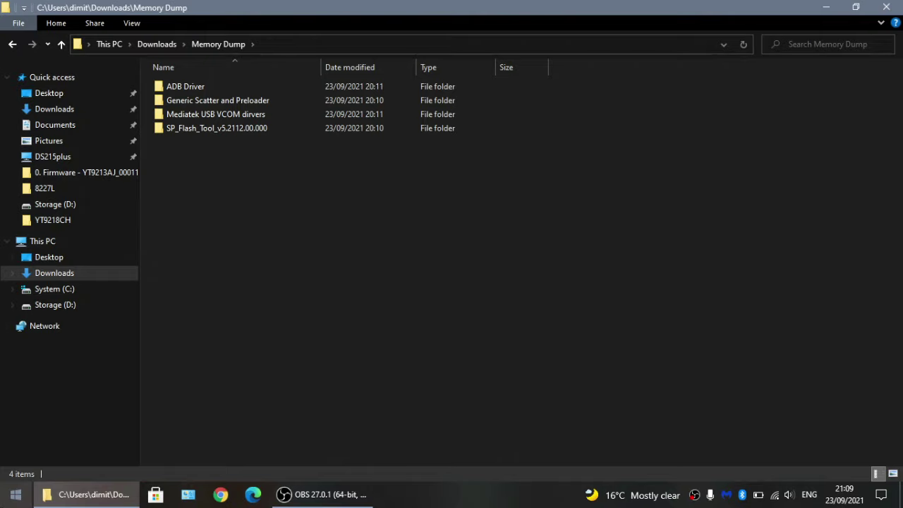
pyautogui.click(16, 494)
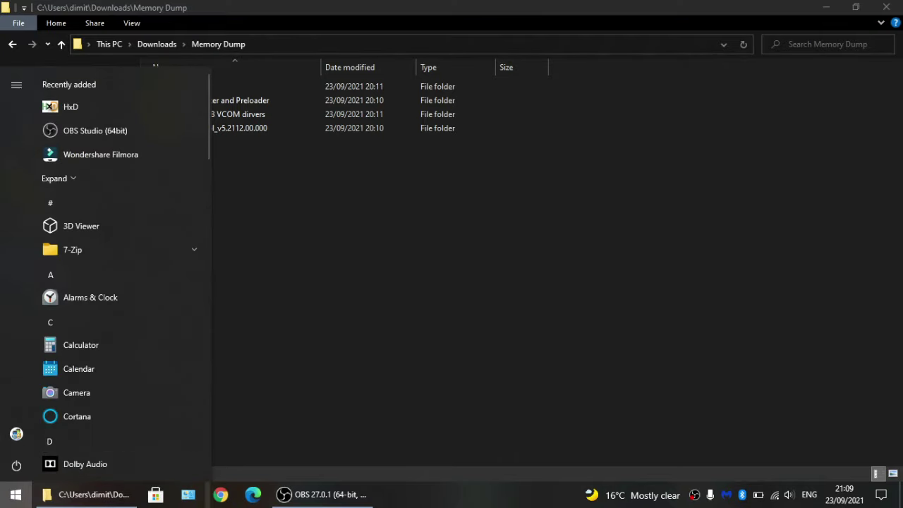
# - Find 'advanced startup' in Windows settings and restart the PC into advanced startup
pyautogui.write('advan')
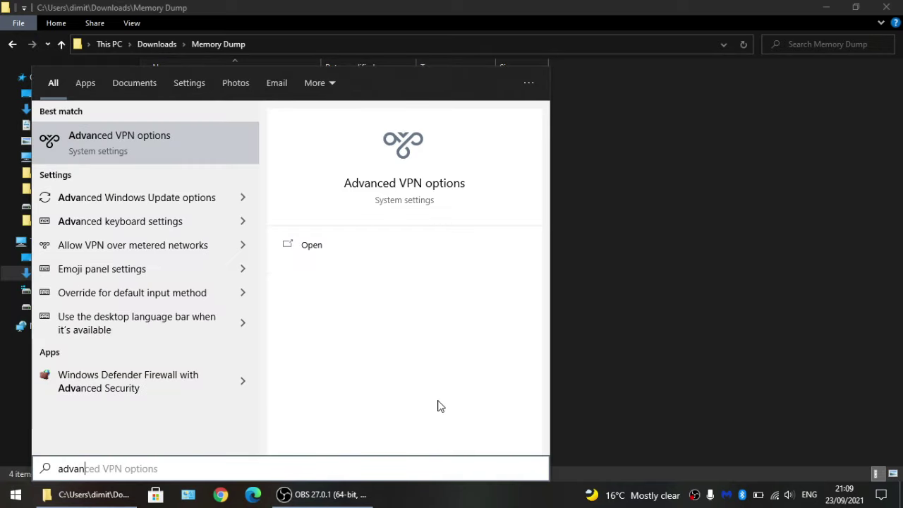
pyautogui.write('ced st')
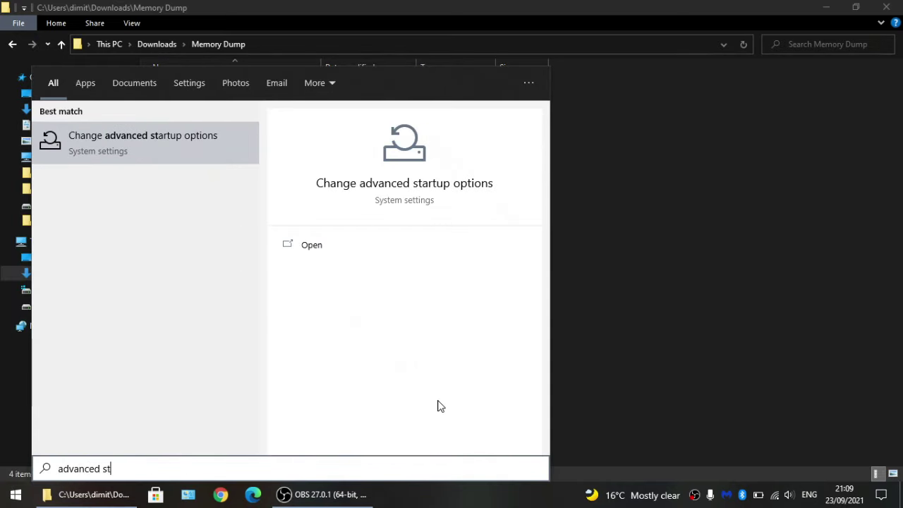
pyautogui.click(146, 140)
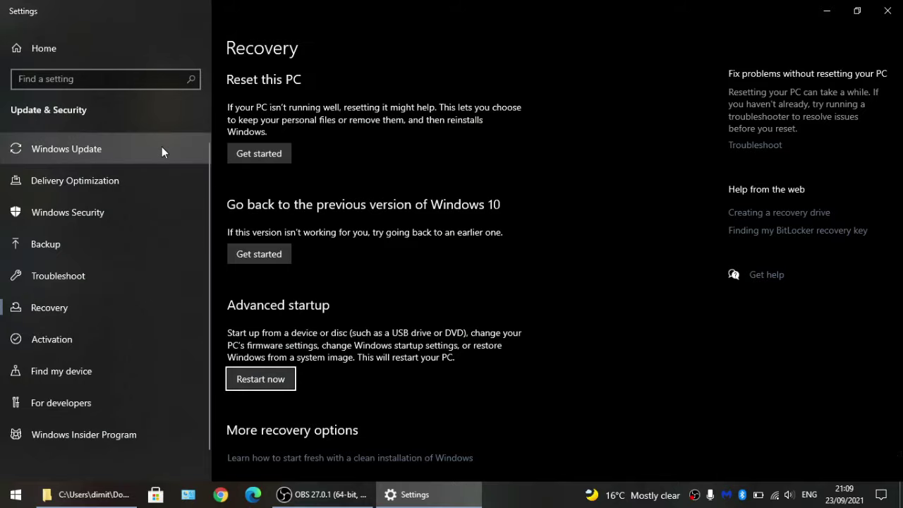
pyautogui.click(285, 379)
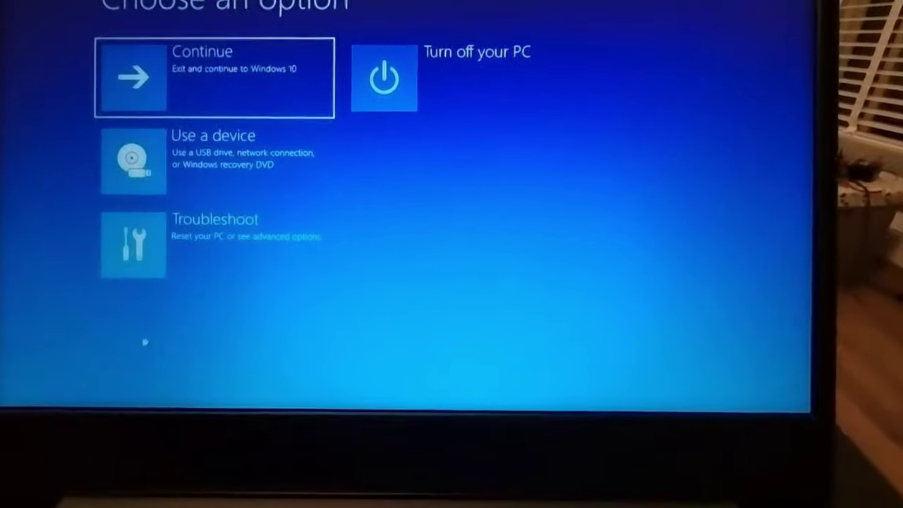
# - Restart via Troubleshoot > Advanced options > Startup Settings, picking startup option 4
pyautogui.click(177, 247)
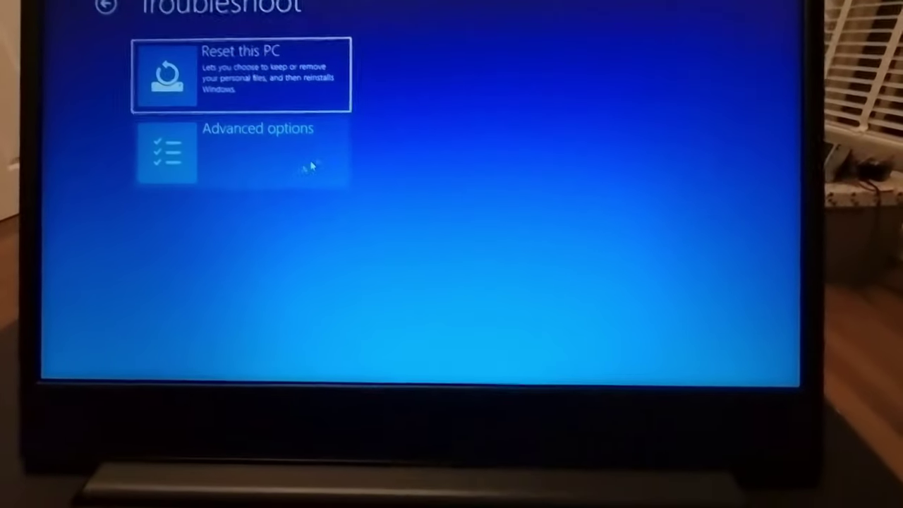
pyautogui.click(280, 167)
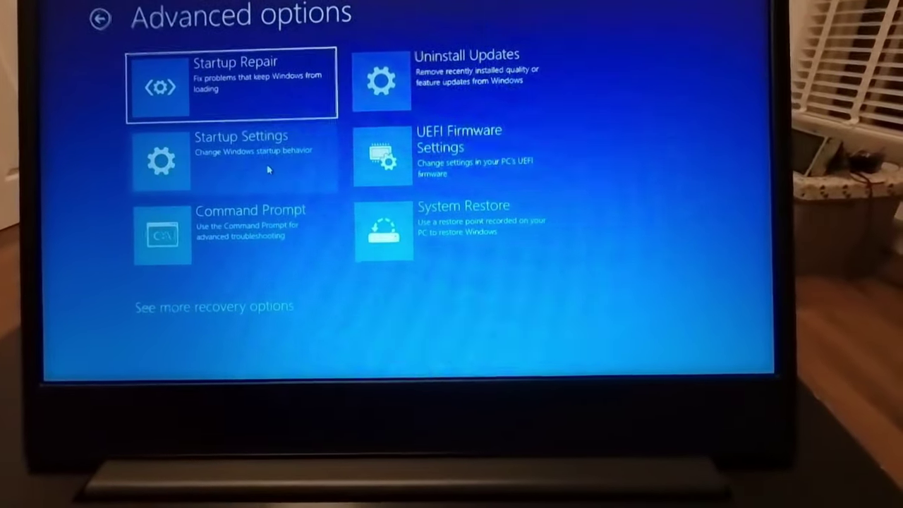
pyautogui.click(241, 167)
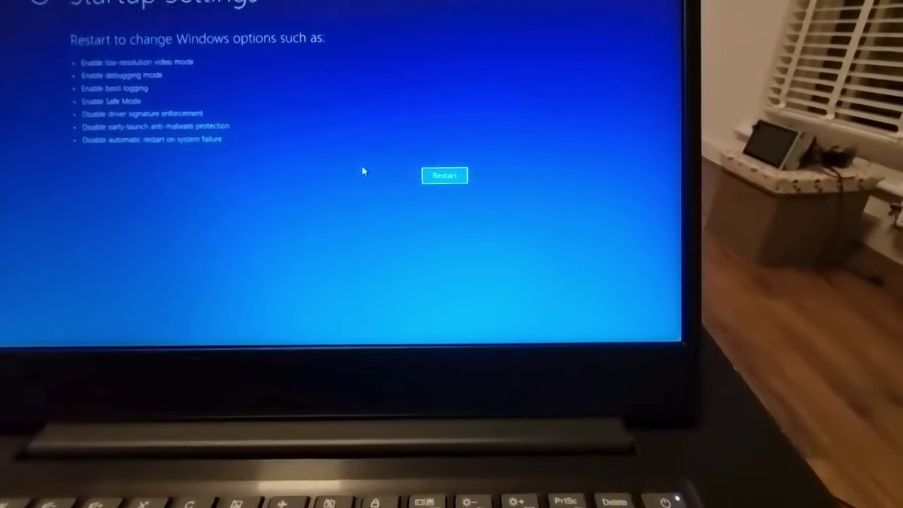
pyautogui.click(431, 176)
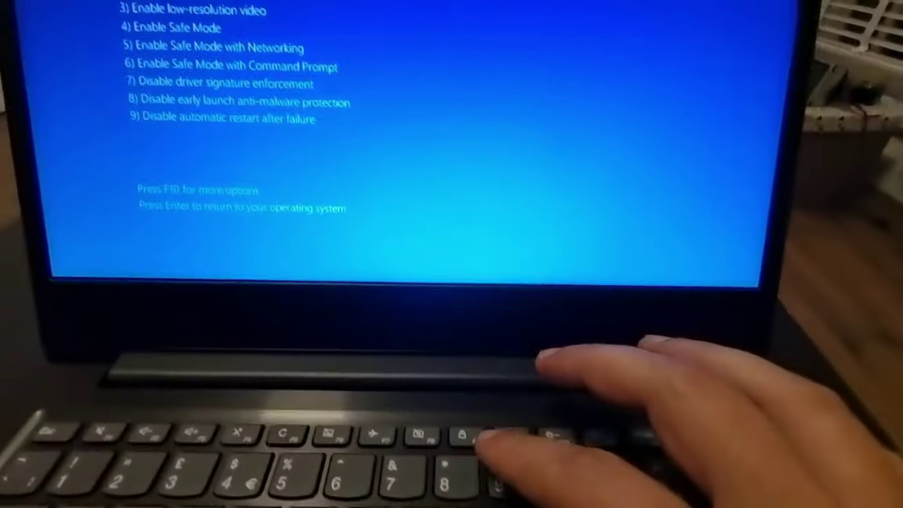
pyautogui.press('4')
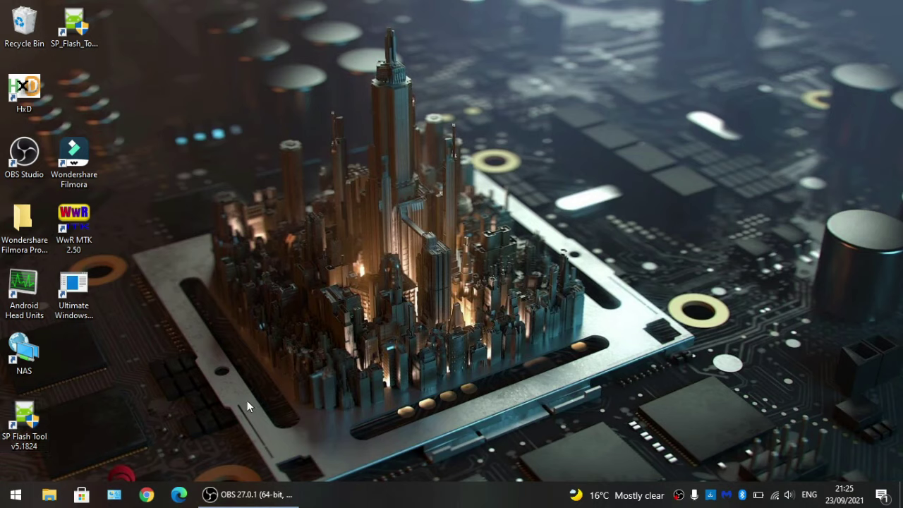
# - Browse Downloads > Memory Dump > Mediatek USB VCOM drivers > Windows 10 MTK VCOM USB Preloader Drivers
pyautogui.click(48, 496)
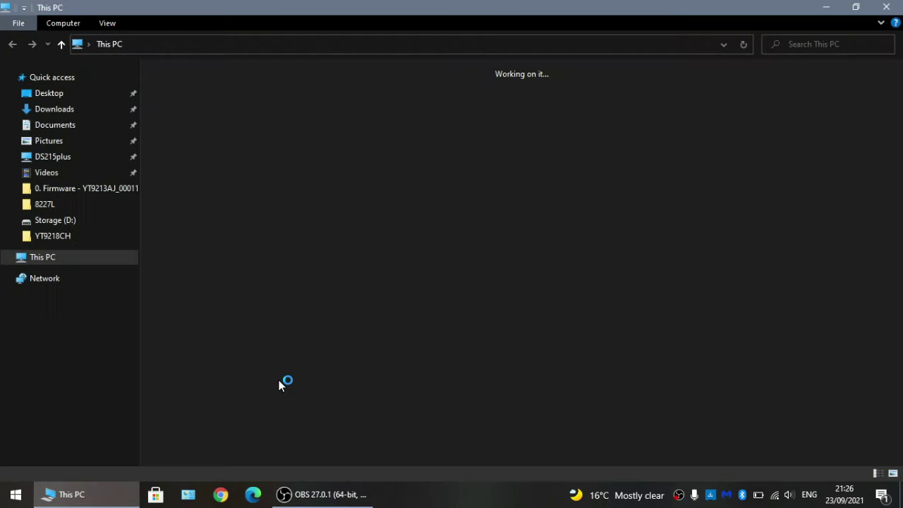
pyautogui.click(66, 113)
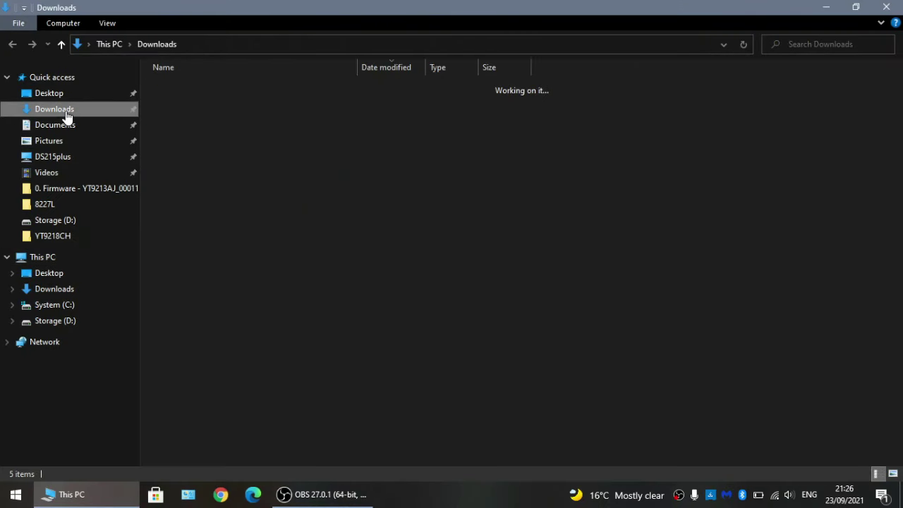
pyautogui.doubleClick(210, 212)
pyautogui.doubleClick(198, 115)
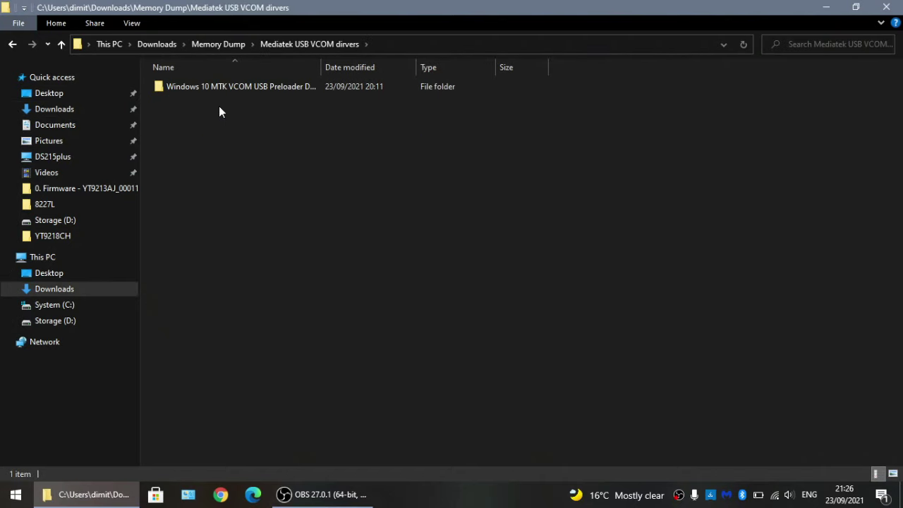
pyautogui.doubleClick(218, 86)
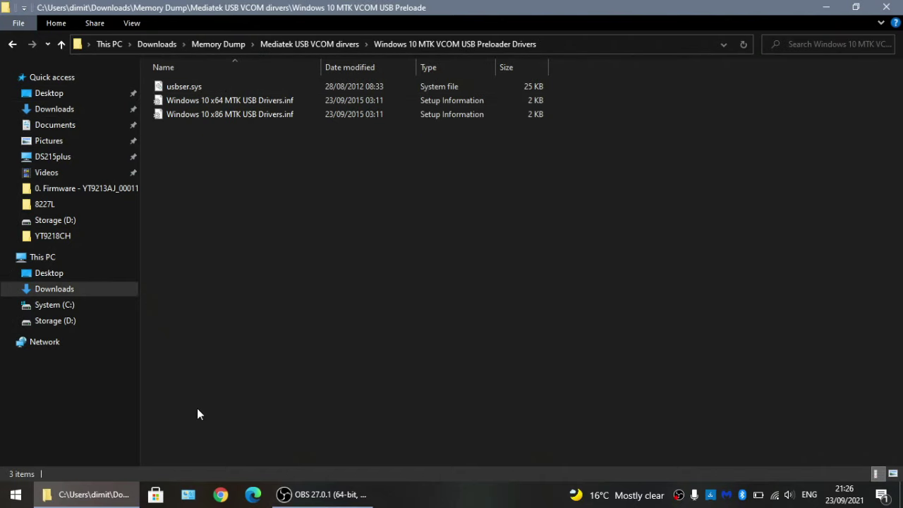
# - From Control Panel, open Device Manager and start the Add legacy hardware wizard
pyautogui.click(188, 495)
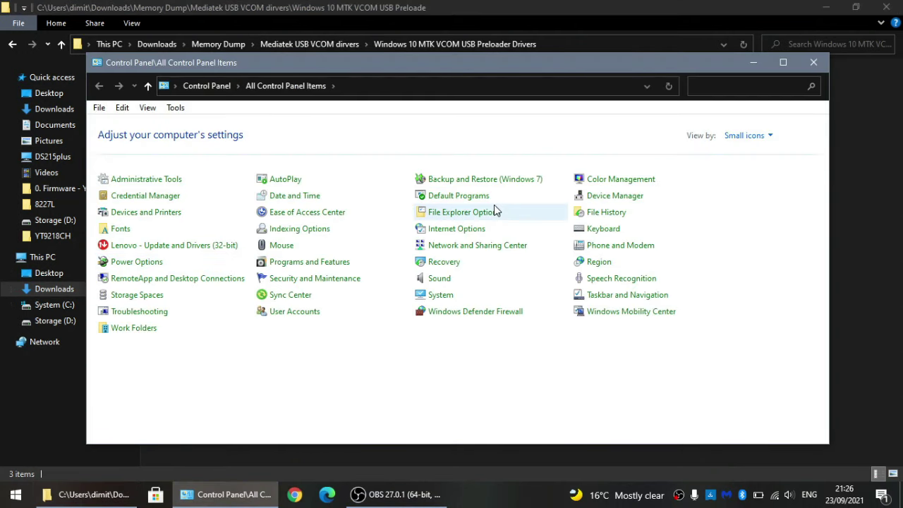
pyautogui.click(634, 203)
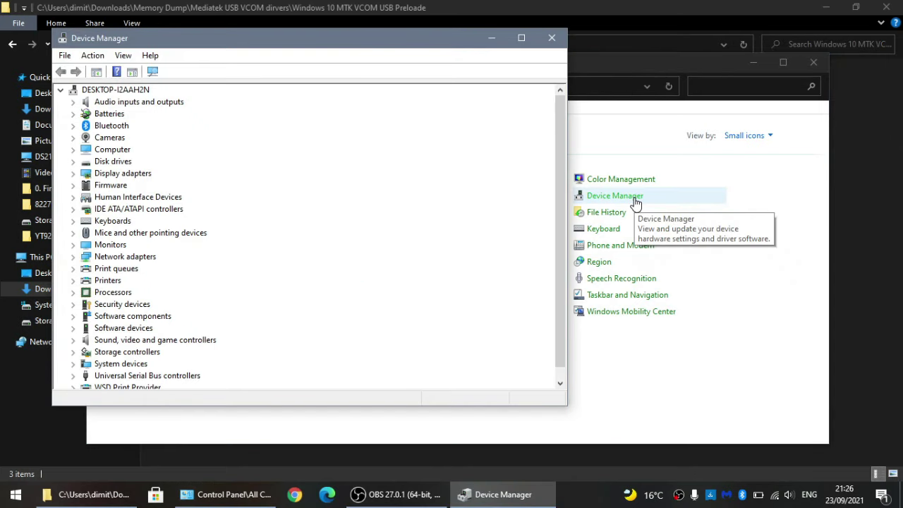
pyautogui.click(92, 55)
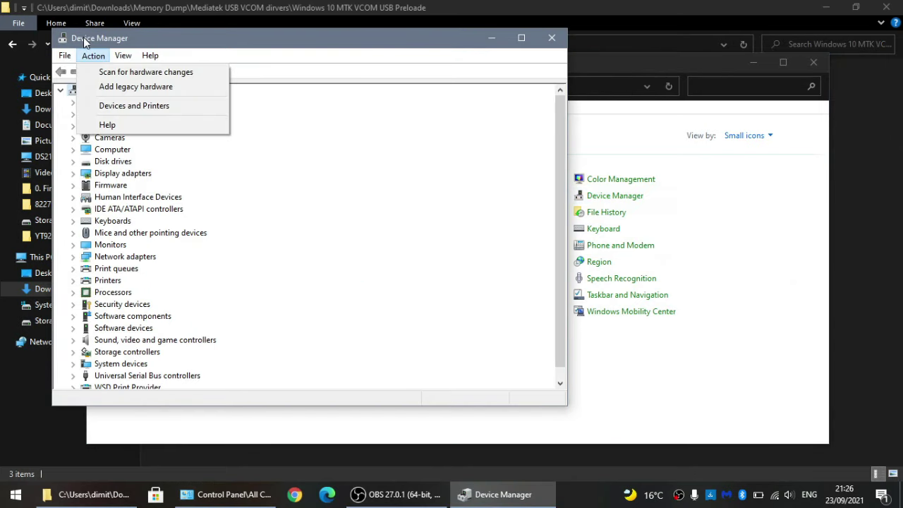
pyautogui.click(106, 86)
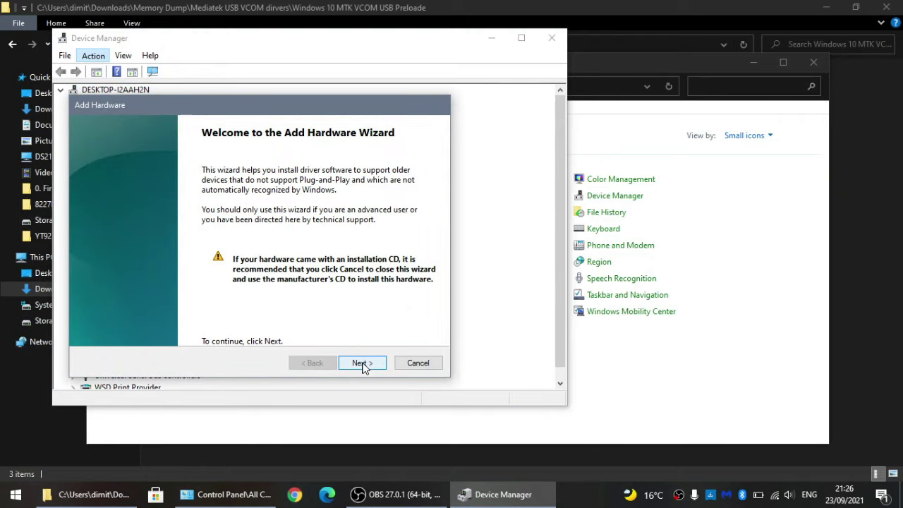
# - Choose manual install with all devices shown, and browse Have Disk for the driver .inf
pyautogui.click(361, 364)
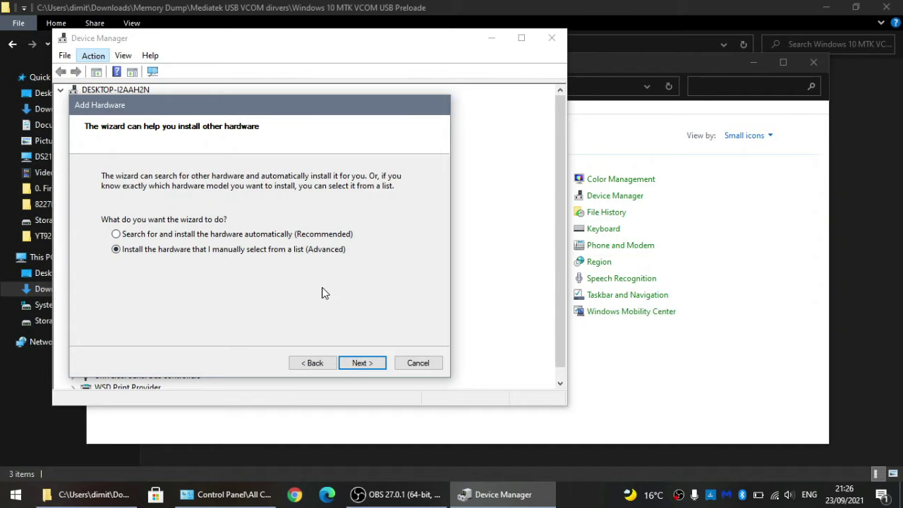
pyautogui.click(357, 367)
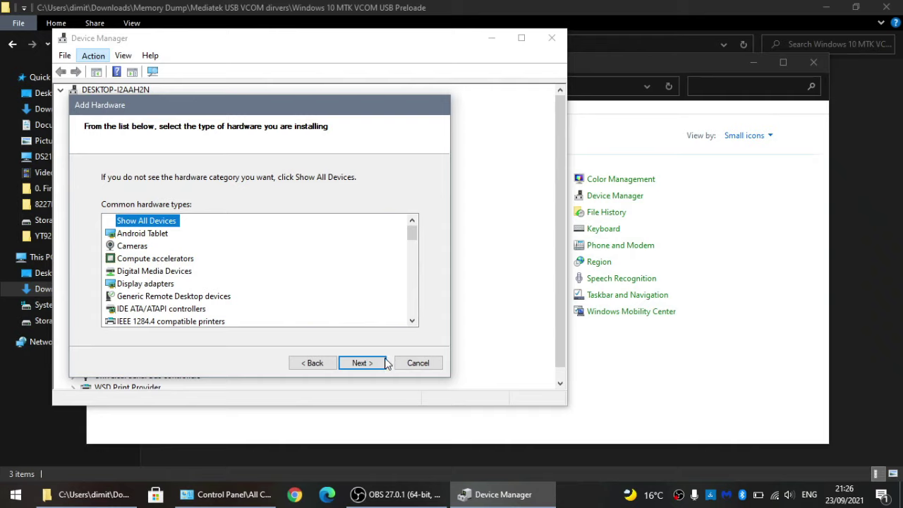
pyautogui.click(360, 363)
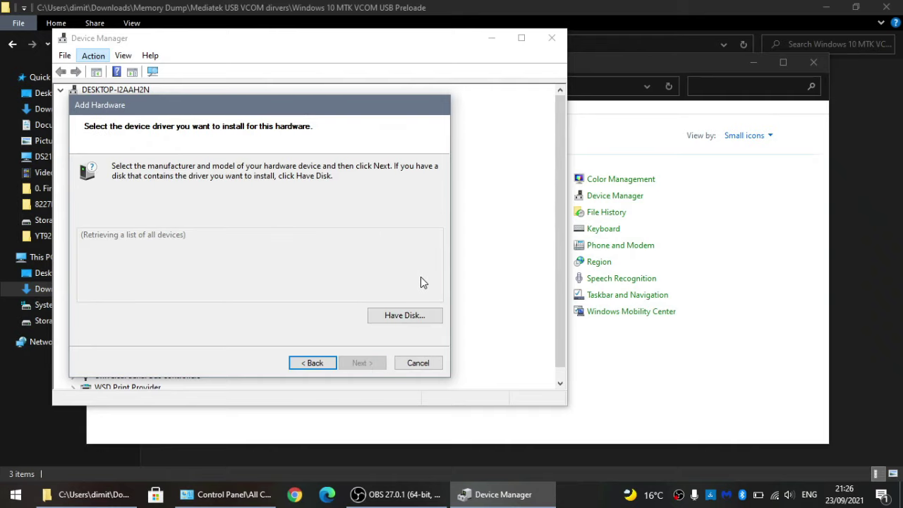
pyautogui.click(405, 315)
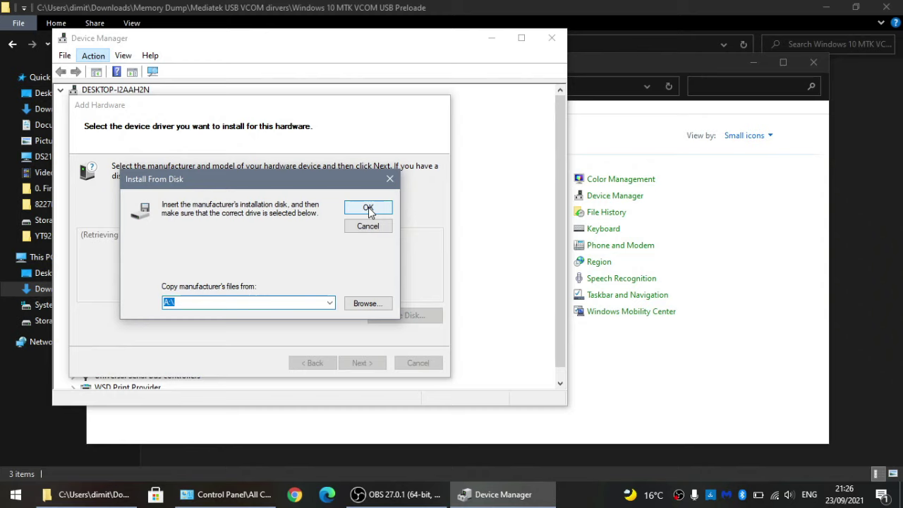
pyautogui.click(356, 305)
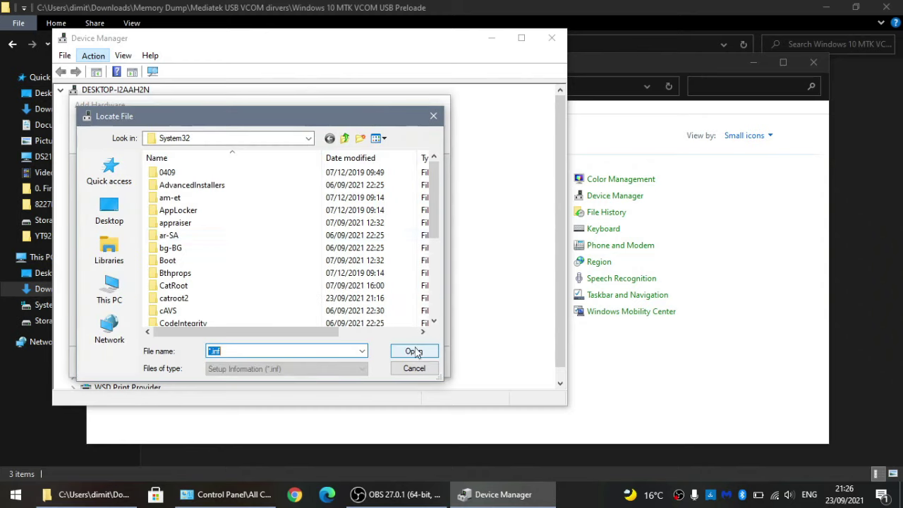
# - Navigate This PC > Downloads > Memory Dump > Mediatek USB VCOM drivers > Windows 10 preloader folder
pyautogui.click(109, 210)
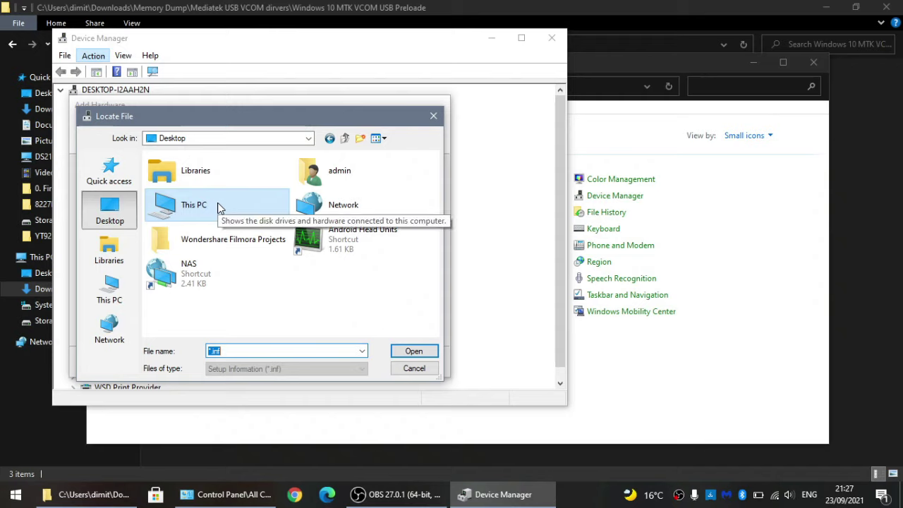
pyautogui.doubleClick(218, 207)
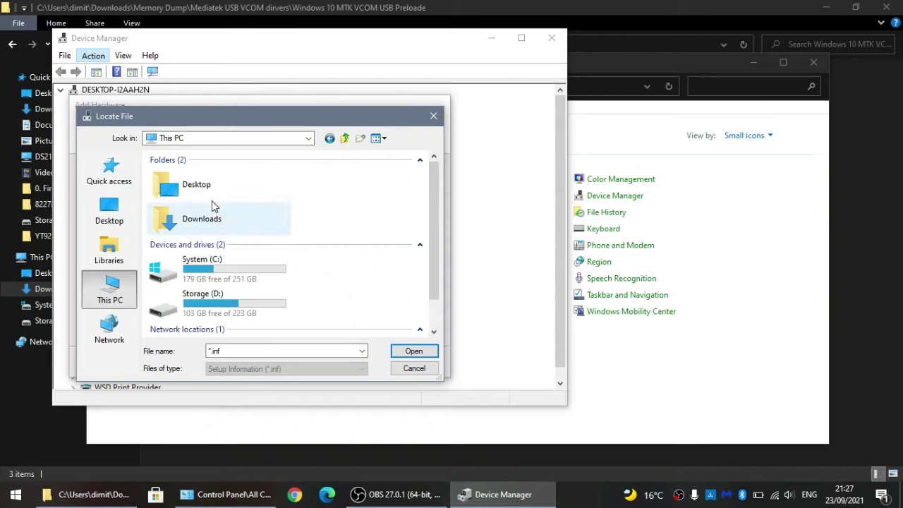
pyautogui.doubleClick(201, 224)
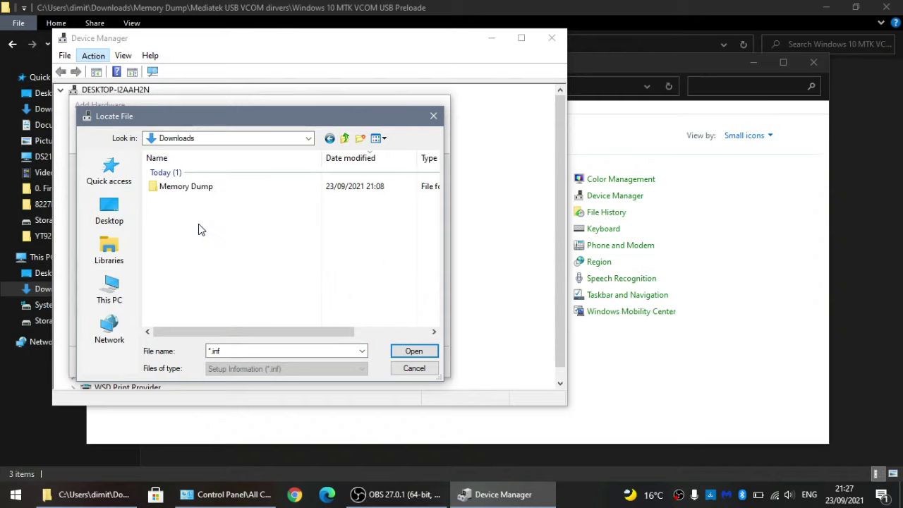
pyautogui.doubleClick(187, 188)
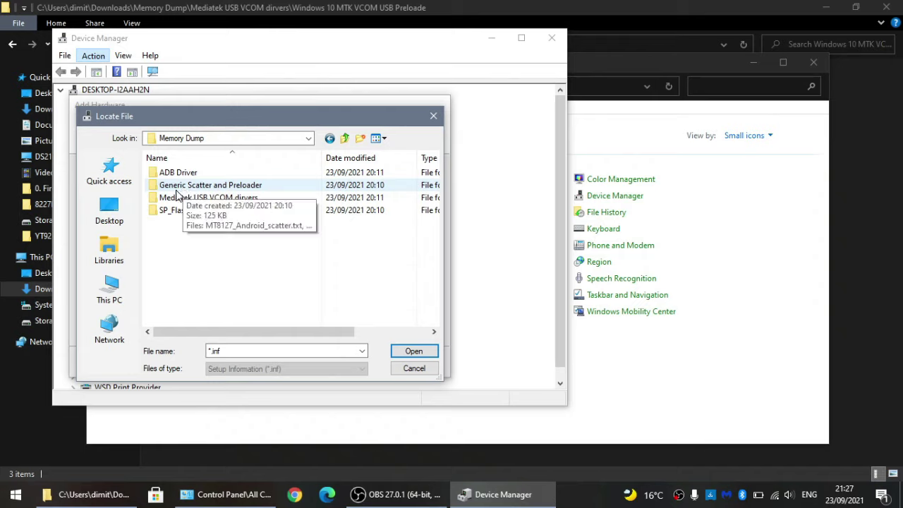
pyautogui.doubleClick(180, 198)
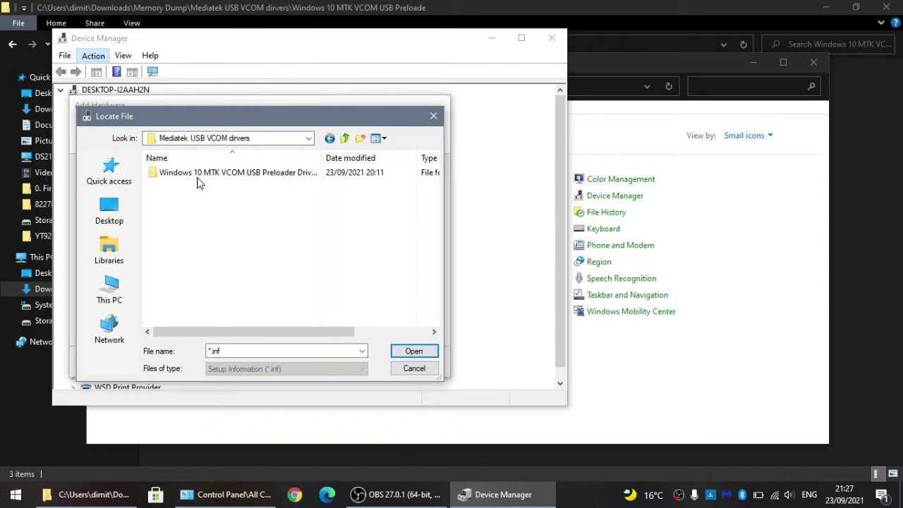
pyautogui.doubleClick(198, 180)
pyautogui.click(200, 175)
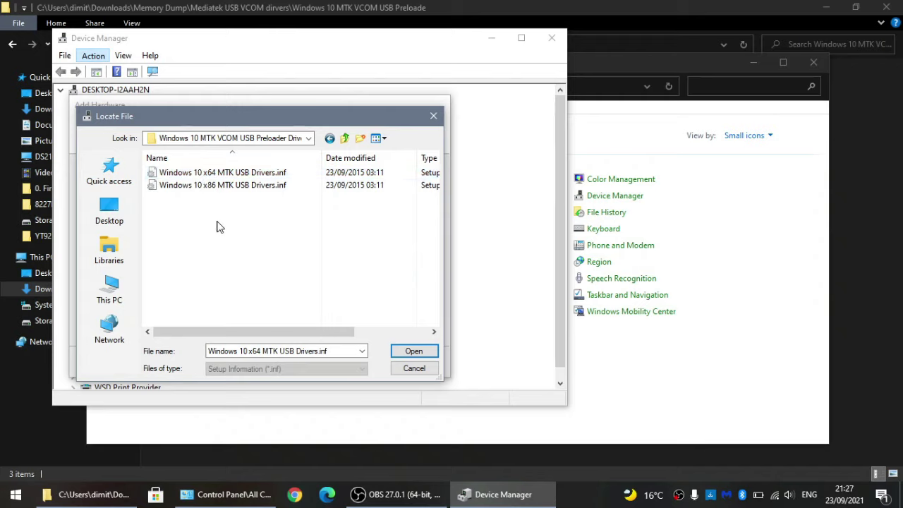
# - Choose the Windows 10 x64 MTK USB Drivers.inf as the driver source
pyautogui.click(207, 175)
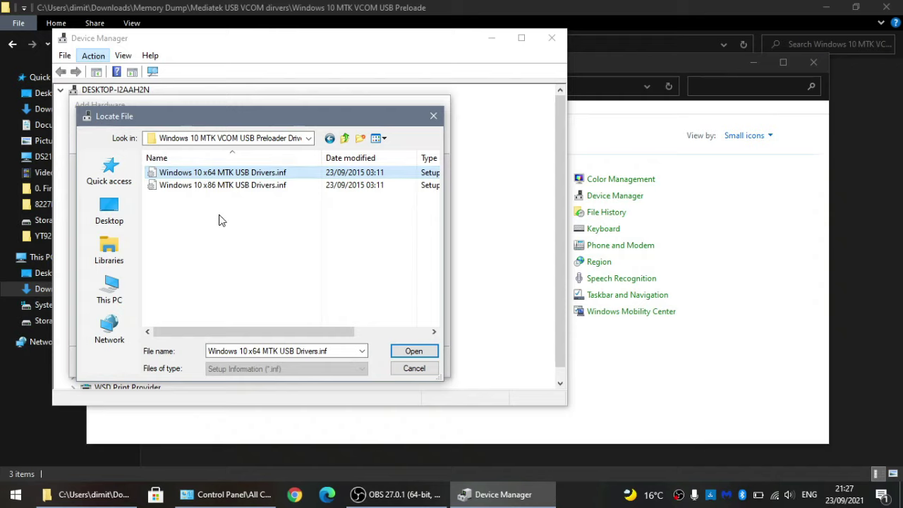
pyautogui.click(216, 187)
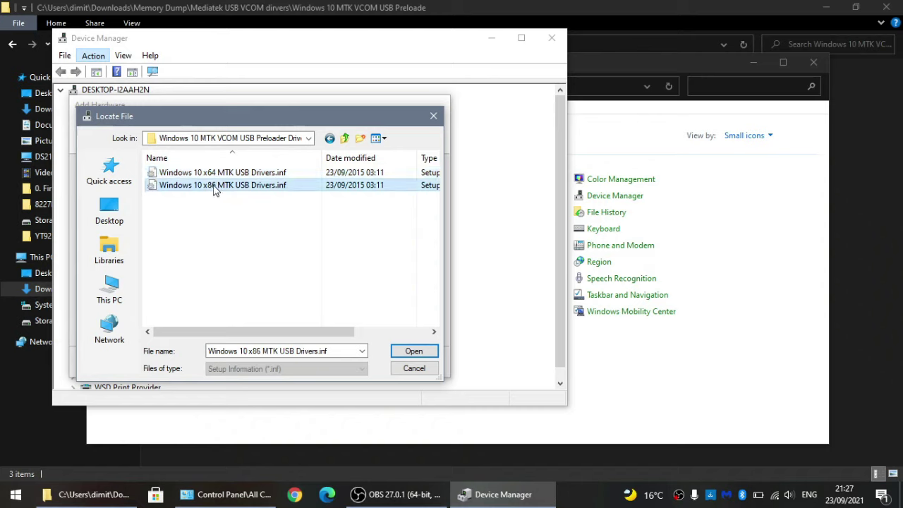
pyautogui.click(216, 175)
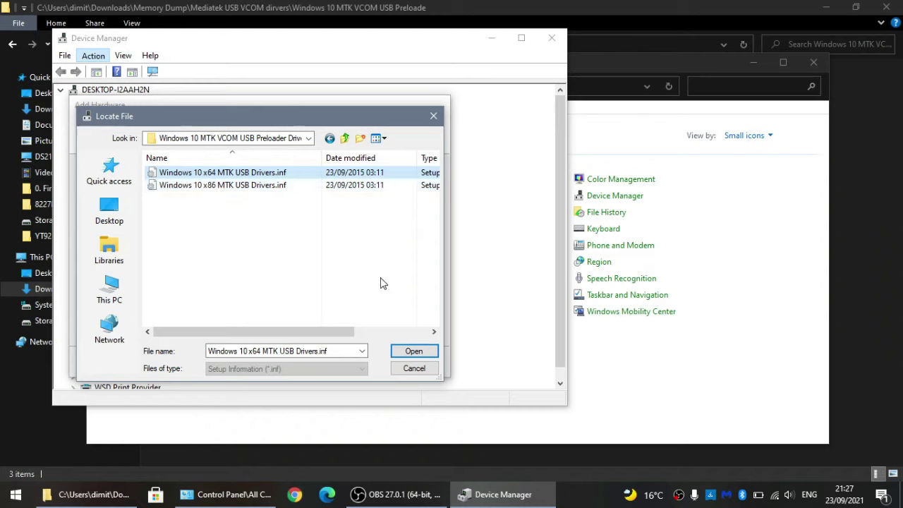
pyautogui.click(404, 351)
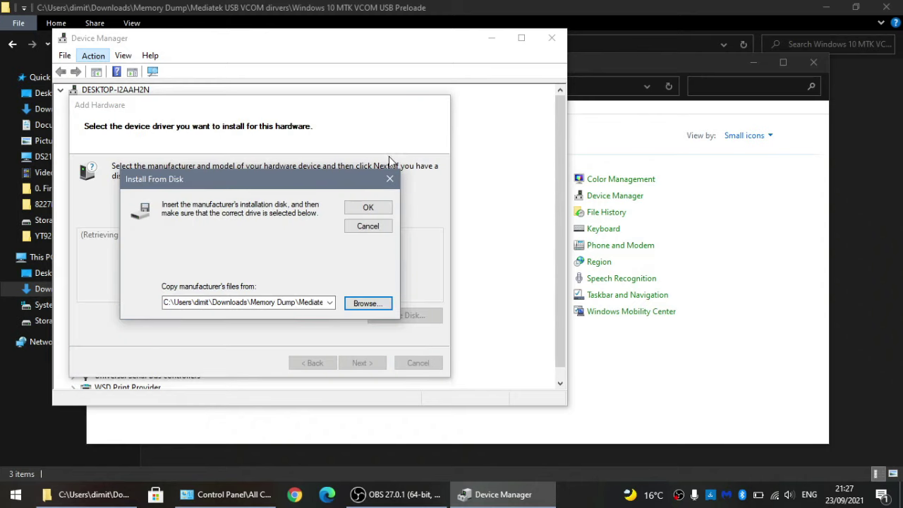
# - Install the MediaTek DA USB VCOM Port driver from disk so it appears as COM9
pyautogui.click(374, 212)
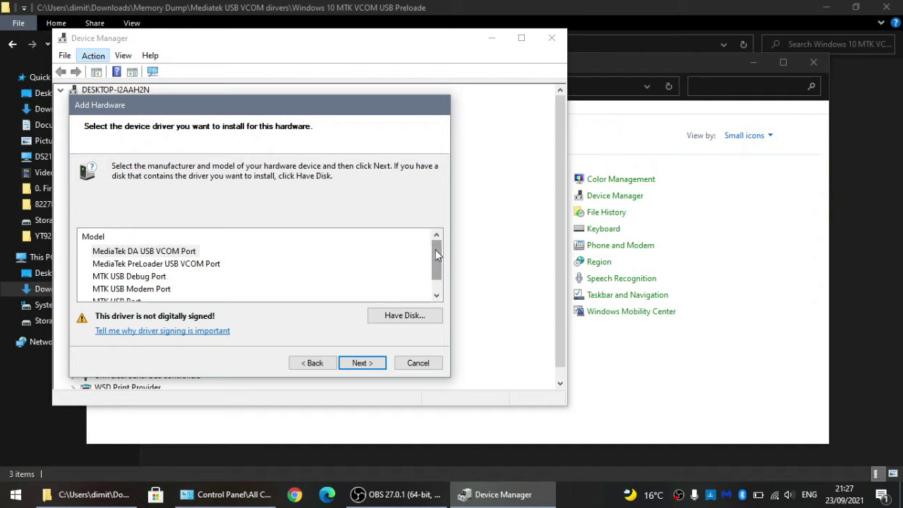
pyautogui.moveTo(435, 249)
pyautogui.mouseDown()
pyautogui.moveTo(435, 267)
pyautogui.moveTo(437, 236)
pyautogui.mouseUp()
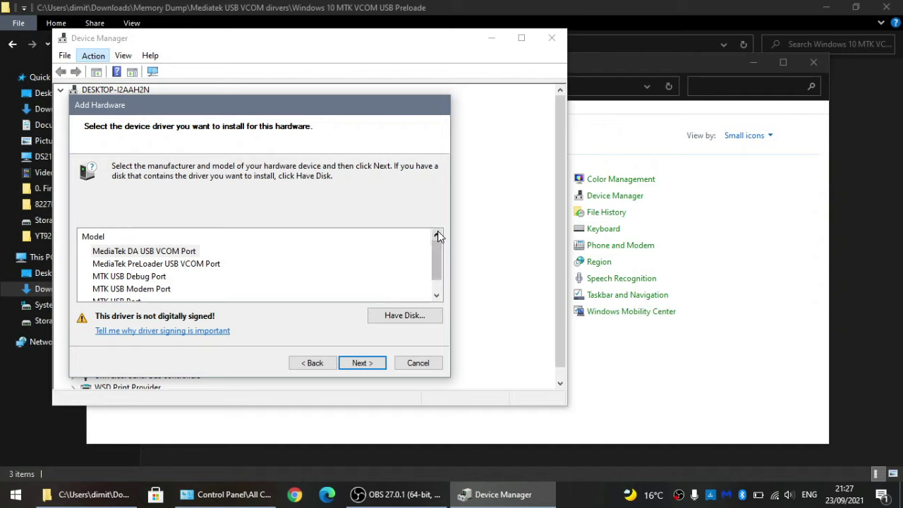
pyautogui.click(363, 363)
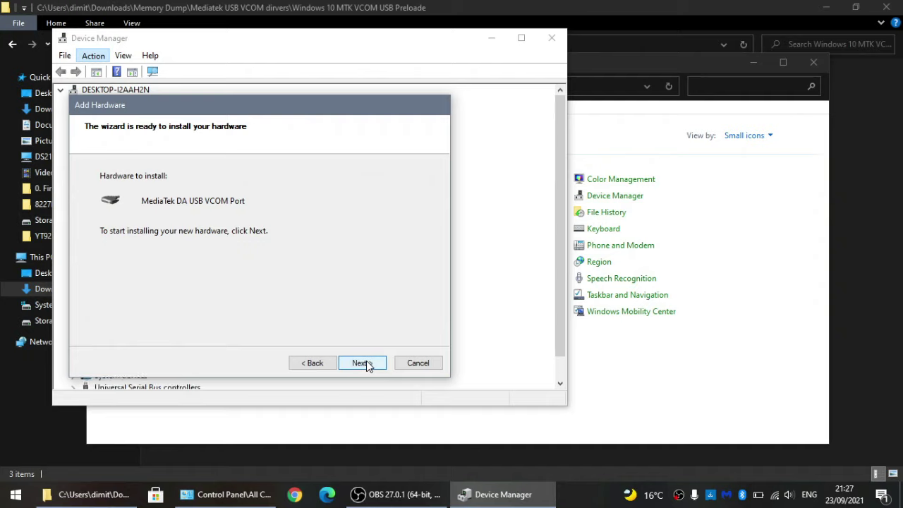
pyautogui.click(365, 363)
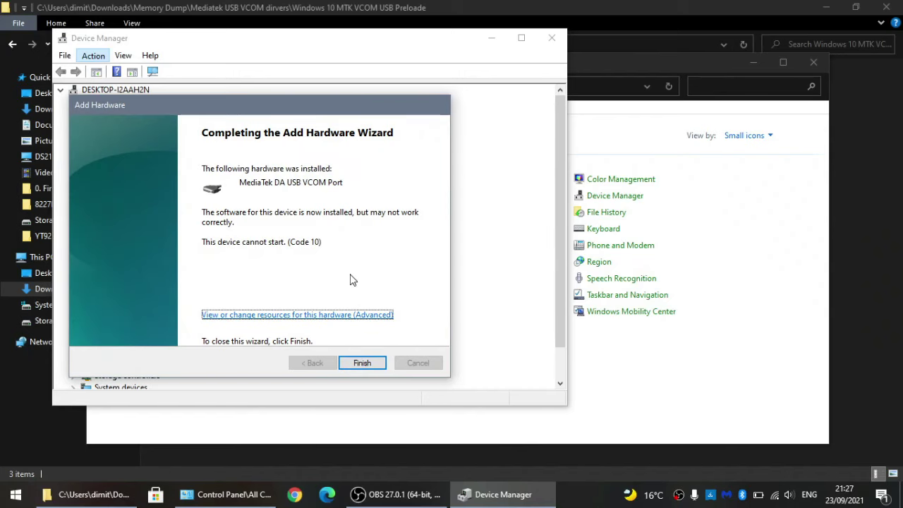
pyautogui.click(361, 363)
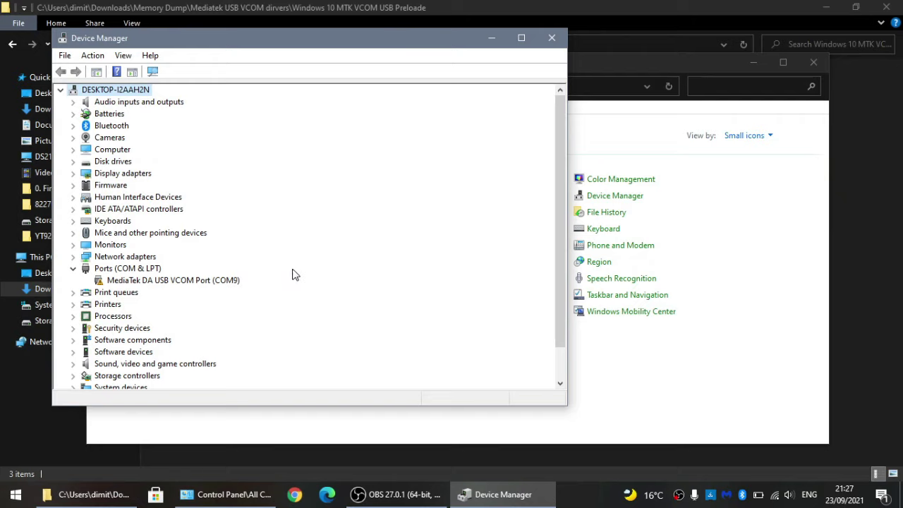
# - Uninstall the MediaTek DA USB VCOM Port (COM9) device and close Device Manager
pyautogui.click(196, 282)
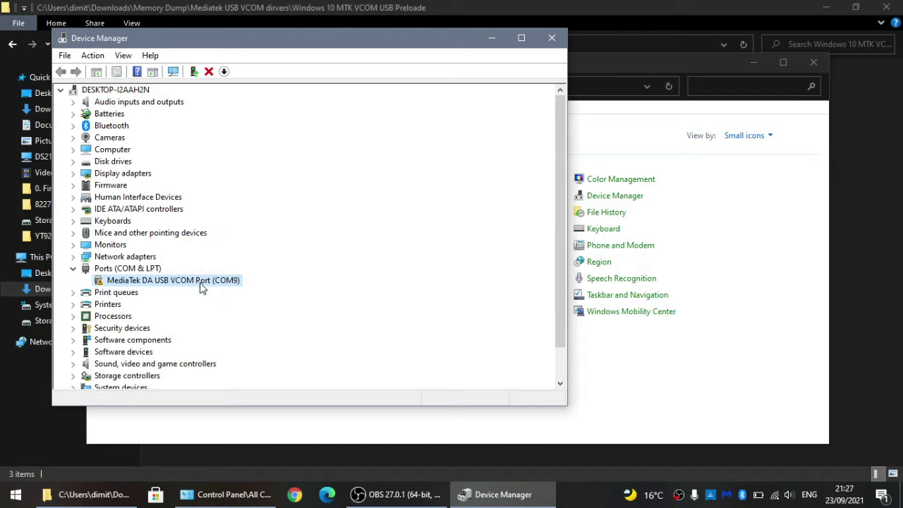
pyautogui.rightClick(201, 285)
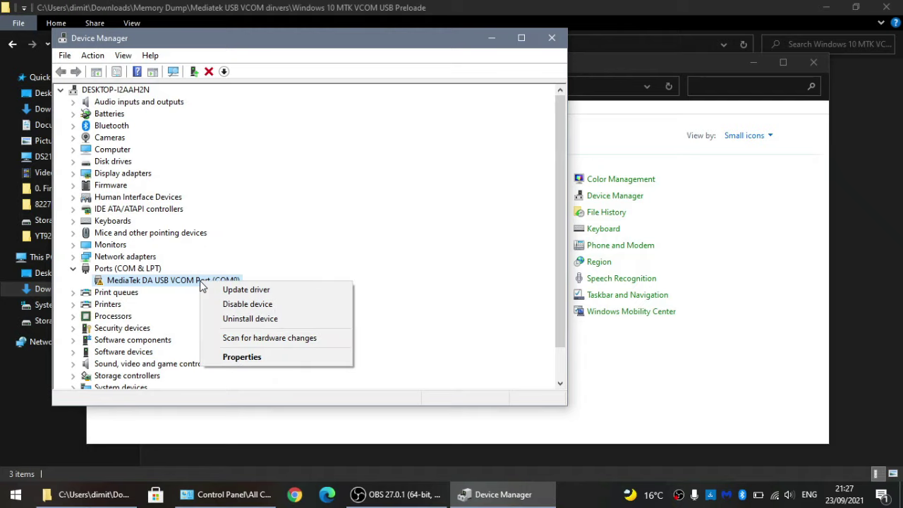
pyautogui.click(238, 318)
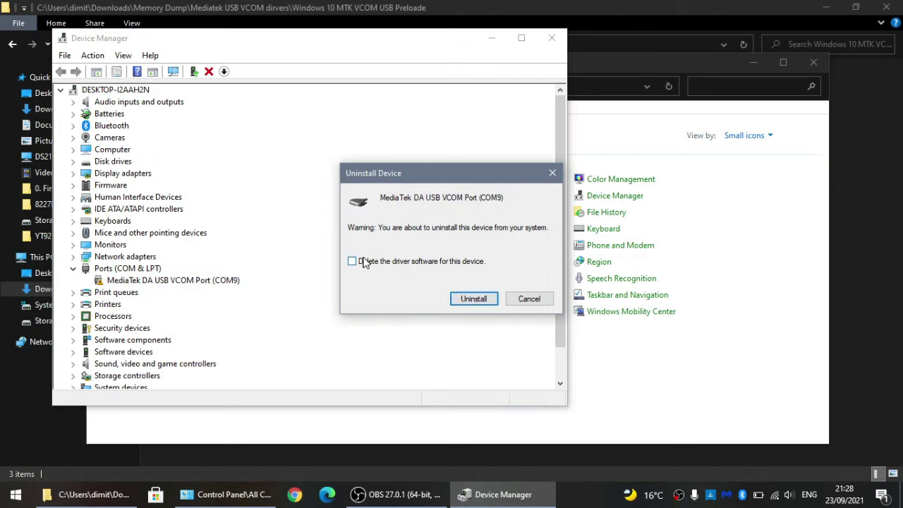
pyautogui.click(467, 299)
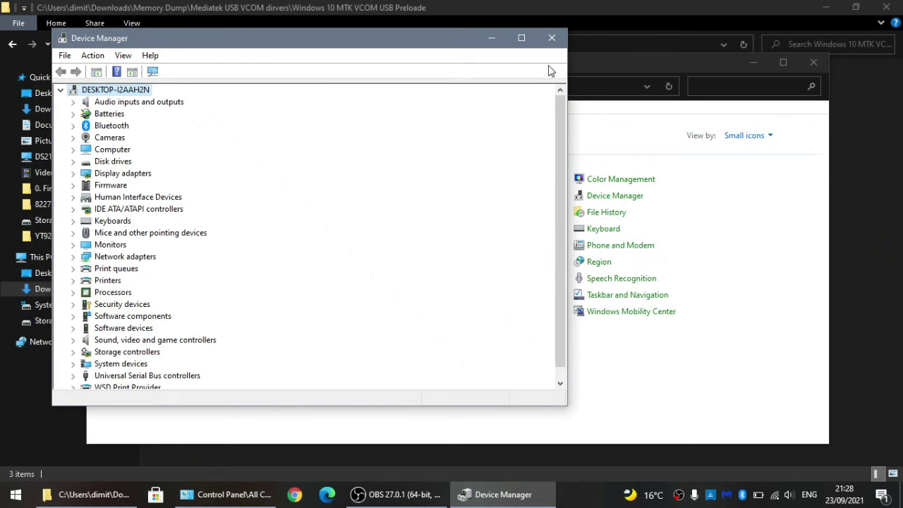
pyautogui.click(552, 38)
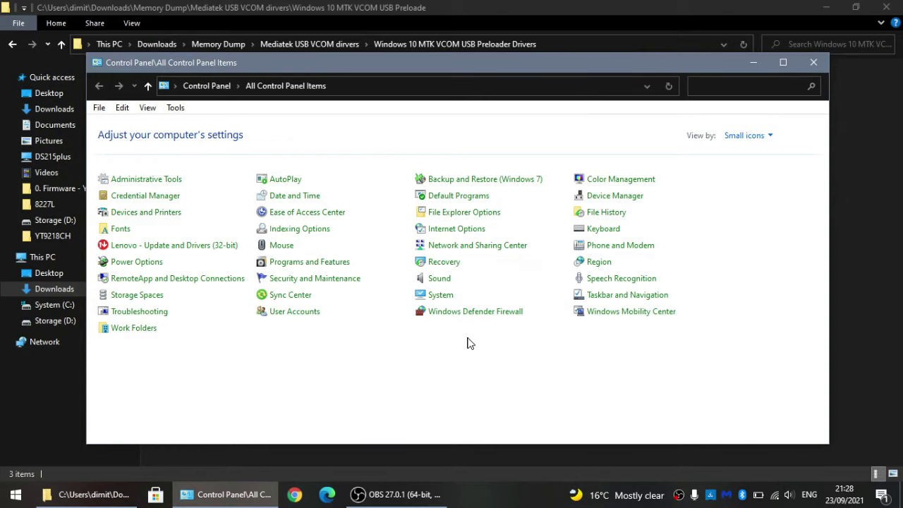
# - Close Control Panel and Explorer, then reopen Explorer into Downloads > Memory Dump
pyautogui.click(813, 63)
pyautogui.click(886, 7)
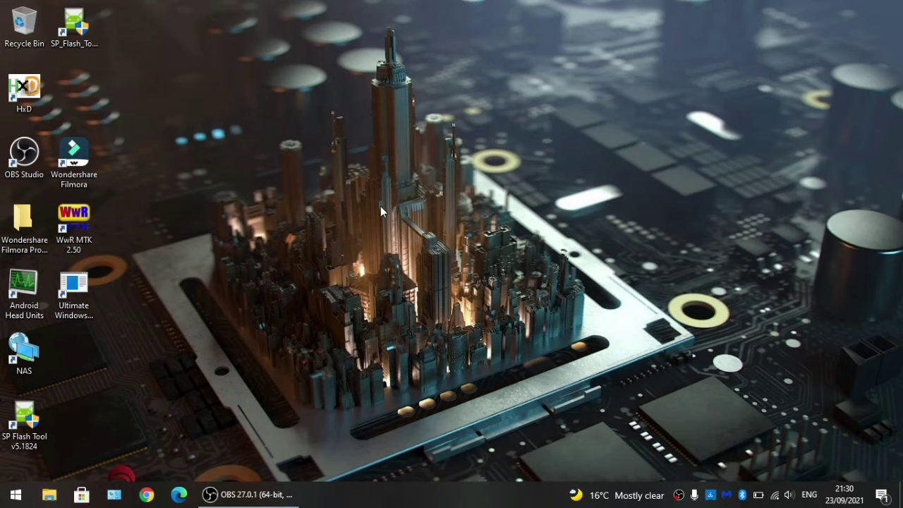
pyautogui.press('super+e')
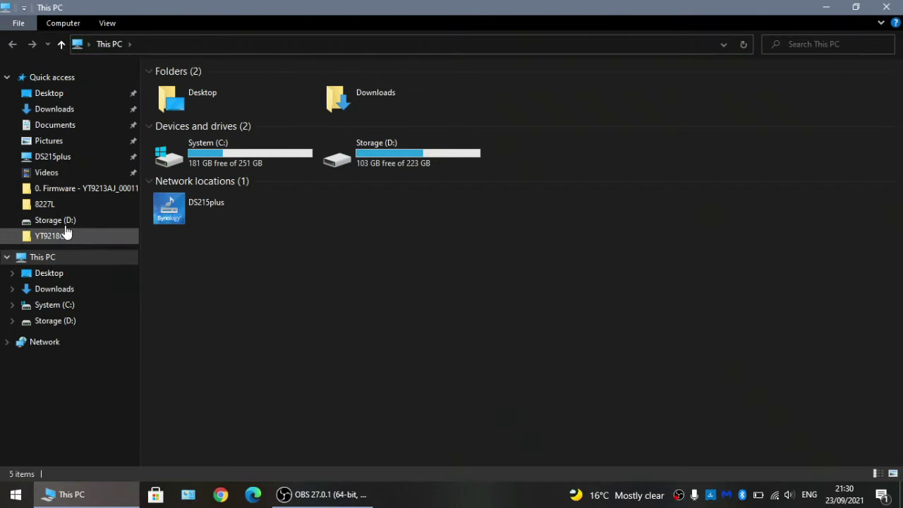
pyautogui.click(59, 111)
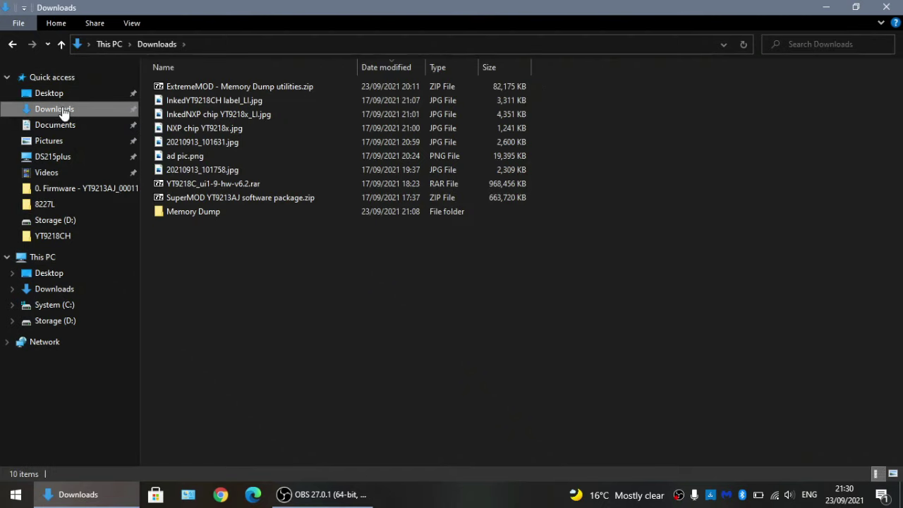
pyautogui.click(202, 216)
pyautogui.doubleClick(203, 214)
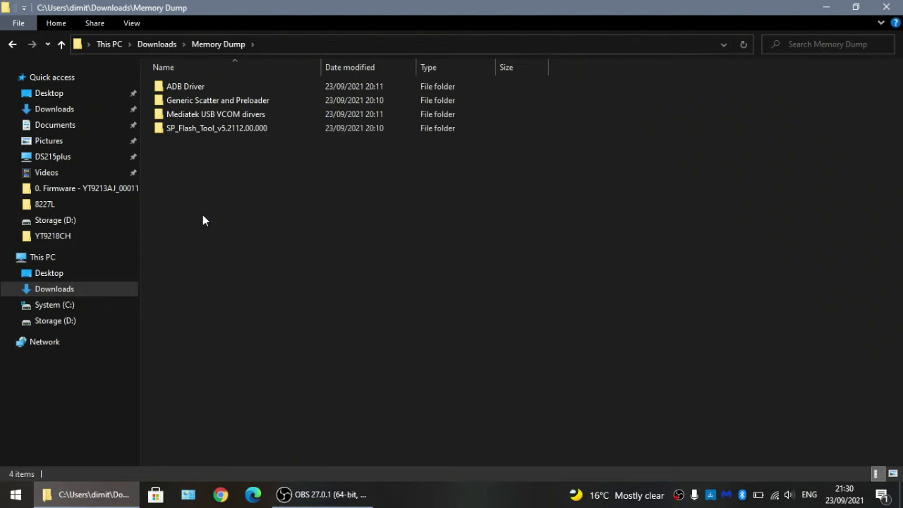
# - Open the SP_Flash_Tool_v5.2112.00.000 folder and select flash_tool.exe
pyautogui.doubleClick(204, 129)
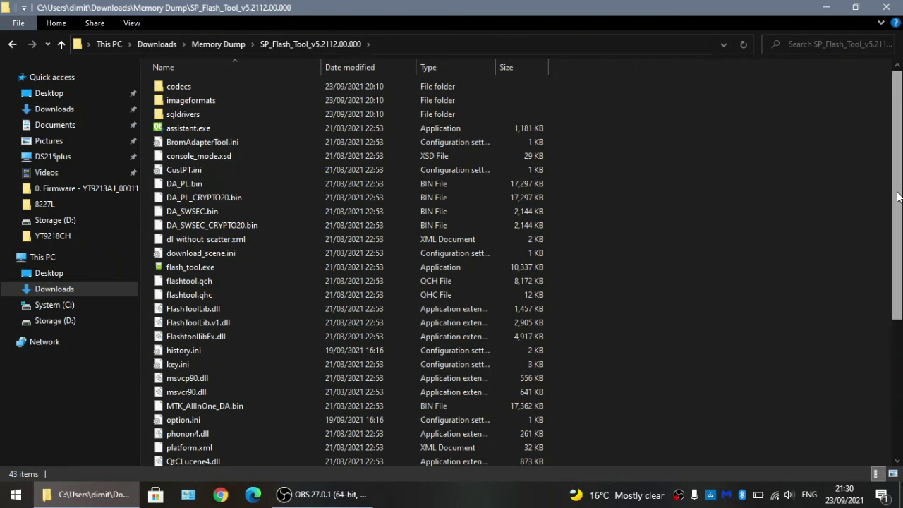
pyautogui.scroll(-1, 898, 216)
pyautogui.scroll(-1, 898, 217)
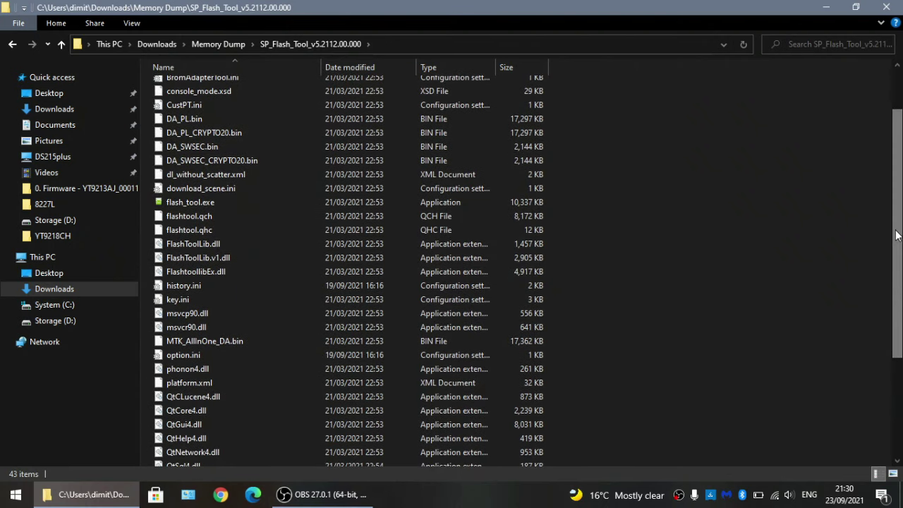
pyautogui.click(214, 202)
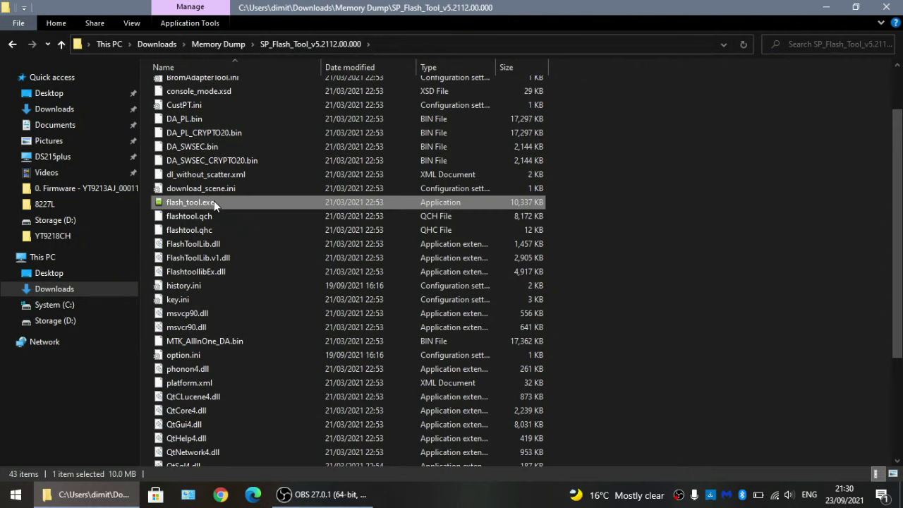
# - Look over flash_tool.exe's Send to options without using one, then go back to Memory Dump
pyautogui.rightClick(214, 201)
pyautogui.moveTo(300, 259)
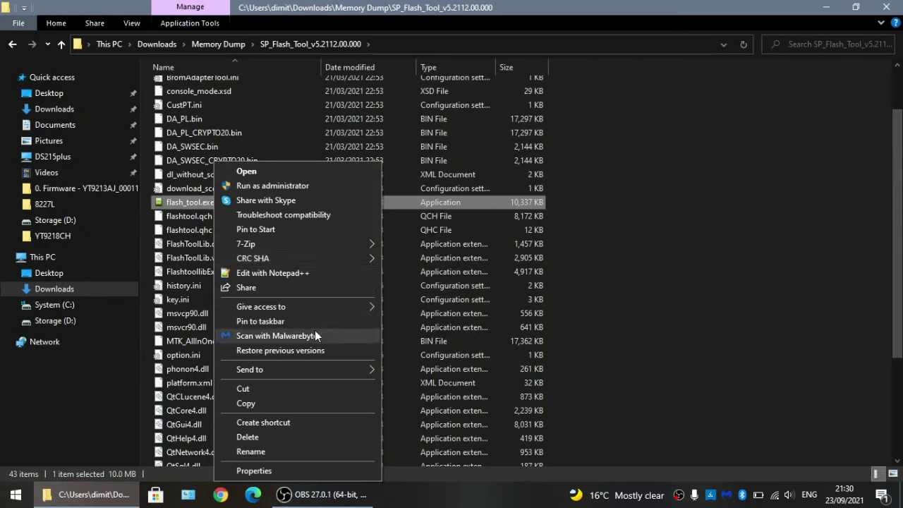
pyautogui.moveTo(330, 374)
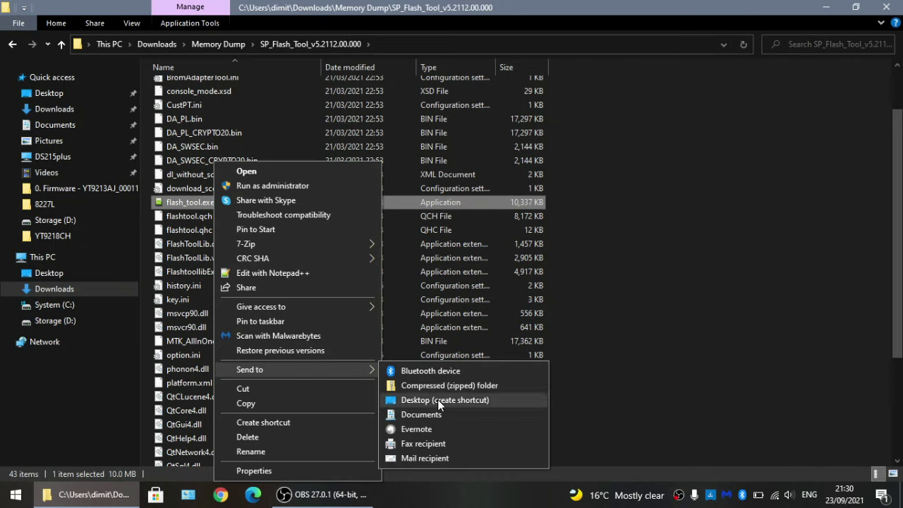
pyautogui.click(730, 304)
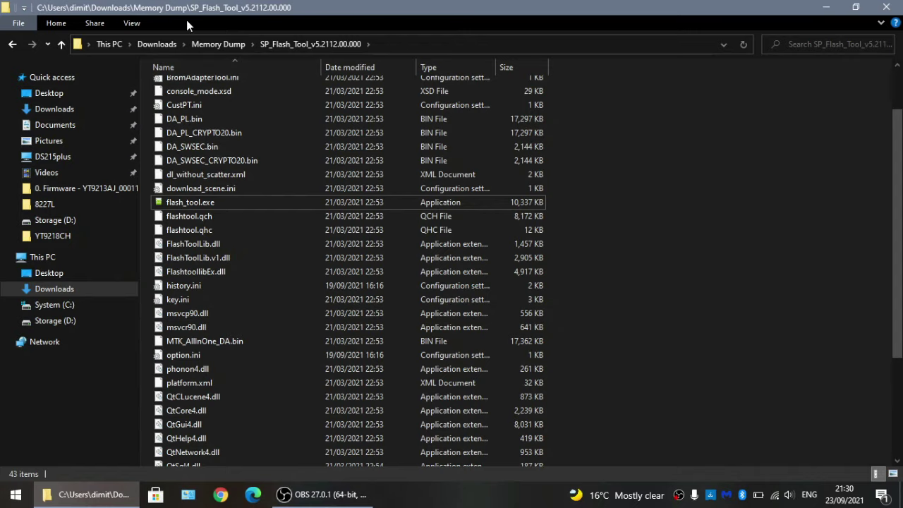
pyautogui.click(216, 46)
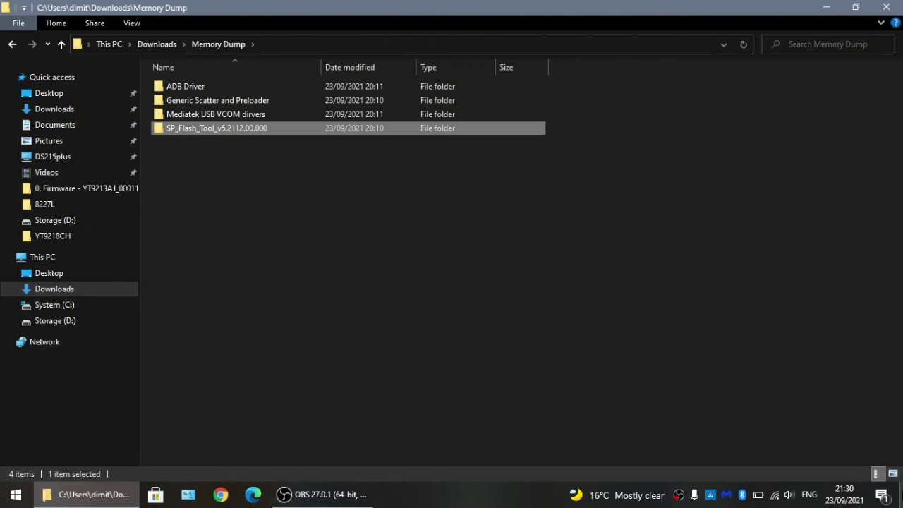
# - Launch SP Flash Tool from its desktop shortcut with administrator rights
pyautogui.press('super+d')
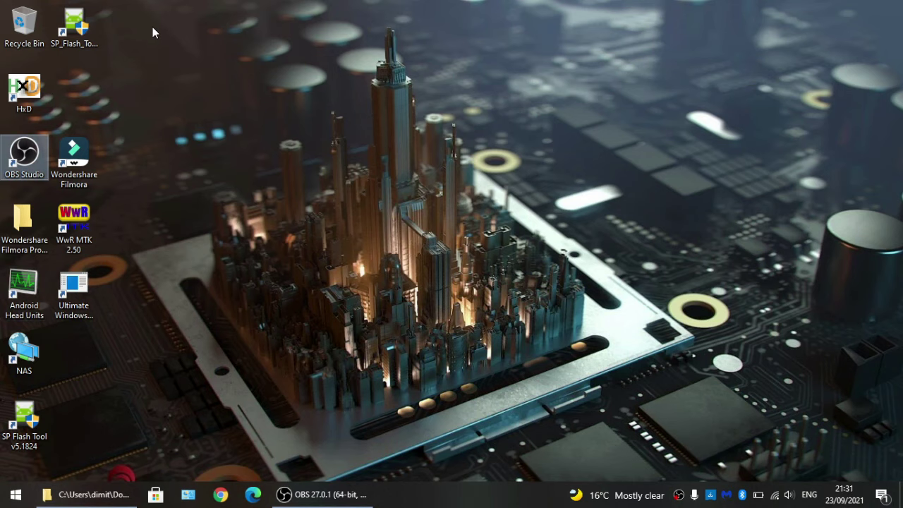
pyautogui.click(88, 23)
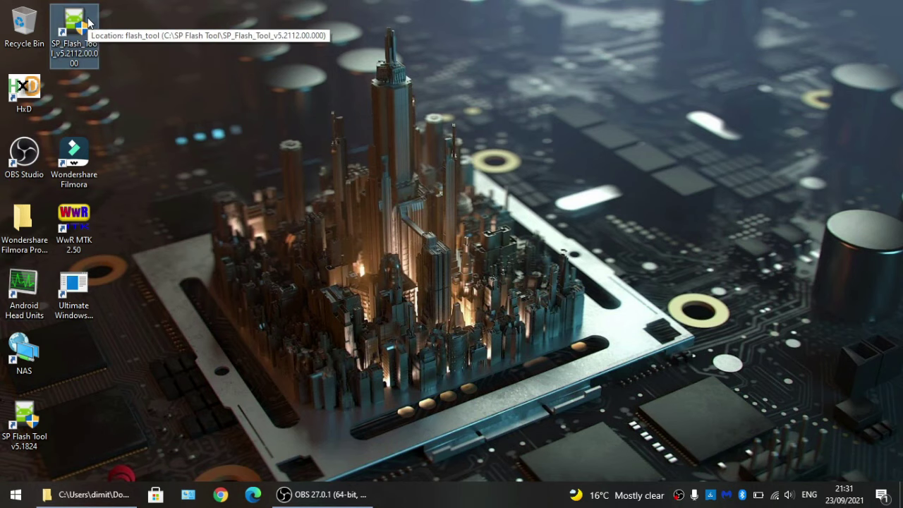
pyautogui.rightClick(88, 23)
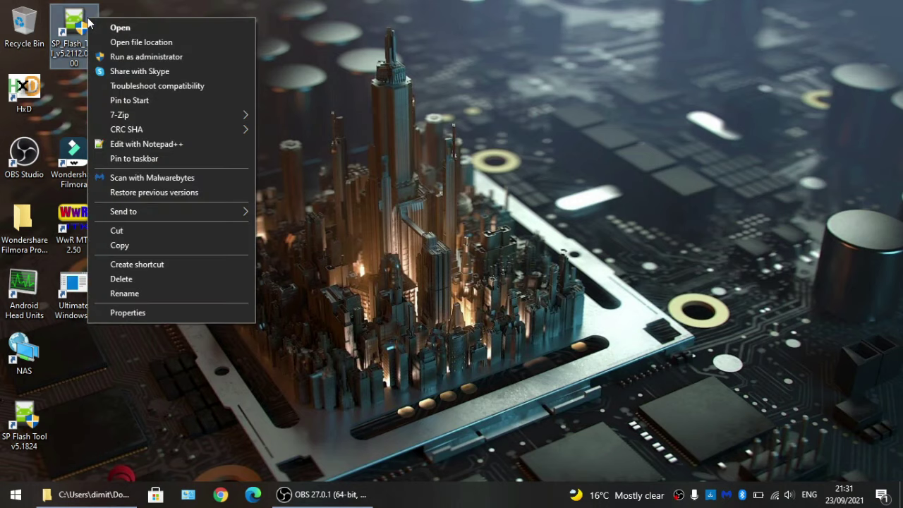
pyautogui.click(125, 58)
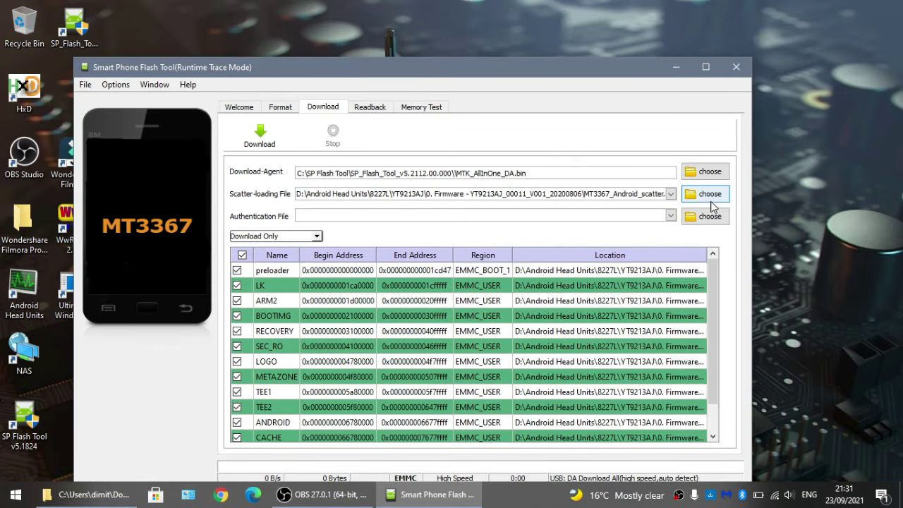
# - Load MT8127_Android_scatter.txt from Memory Dump > Generic Scatter and Preloader and show the Memory Test page
pyautogui.click(709, 194)
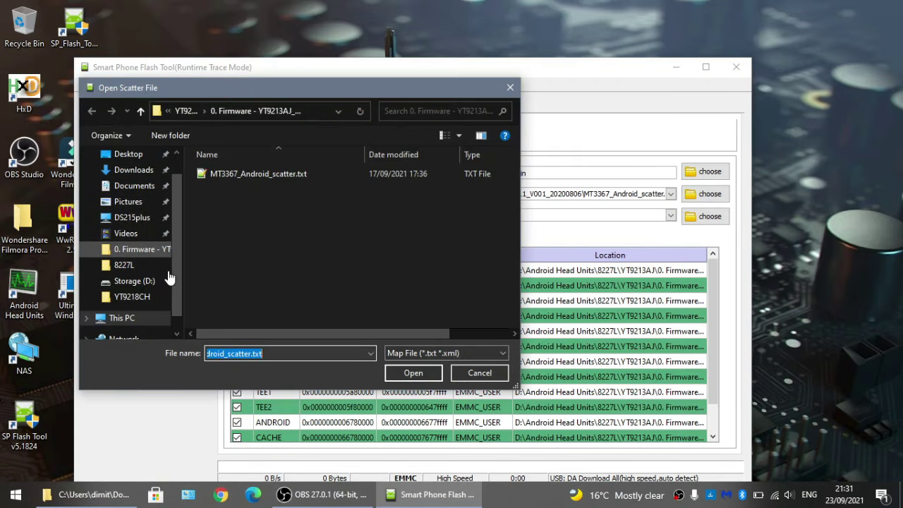
pyautogui.scroll(-3, 169, 277)
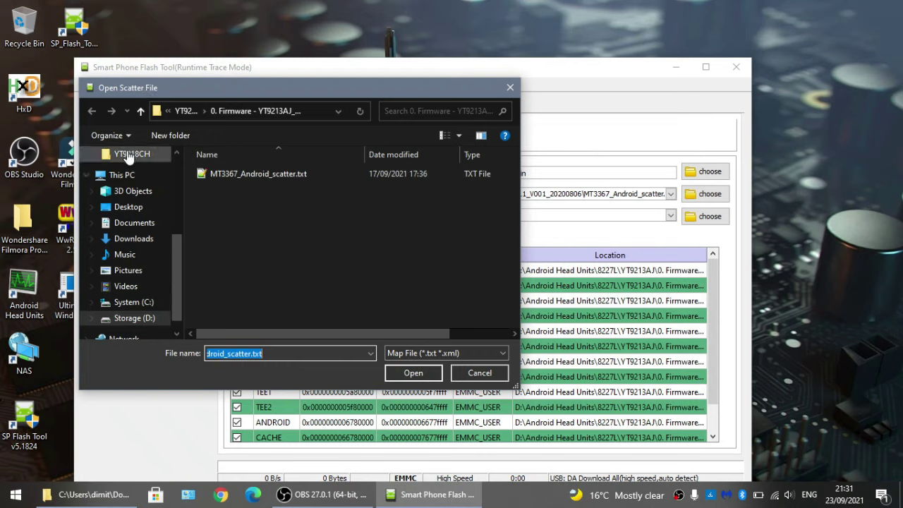
pyautogui.click(143, 238)
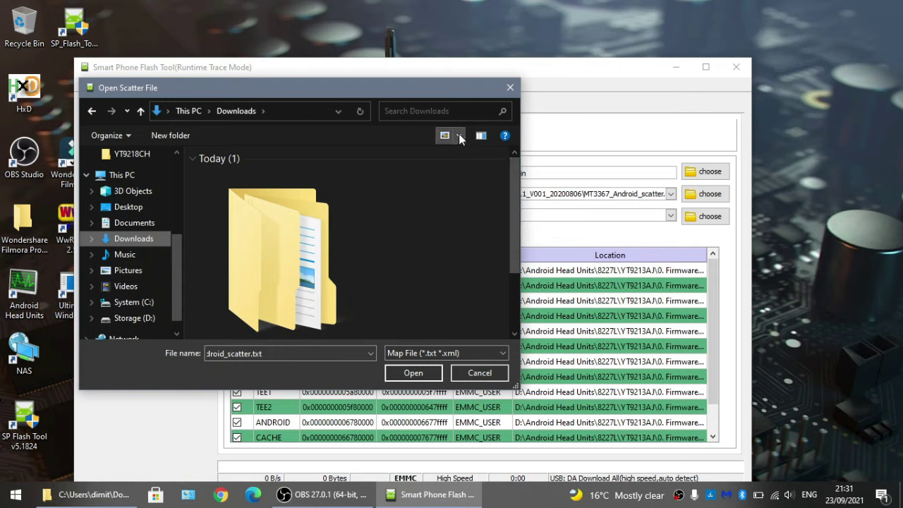
pyautogui.click(459, 136)
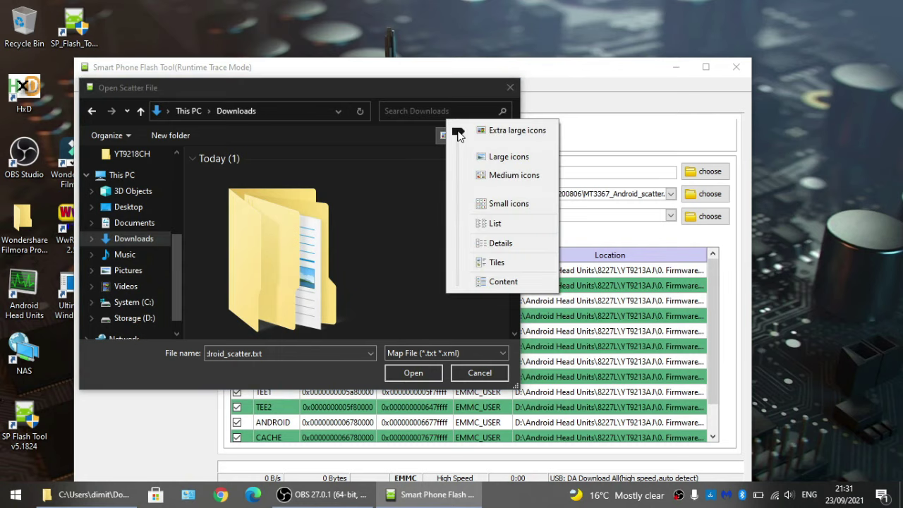
pyautogui.click(498, 243)
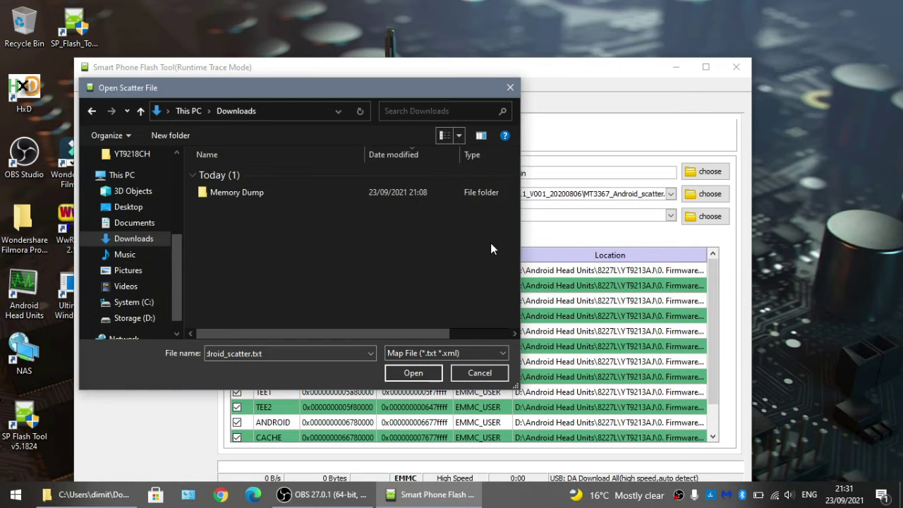
pyautogui.doubleClick(226, 191)
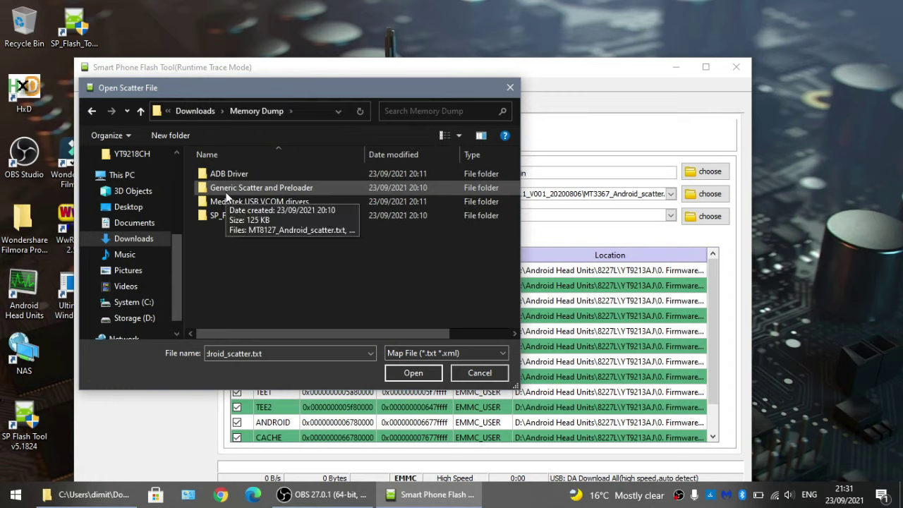
pyautogui.doubleClick(226, 190)
pyautogui.click(226, 175)
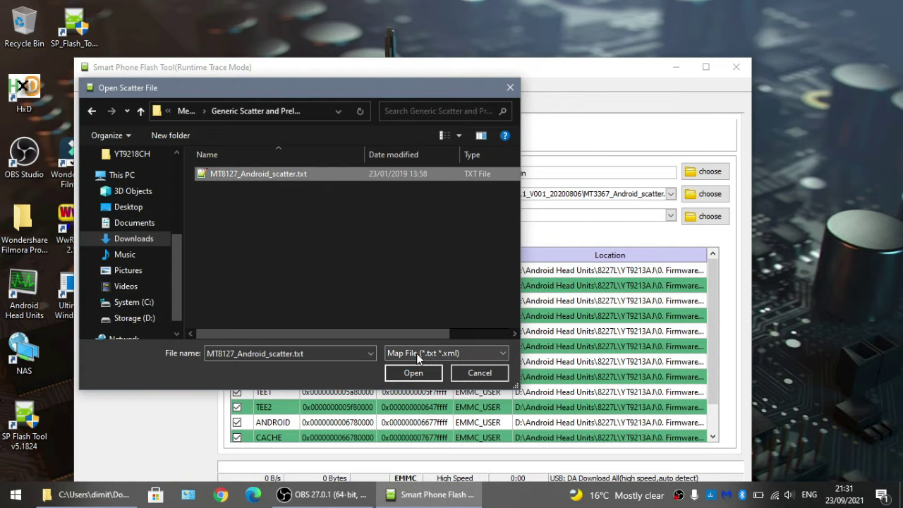
pyautogui.click(416, 374)
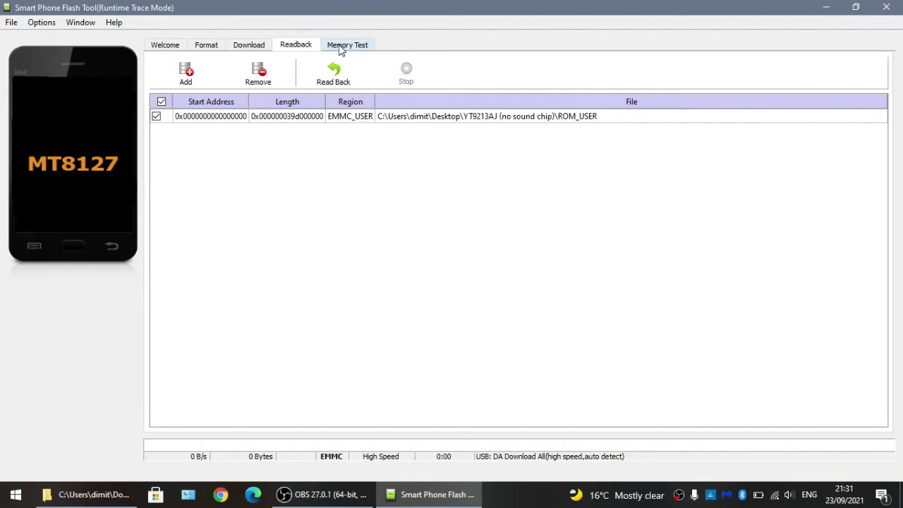
pyautogui.click(341, 46)
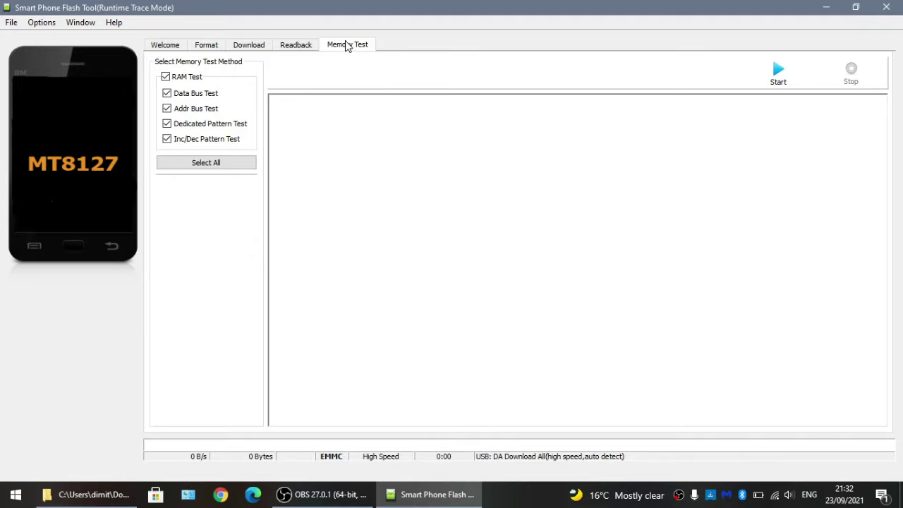
# - Untick the Data Bus, Addr Bus, Dedicated Pattern and Inc/Dec tests for a RAM-only test, then return to Explorer
pyautogui.click(166, 93)
pyautogui.click(166, 109)
pyautogui.click(167, 123)
pyautogui.click(166, 138)
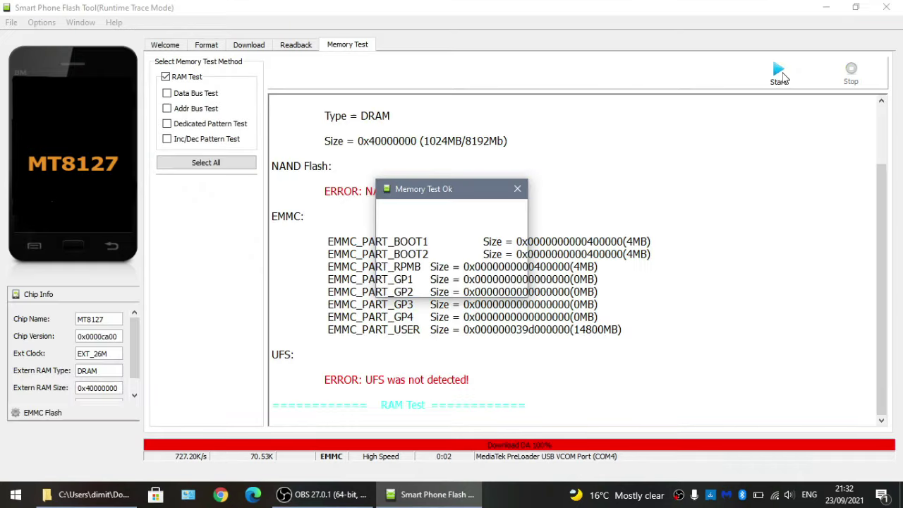
pyautogui.click(518, 189)
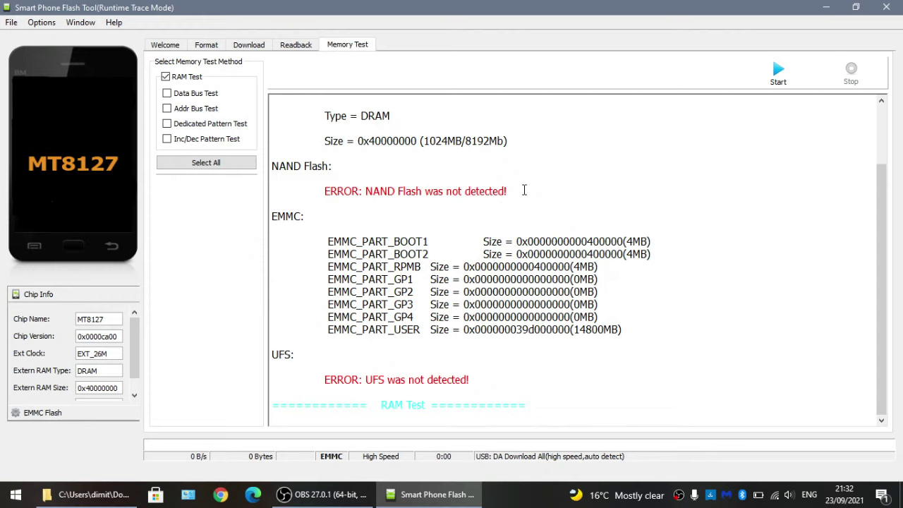
pyautogui.click(88, 494)
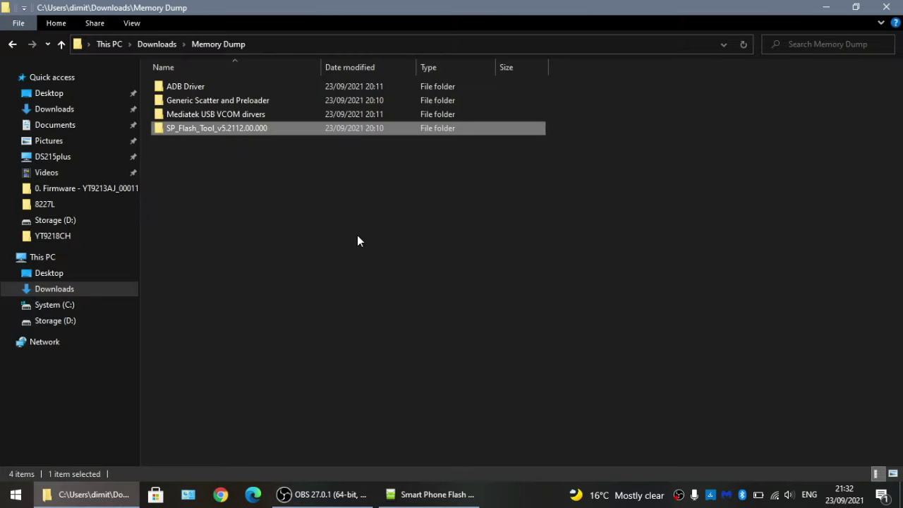
# - Create a new text document named memory map.txt in the Memory Dump folder
pyautogui.click(252, 213)
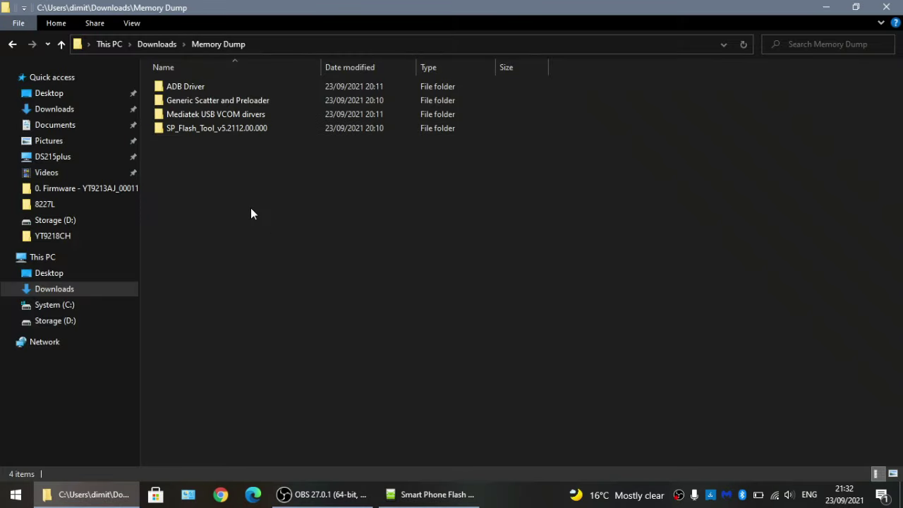
pyautogui.rightClick(239, 206)
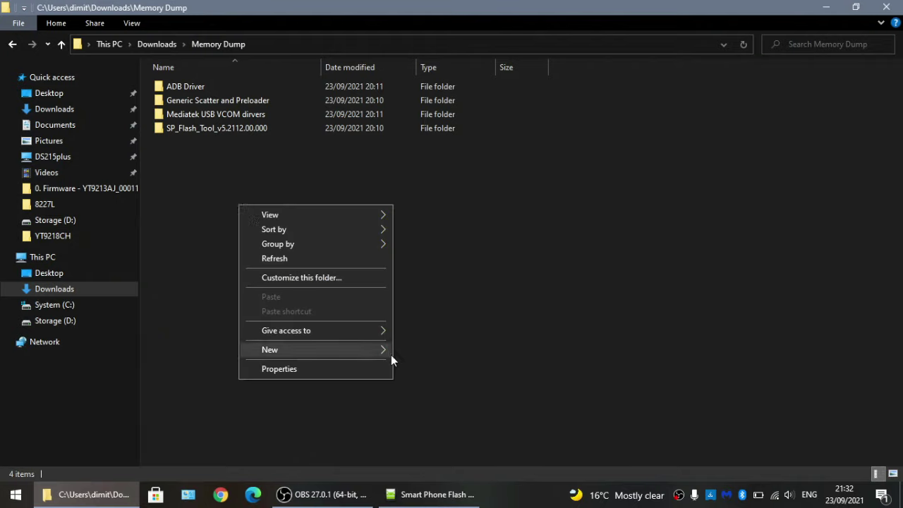
pyautogui.moveTo(384, 353)
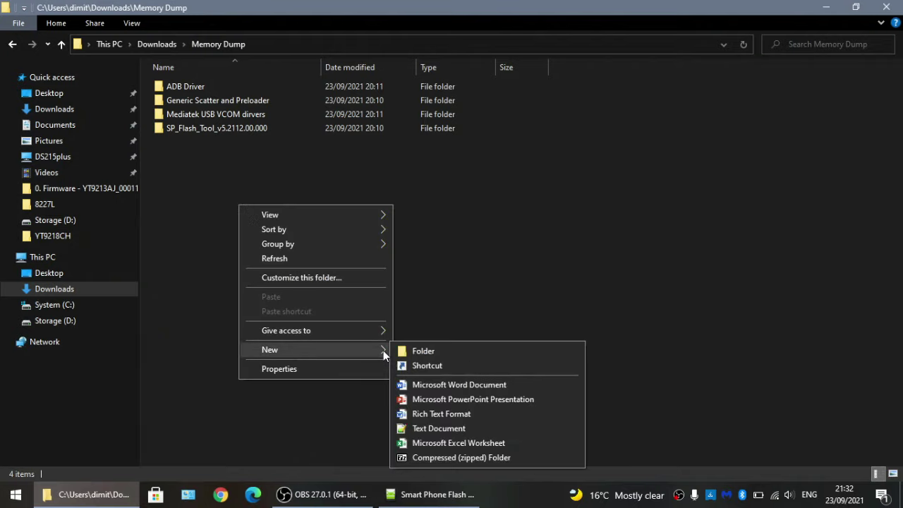
pyautogui.click(442, 427)
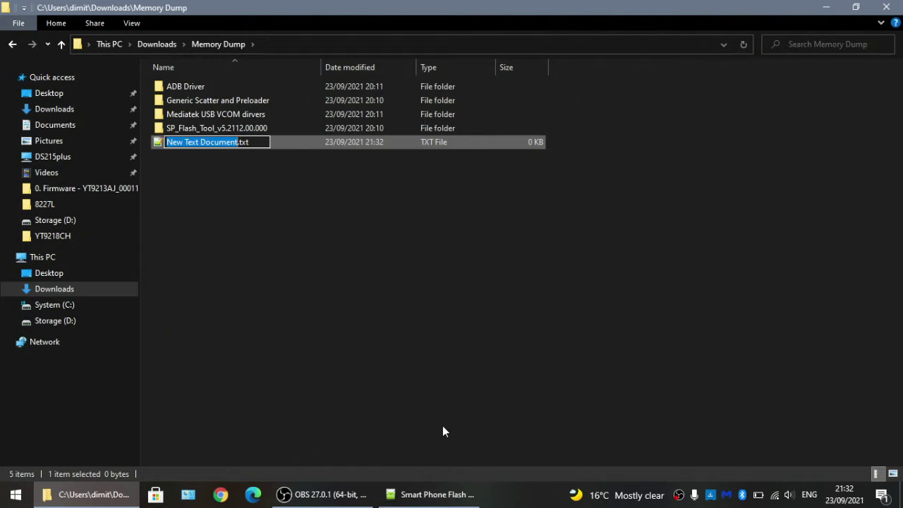
pyautogui.write('memory')
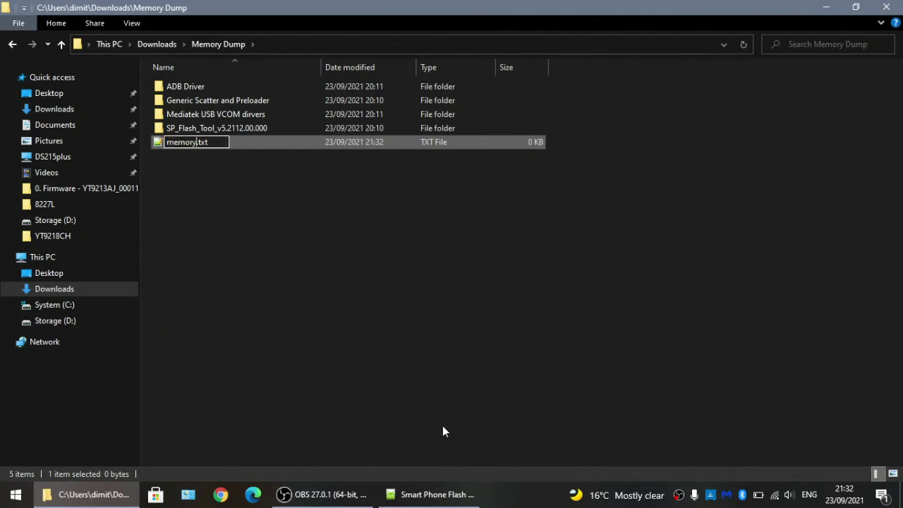
pyautogui.write('map')
pyautogui.press('Return')
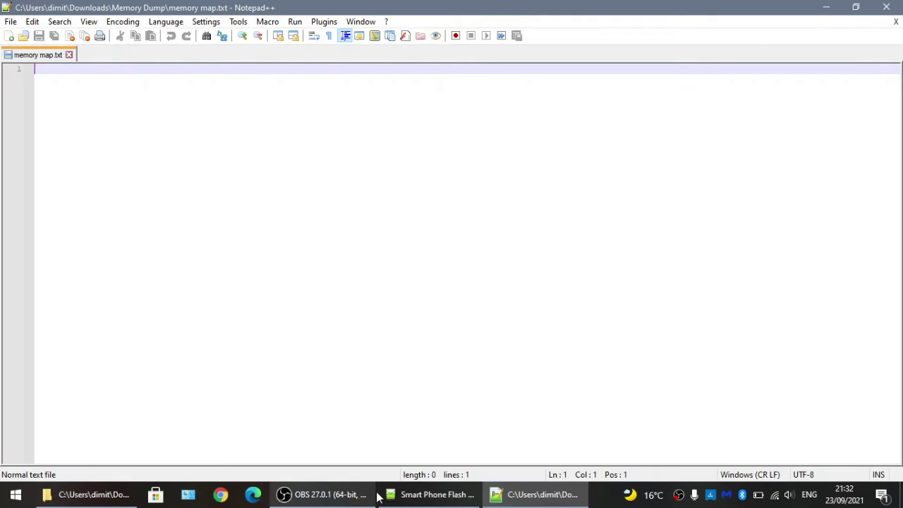
# - Paste the EMMC_PART_BOOT1 size line (4MB) from the memory test report into memory map.txt
pyautogui.click(406, 494)
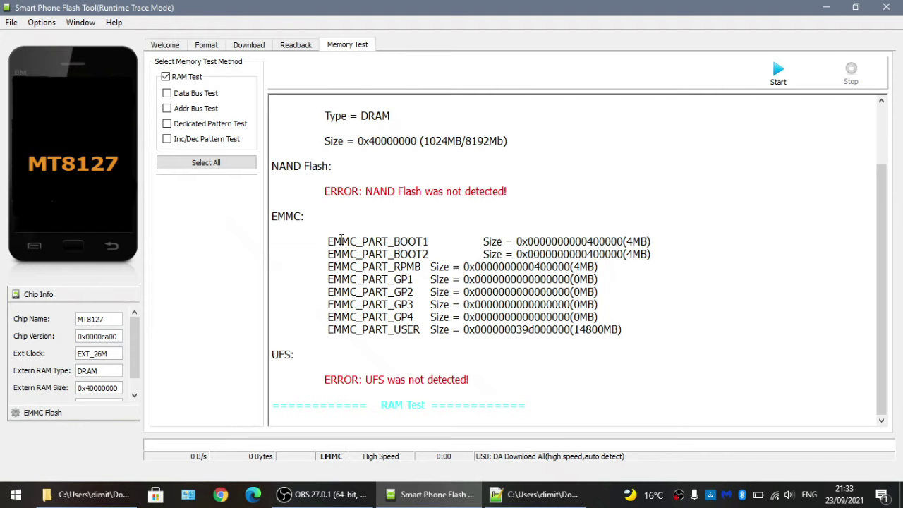
pyautogui.moveTo(327, 238); pyautogui.dragTo(660, 241)
pyautogui.hotkey('ctrl', 'c')
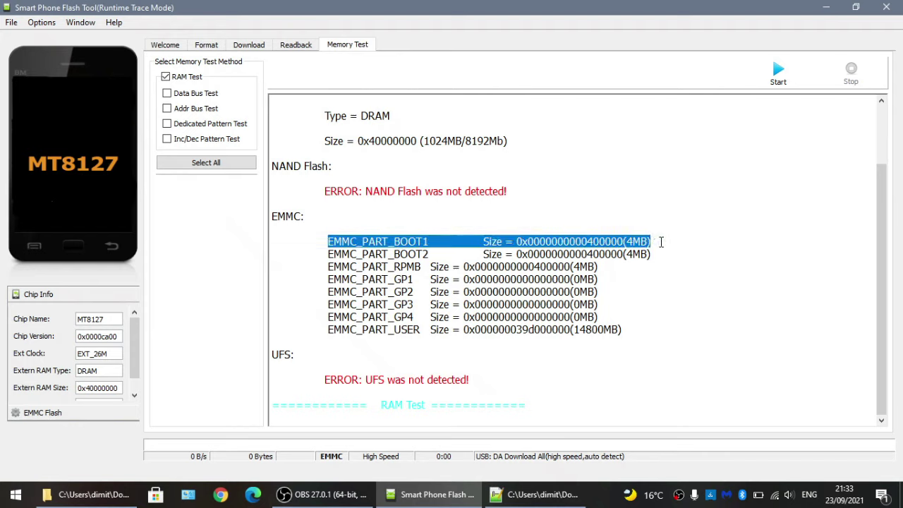
pyautogui.hotkey('alt', 'Tab')
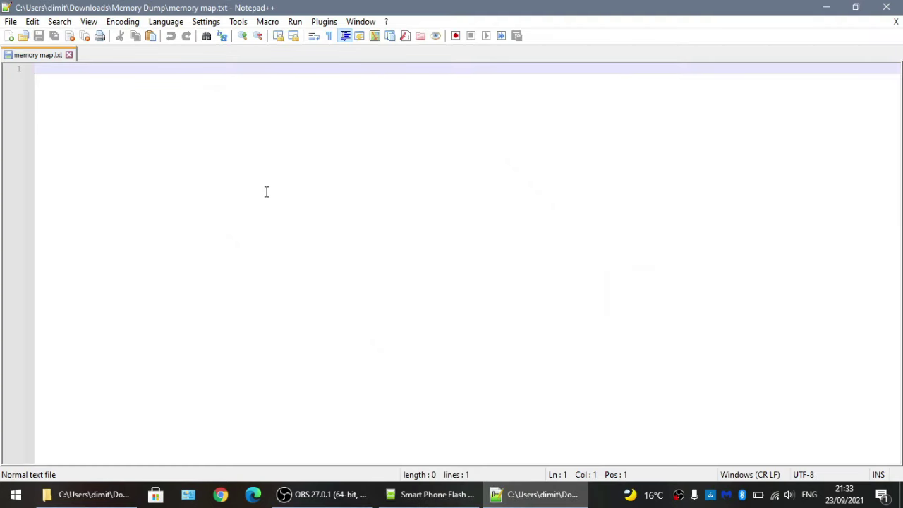
pyautogui.hotkey('ctrl', 'v')
pyautogui.press('Return')
pyautogui.press('Return')
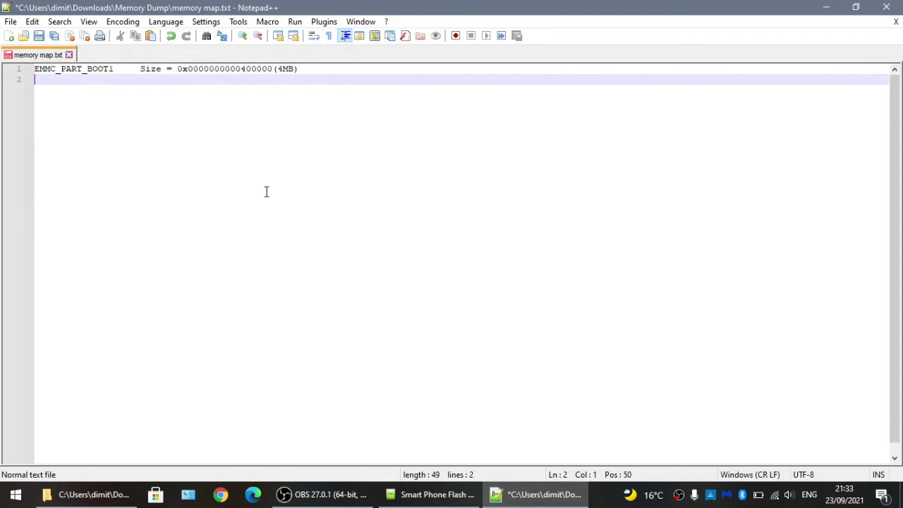
# - Add the EMMC_PART_USER size line (14800MB) on line 3, save, and remove its leading space
pyautogui.hotkey('alt', 'Tab')
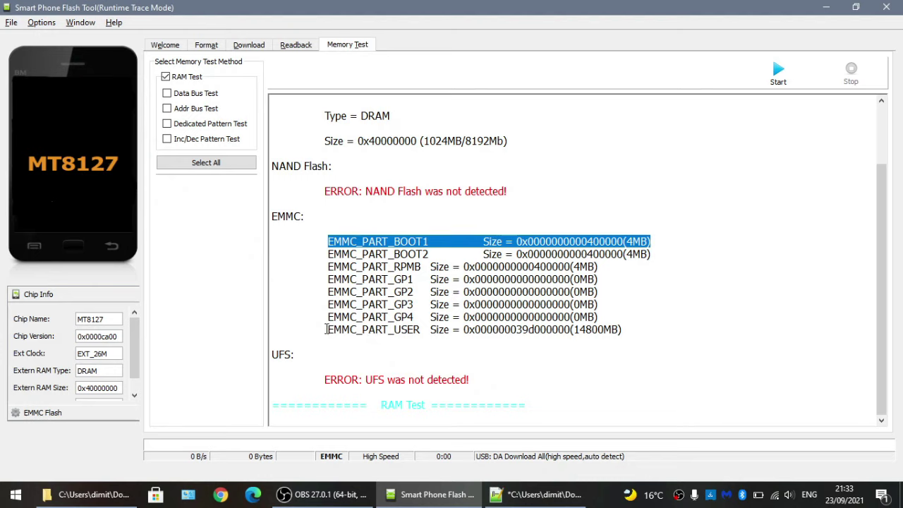
pyautogui.moveTo(325, 329); pyautogui.dragTo(629, 330)
pyautogui.hotkey('ctrl', 'c')
pyautogui.hotkey('alt', 'Tab')
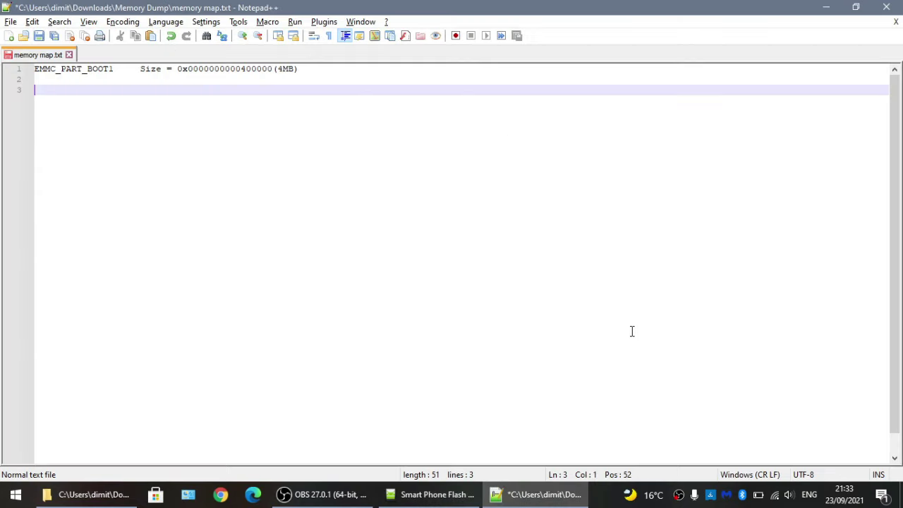
pyautogui.press('Return')
pyautogui.hotkey('ctrl', 'v')
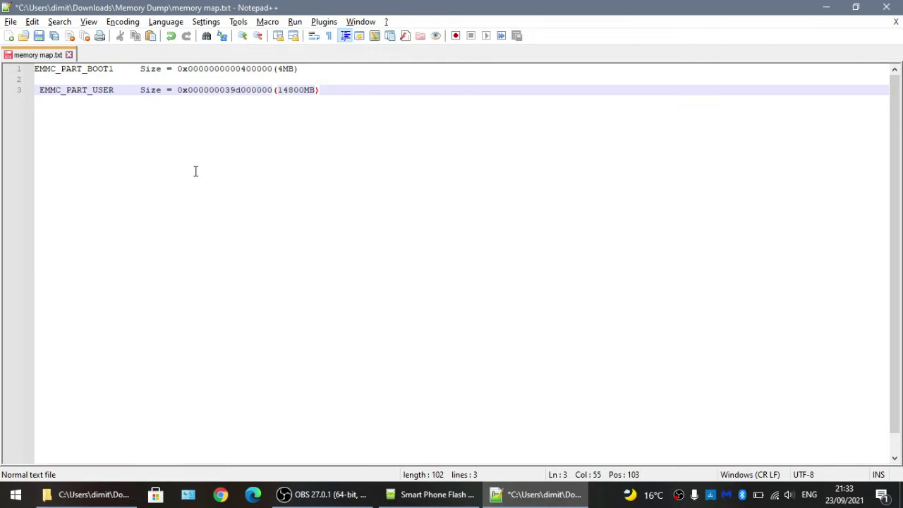
pyautogui.click(39, 36)
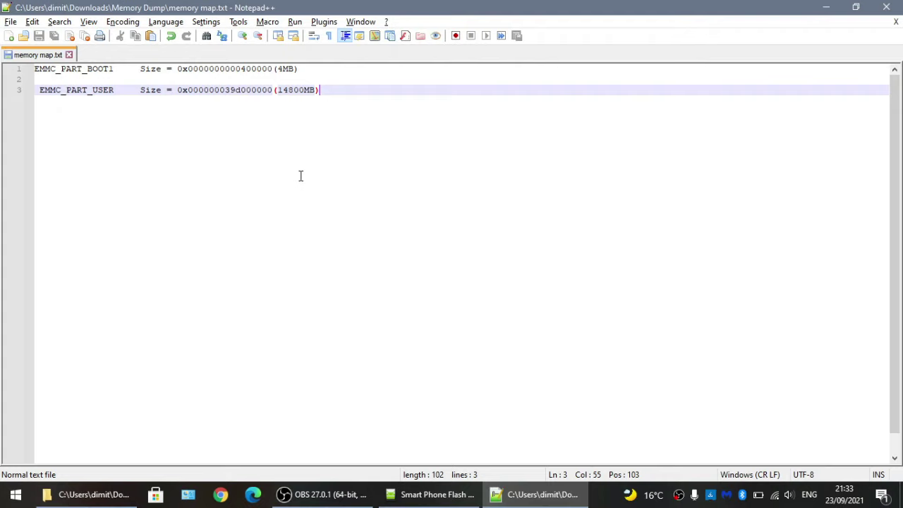
pyautogui.click(39, 90)
pyautogui.press('BackSpace')
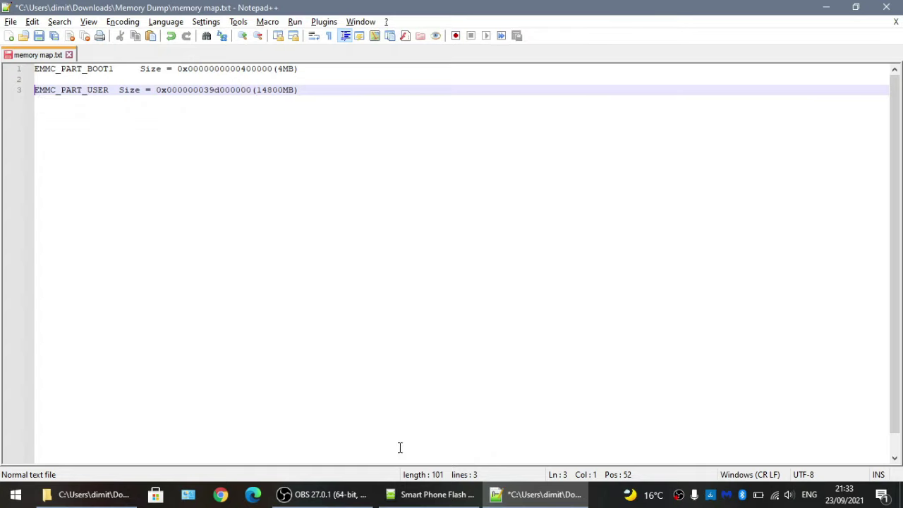
# - Relaunch SP Flash Tool as administrator and maximize its window
pyautogui.click(405, 502)
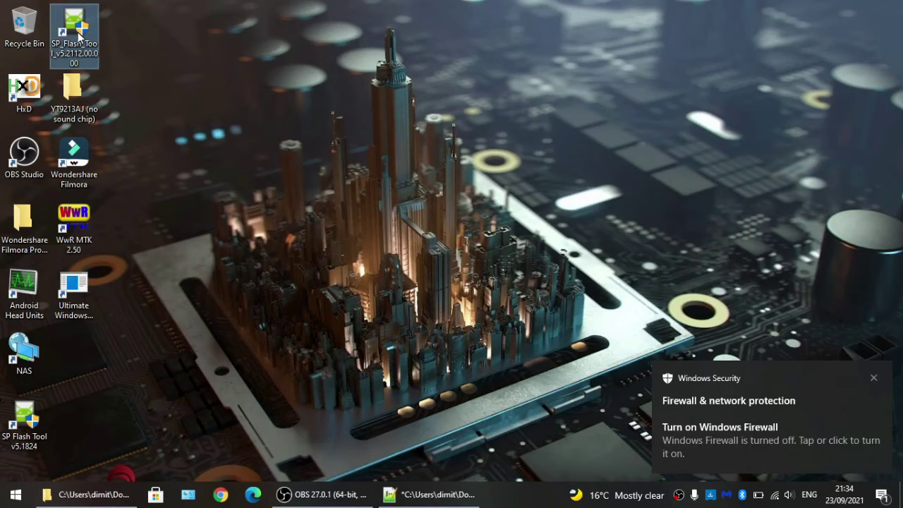
pyautogui.rightClick(70, 30)
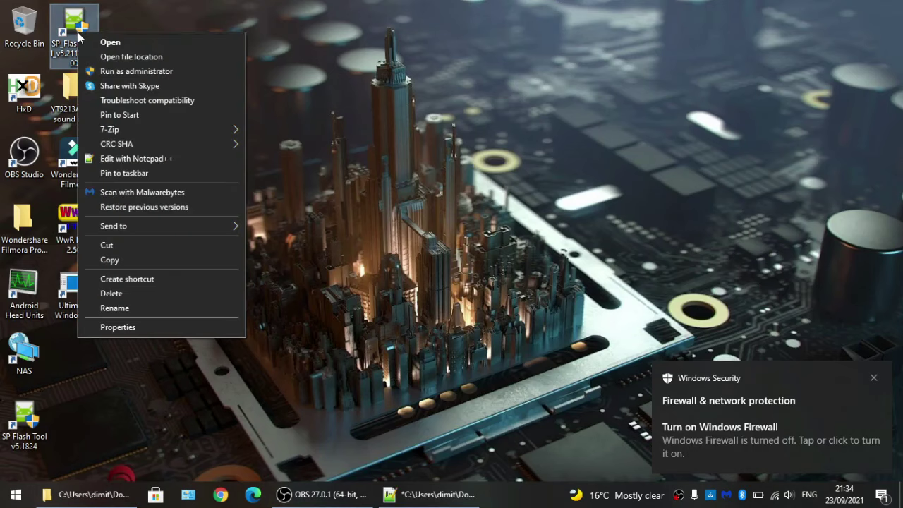
pyautogui.click(135, 70)
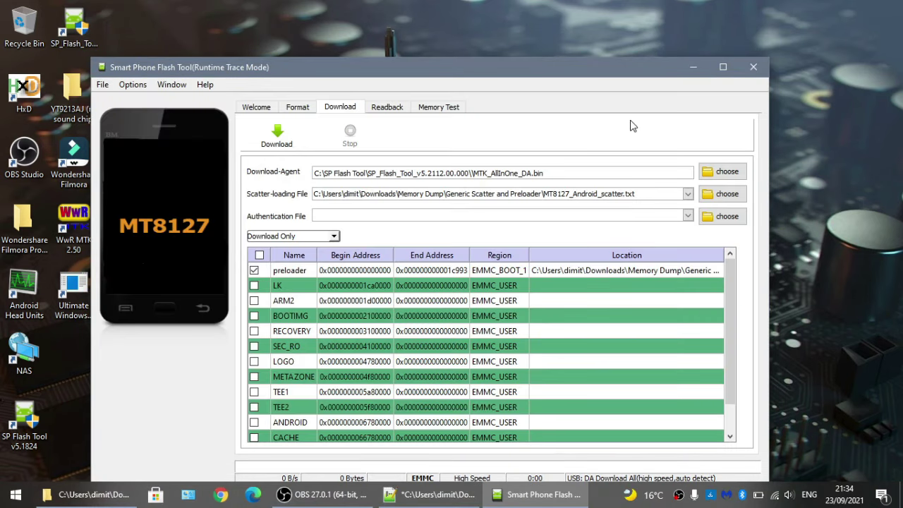
pyautogui.click(722, 67)
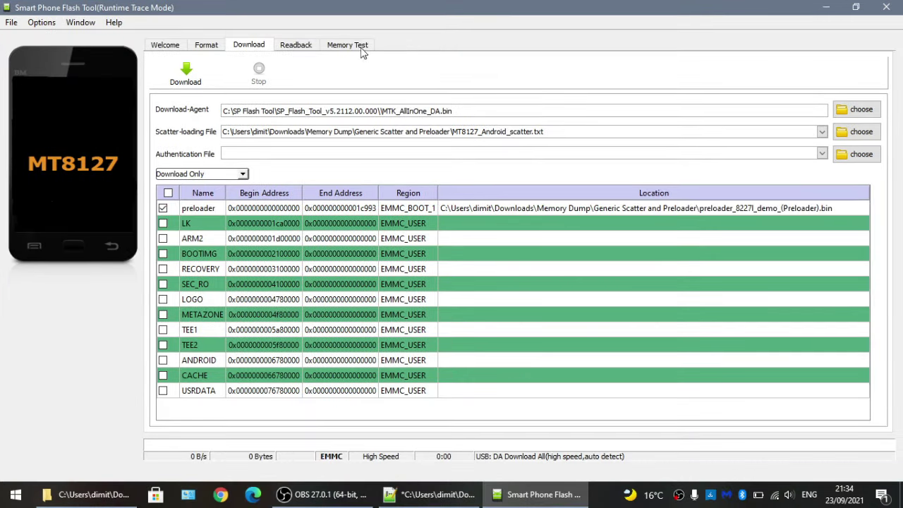
# - Remove the old ROM_USER entry from the Readback list
pyautogui.click(299, 47)
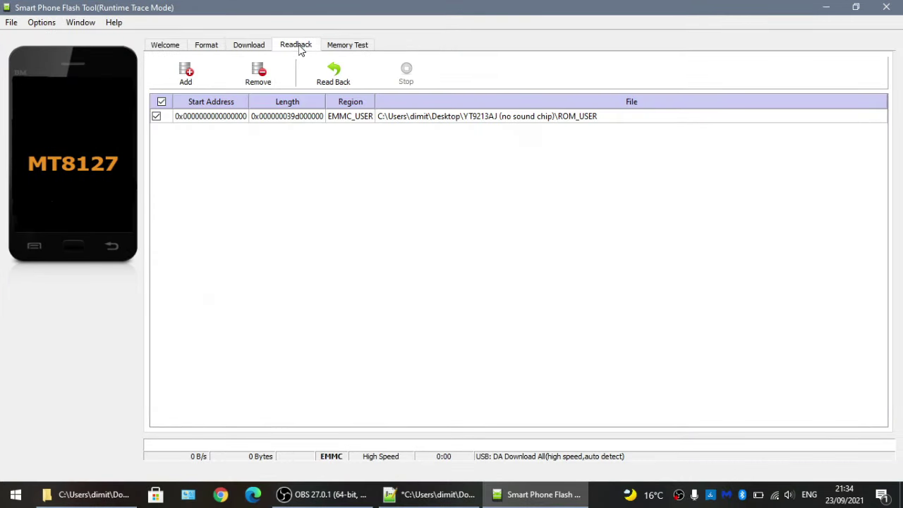
pyautogui.click(218, 119)
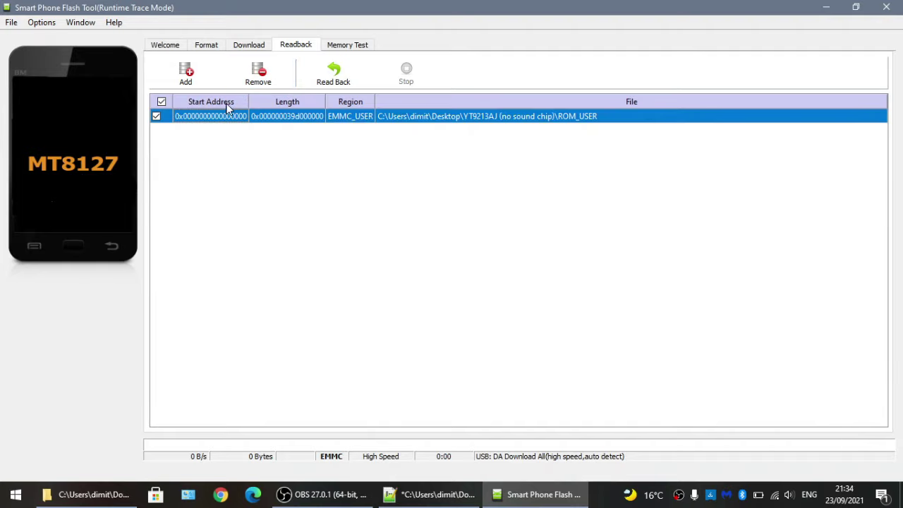
pyautogui.click(255, 76)
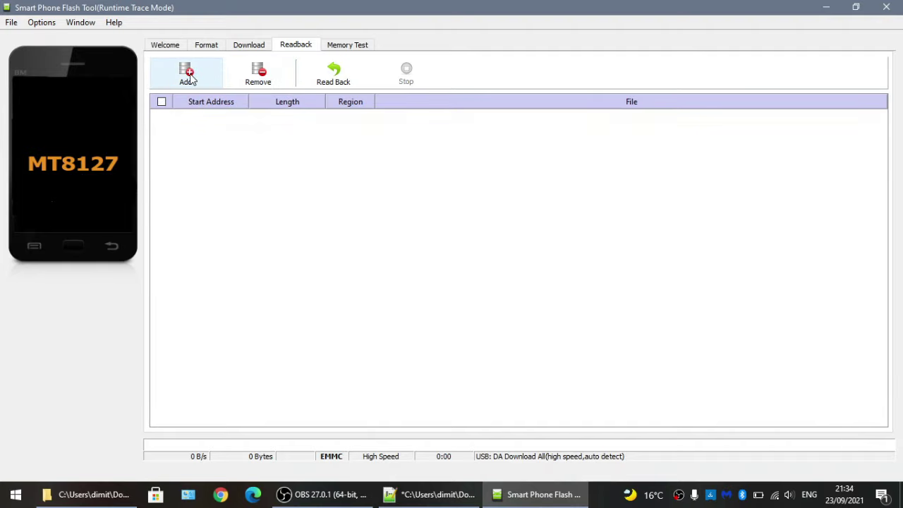
# - Add a readback entry that saves to Downloads\Memory Dump under the file name BOOT1
pyautogui.click(186, 73)
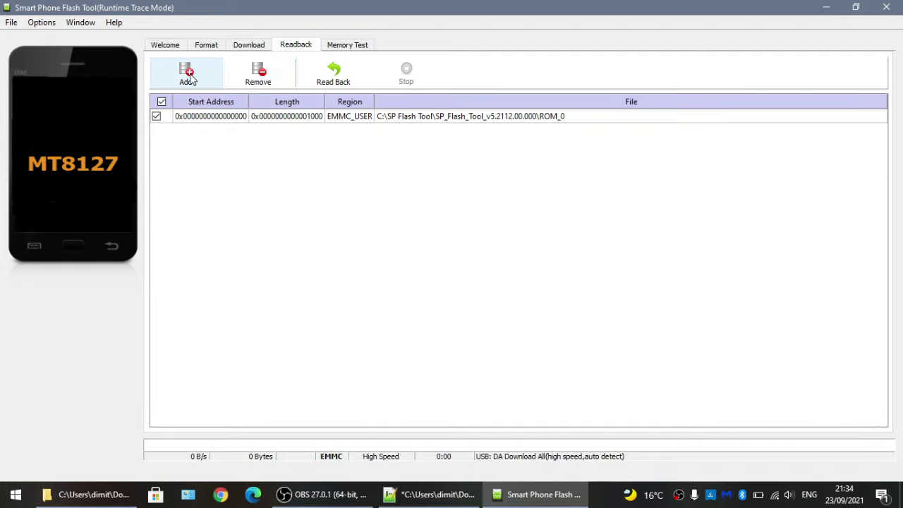
pyautogui.doubleClick(235, 120)
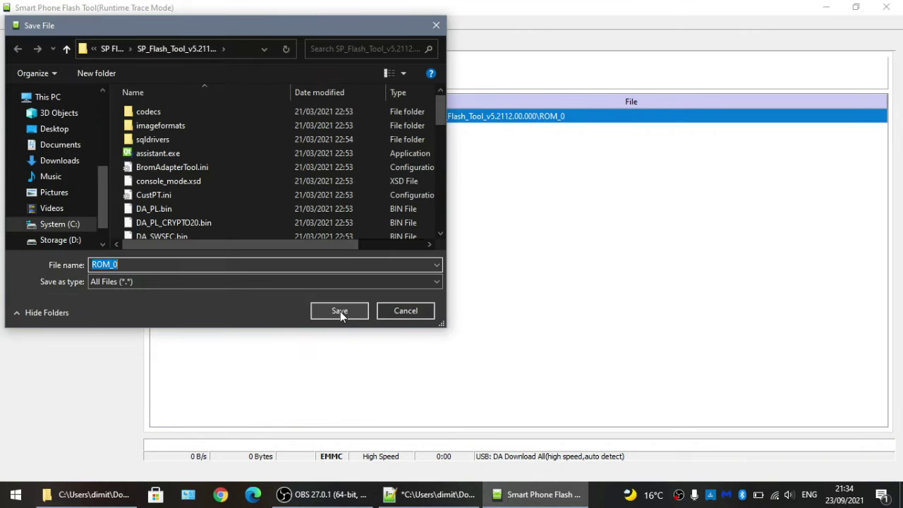
pyautogui.click(59, 161)
pyautogui.doubleClick(208, 145)
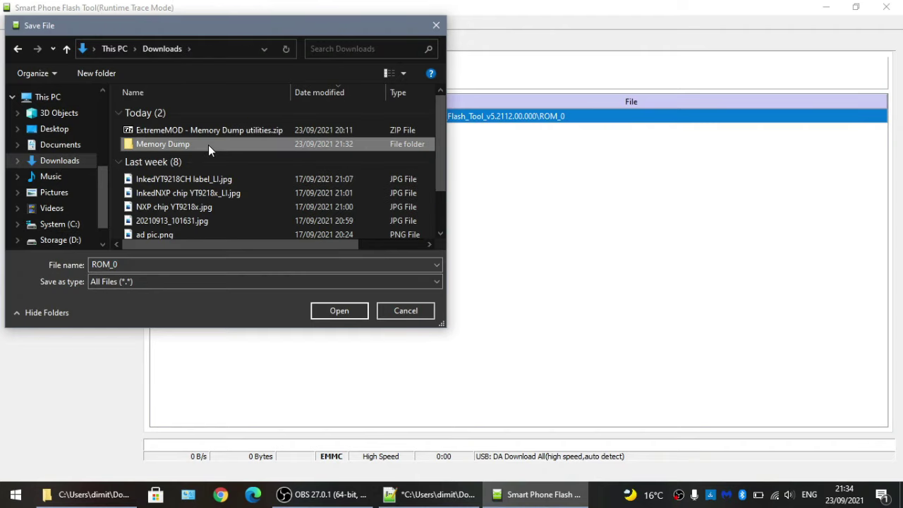
pyautogui.click(151, 264)
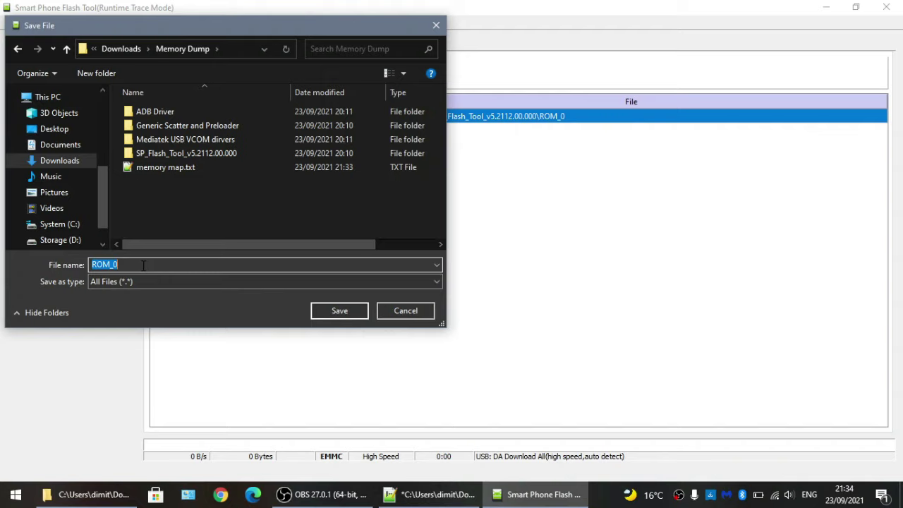
pyautogui.write('BOOT1')
pyautogui.click(340, 311)
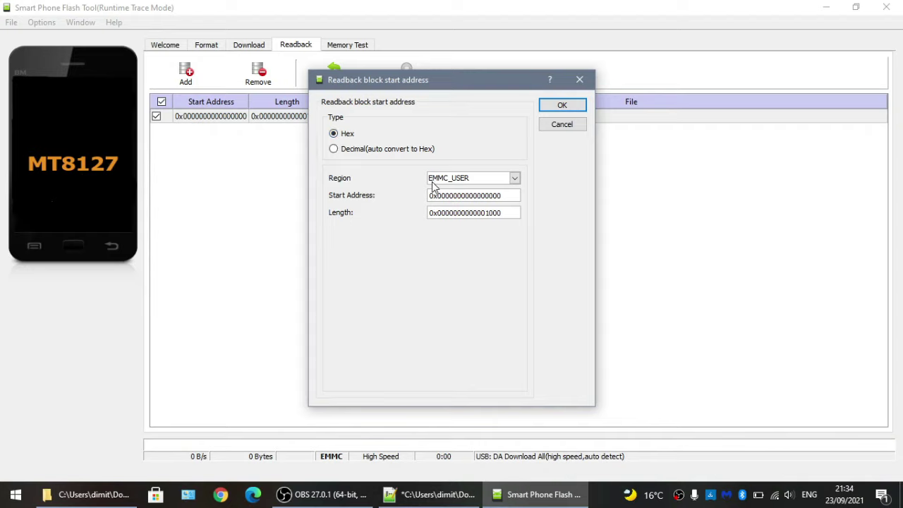
# - Set the readback region to EMMC_BOOT_1 and clear the length value
pyautogui.click(515, 178)
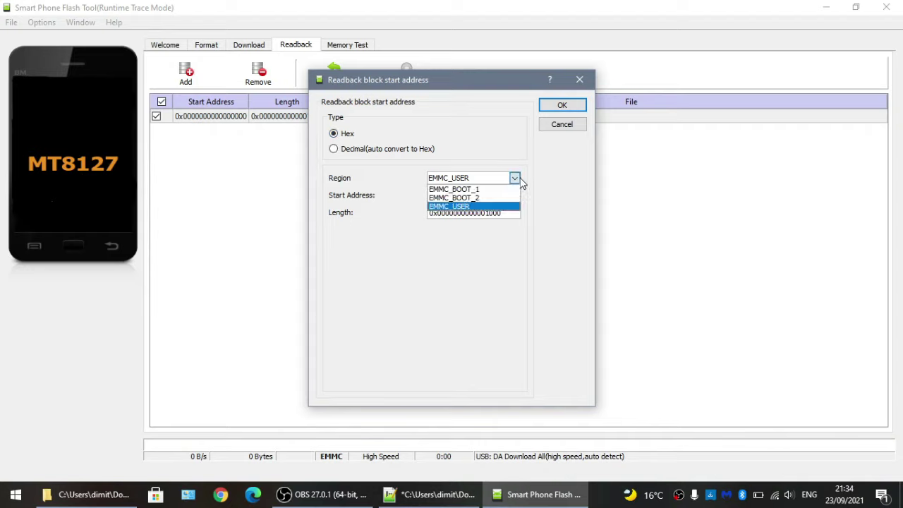
pyautogui.click(499, 190)
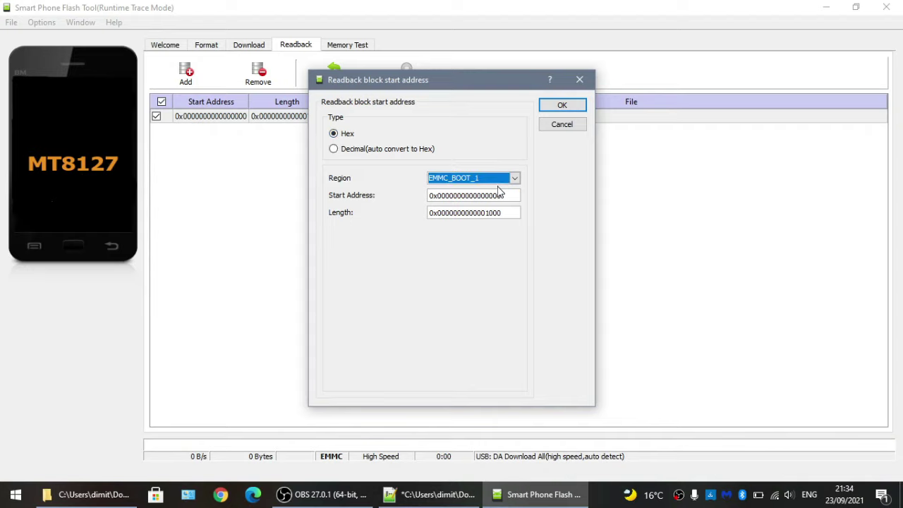
pyautogui.click(509, 197)
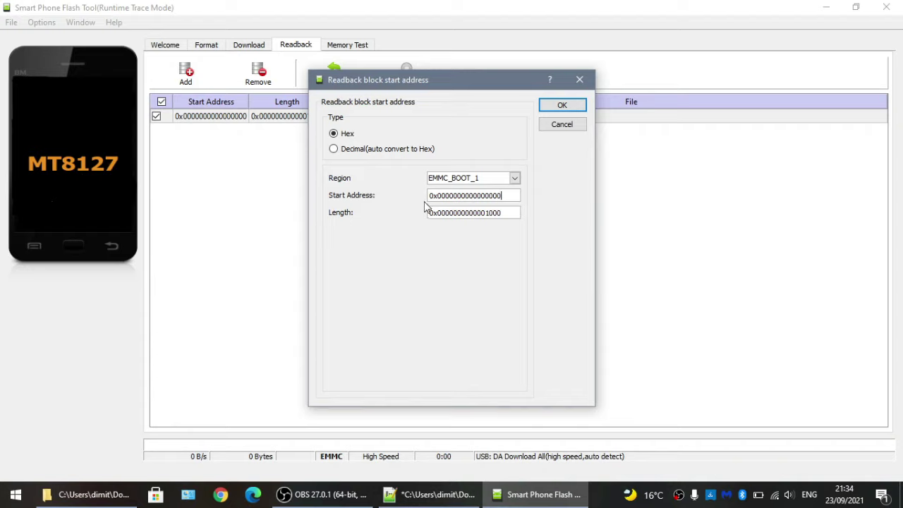
pyautogui.doubleClick(458, 214)
pyautogui.press('BackSpace')
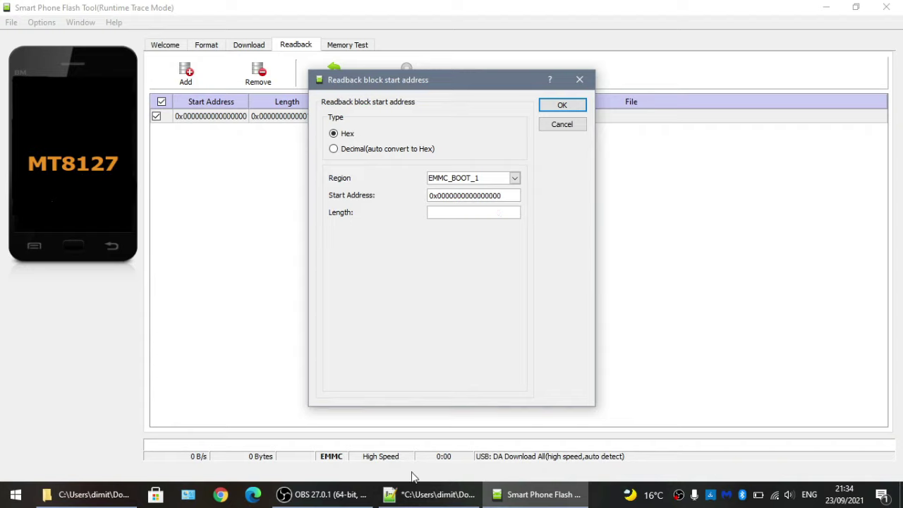
pyautogui.click(408, 498)
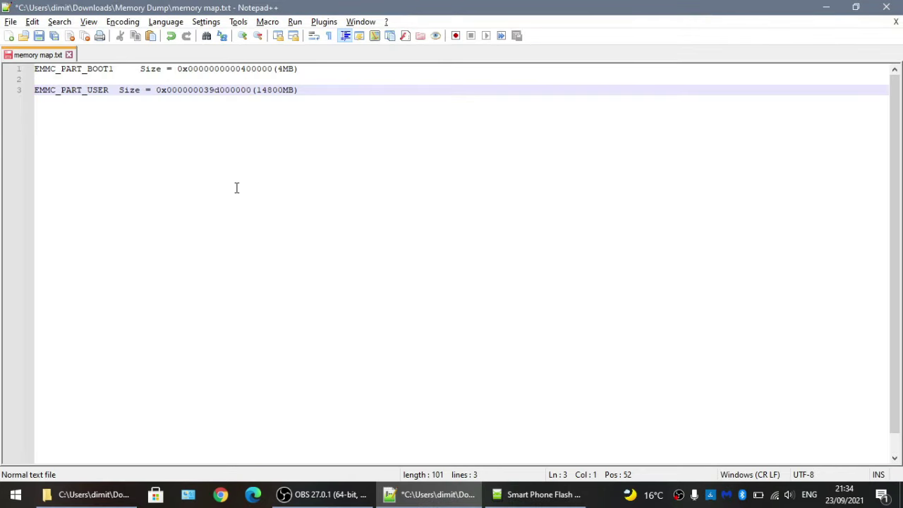
pyautogui.moveTo(178, 68); pyautogui.dragTo(275, 75)
pyautogui.hotkey('ctrl', 'c')
pyautogui.hotkey('alt', 'Tab')
pyautogui.hotkey('ctrl', 'v')
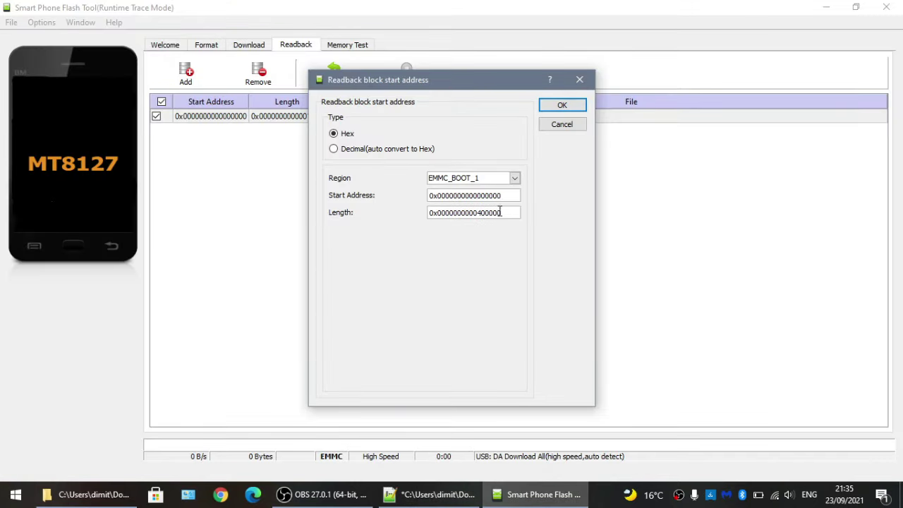
pyautogui.click(554, 107)
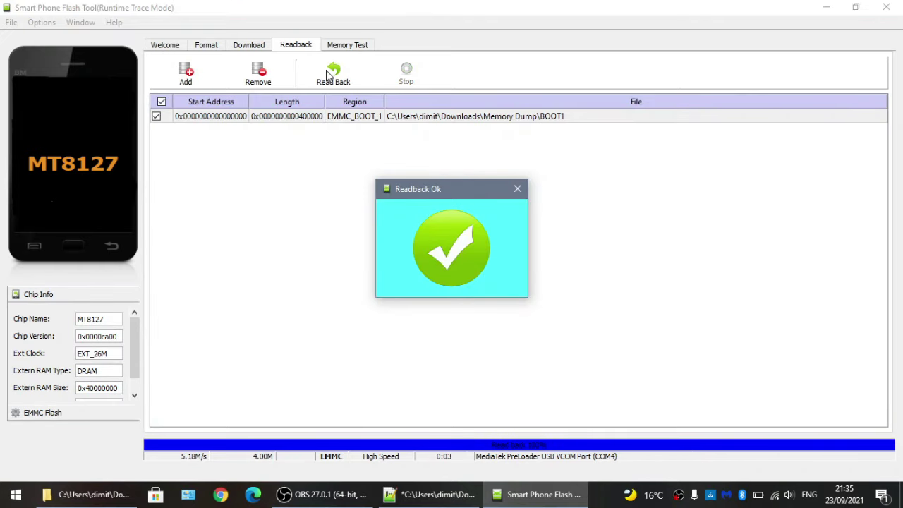
pyautogui.click(517, 189)
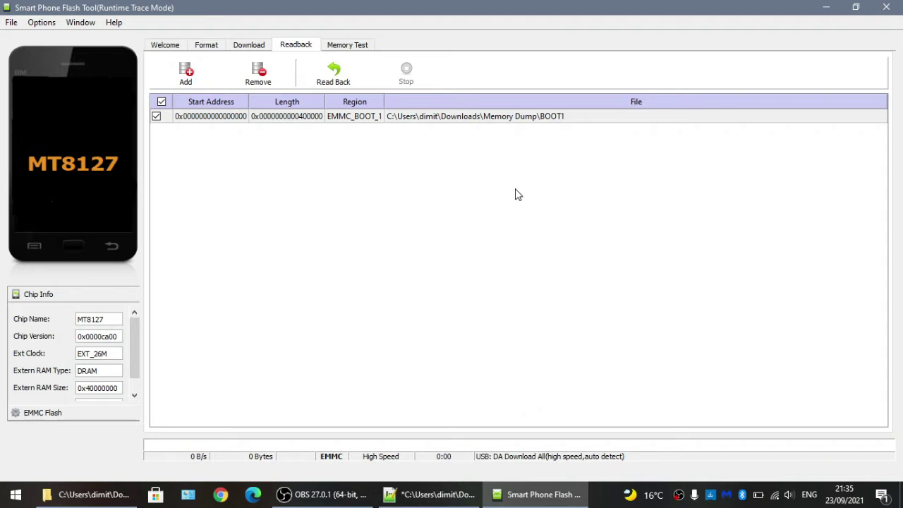
# - Confirm BOOT1 is a 4,096 KB file in Memory Dump, then return to the readback list
pyautogui.click(88, 494)
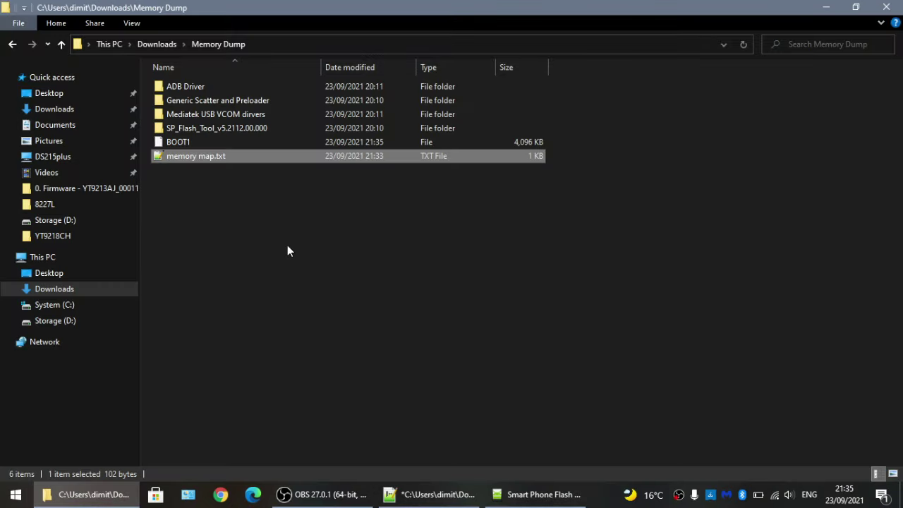
pyautogui.click(257, 206)
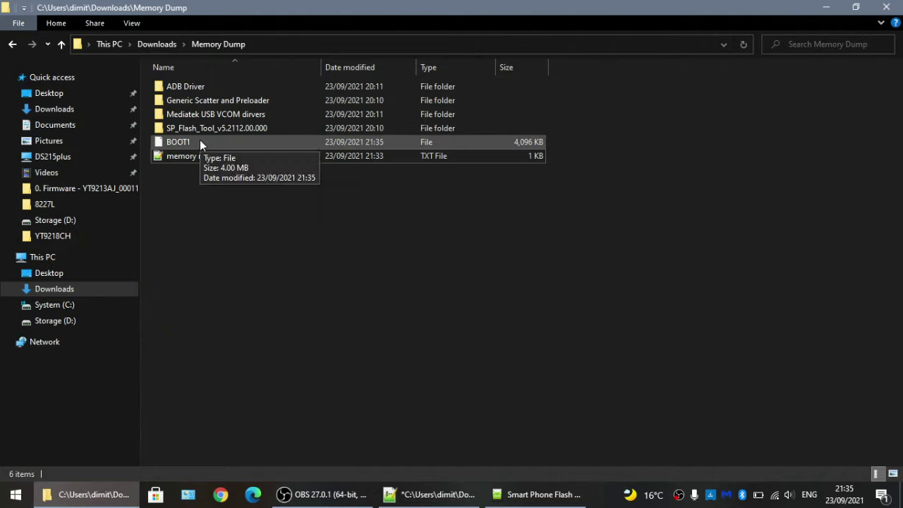
pyautogui.click(536, 493)
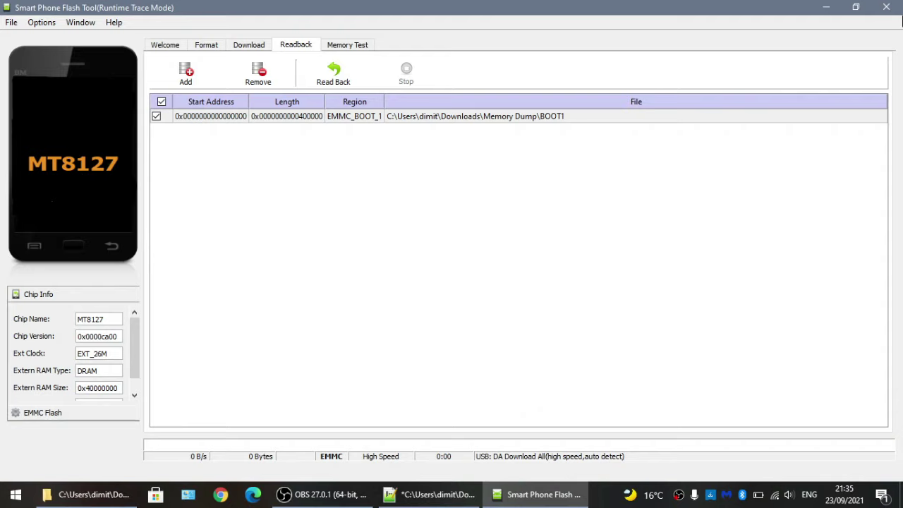
# - Close SP Flash Tool and relaunch it from the SP_Flash_Tool desktop shortcut as administrator
pyautogui.click(887, 7)
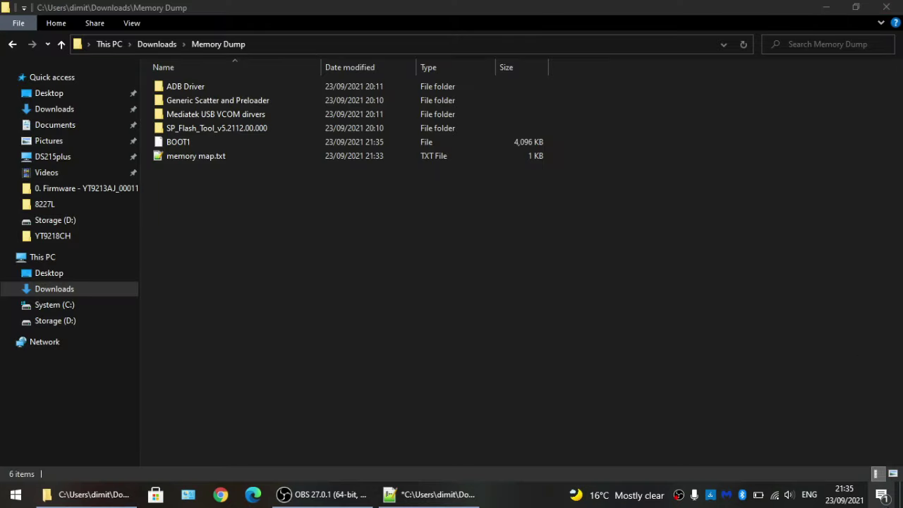
pyautogui.click(901, 493)
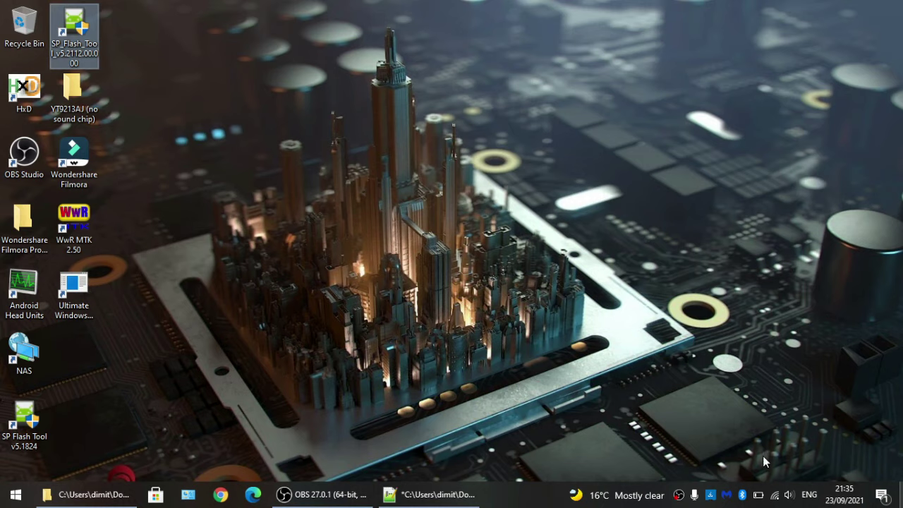
pyautogui.rightClick(76, 53)
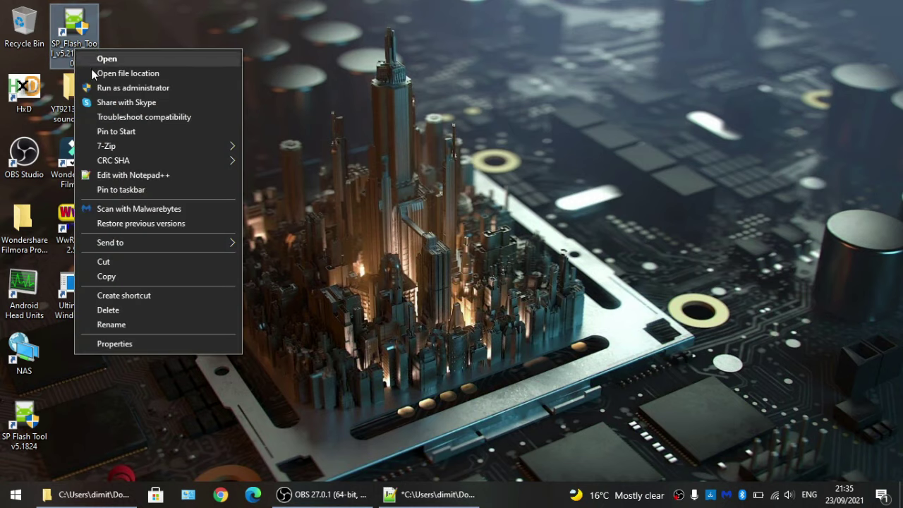
pyautogui.click(109, 89)
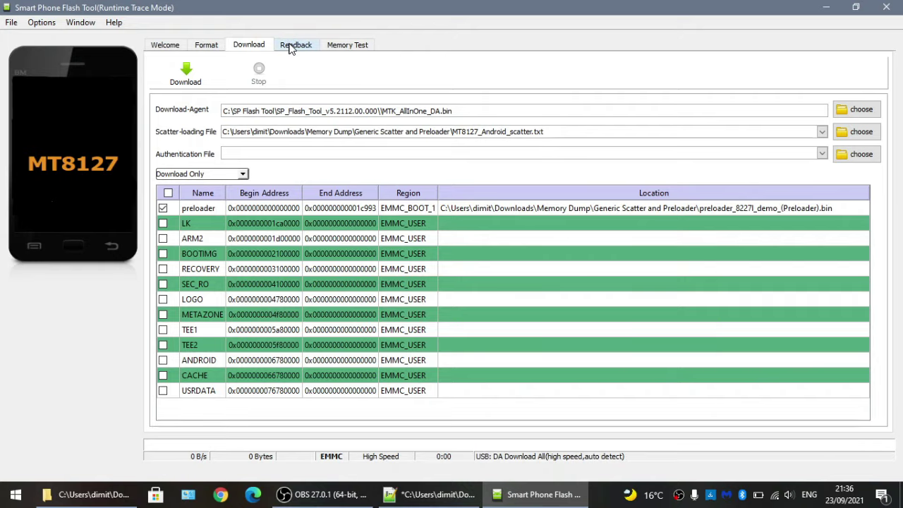
# - On the Readback list, remove the BOOT1 entry and add a new readback entry
pyautogui.click(289, 49)
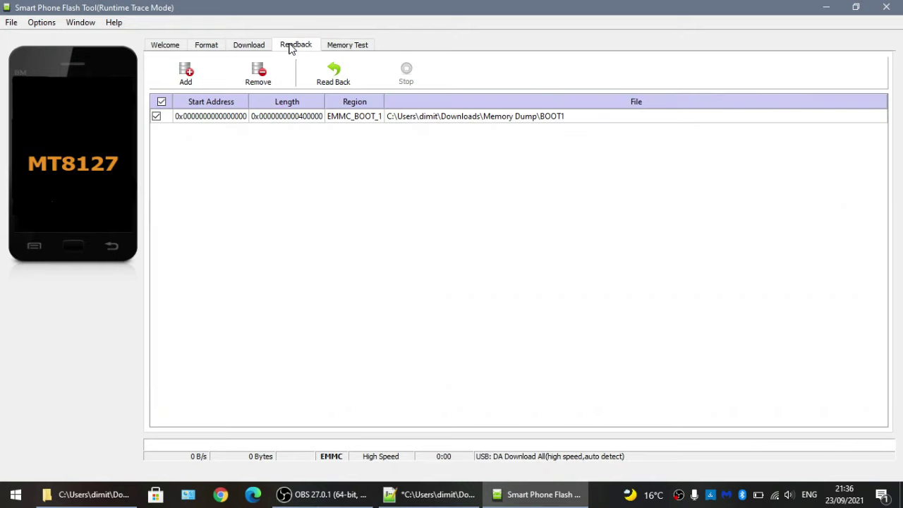
pyautogui.click(258, 83)
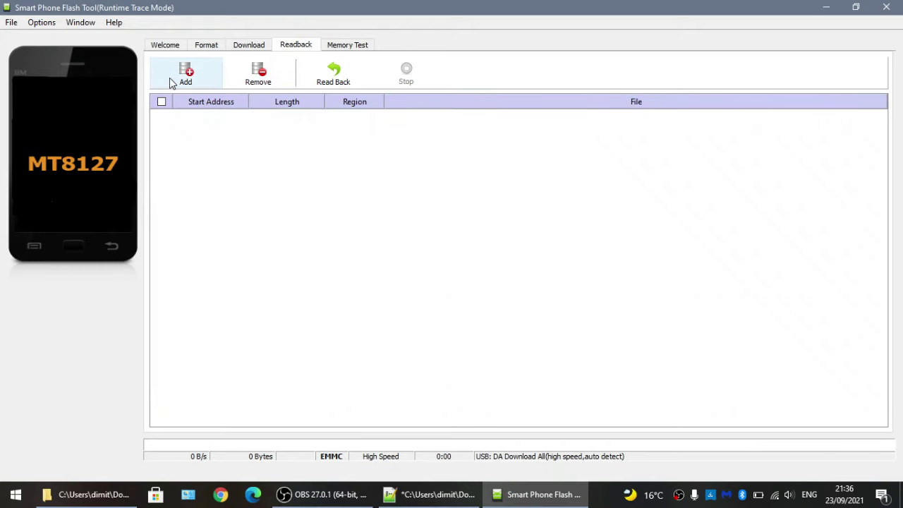
pyautogui.click(181, 77)
# - Set the new readback to save as ROM_USER in Downloads > Memory Dump
pyautogui.doubleClick(218, 115)
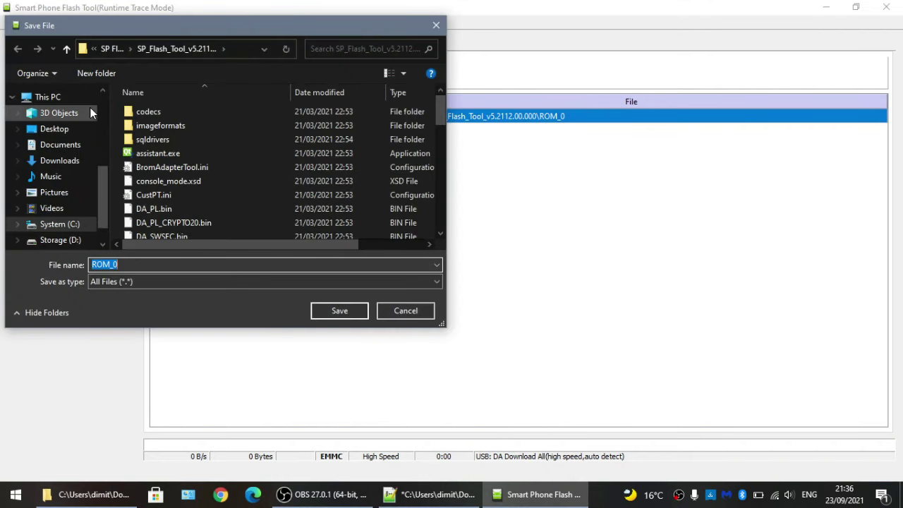
pyautogui.click(73, 160)
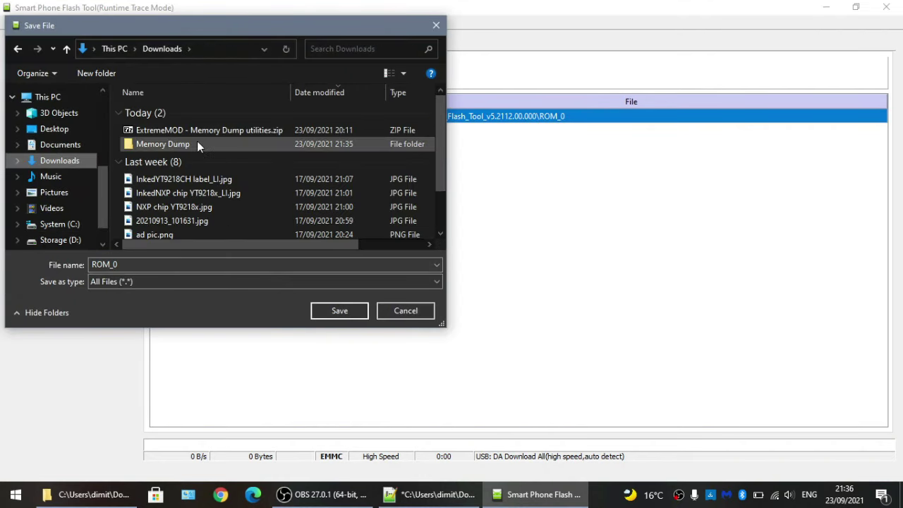
pyautogui.click(194, 141)
pyautogui.doubleClick(194, 142)
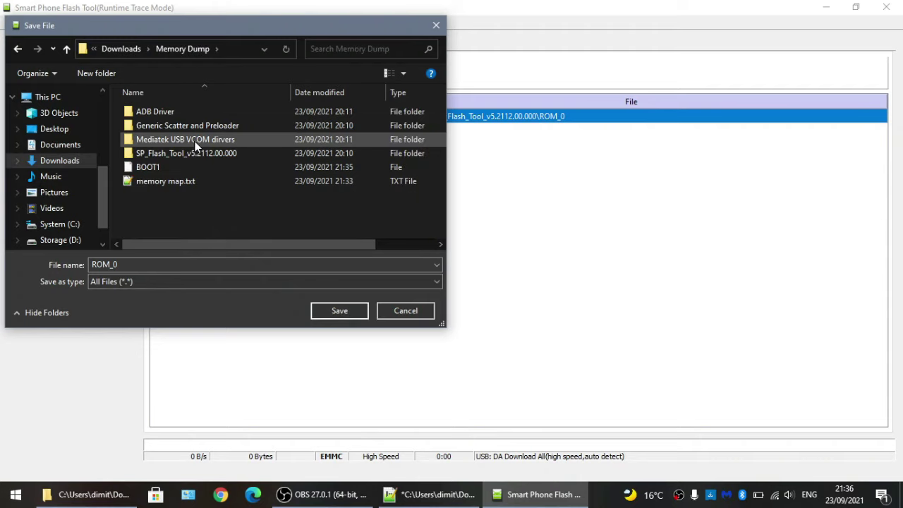
pyautogui.doubleClick(146, 264)
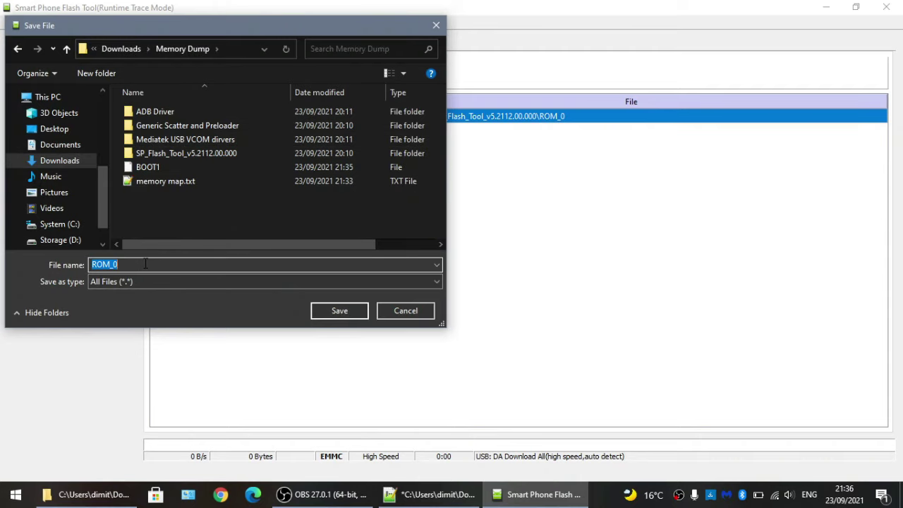
pyautogui.write('ROM_USER')
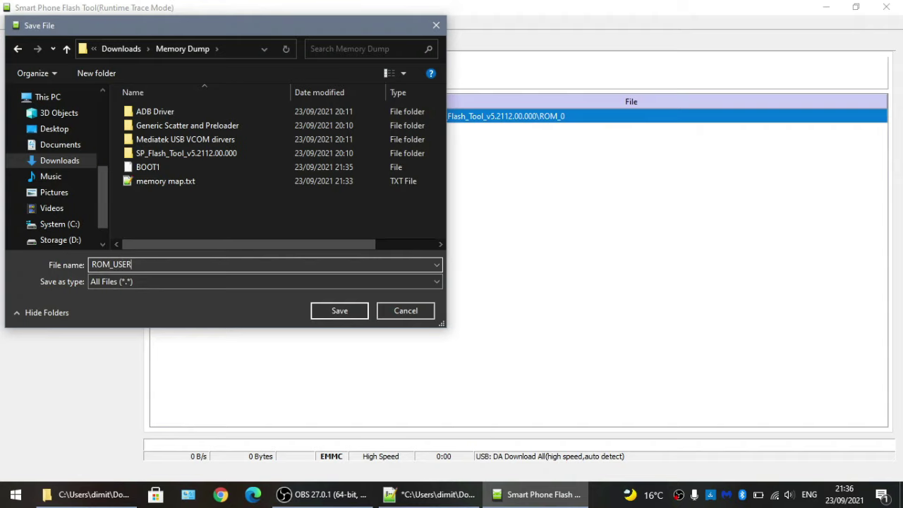
pyautogui.click(331, 310)
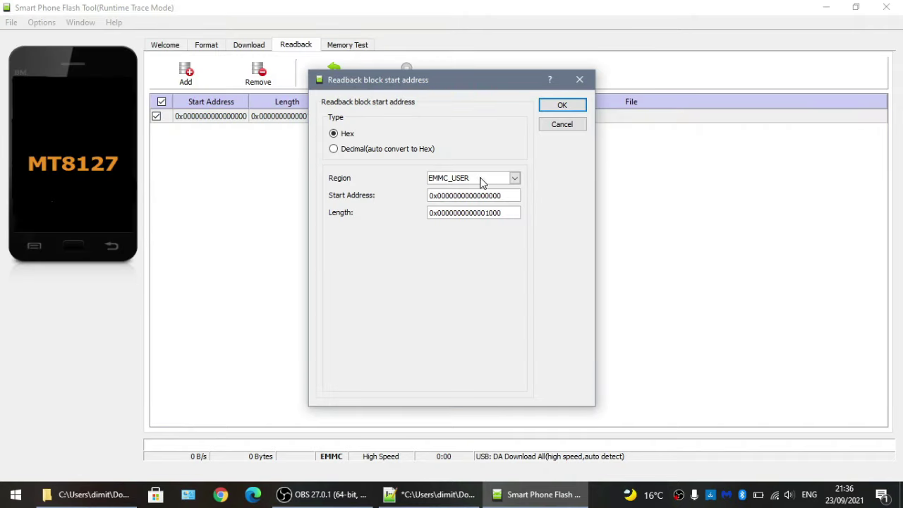
# - Keep Hex and paste the EMMC_PART_USER size 0x000000039d000000 from memory map.txt as the Length
pyautogui.click(333, 132)
pyautogui.doubleClick(460, 210)
pyautogui.press('BackSpace')
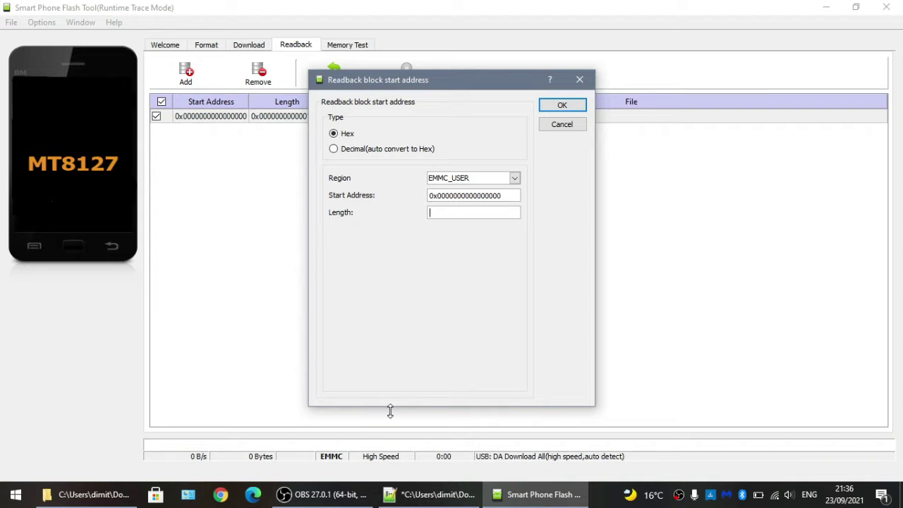
pyautogui.click(430, 494)
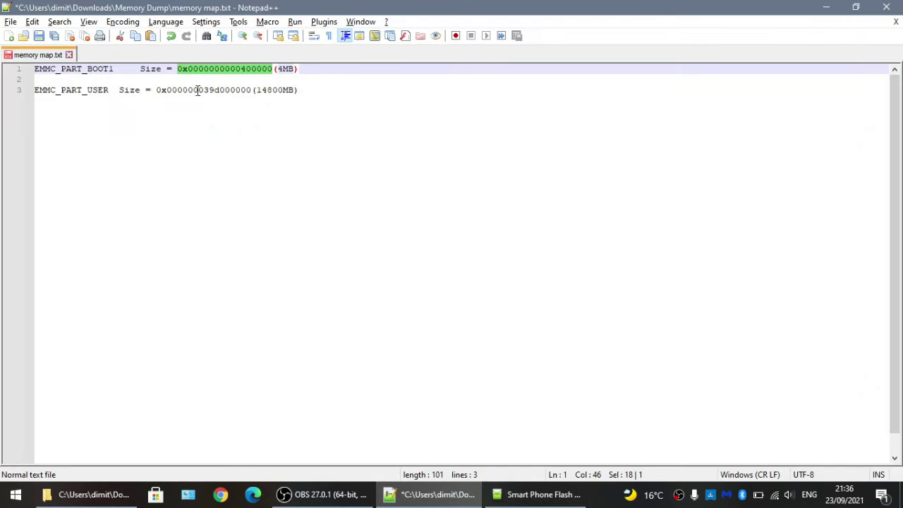
pyautogui.moveTo(157, 89); pyautogui.dragTo(250, 93)
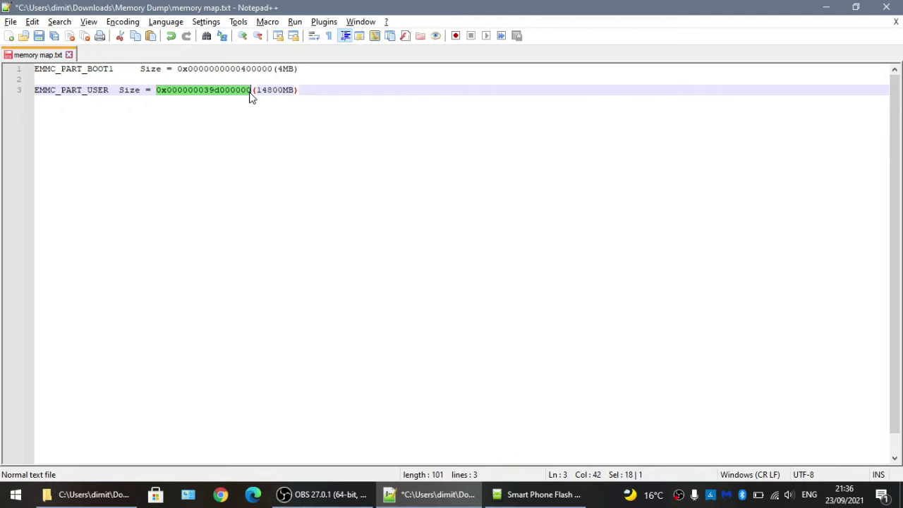
pyautogui.hotkey('ctrl', 'c')
pyautogui.hotkey('alt', 'Tab')
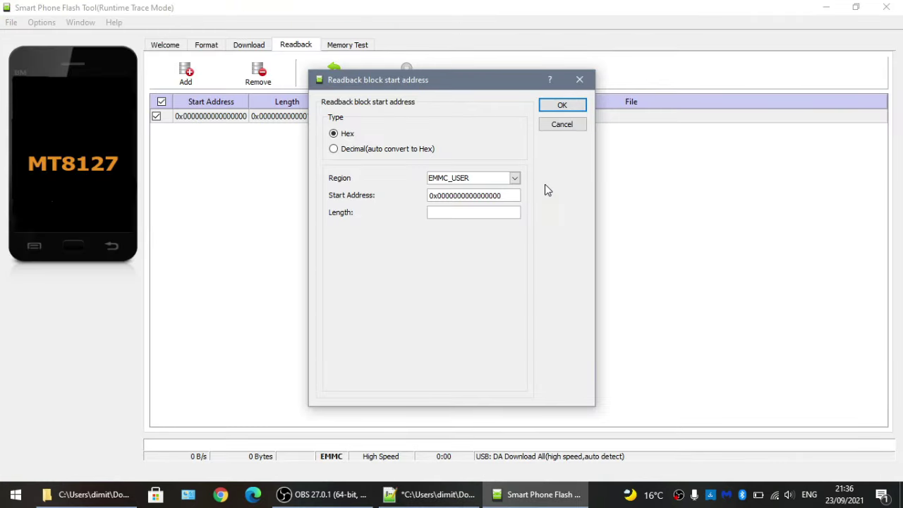
pyautogui.hotkey('ctrl', 'v')
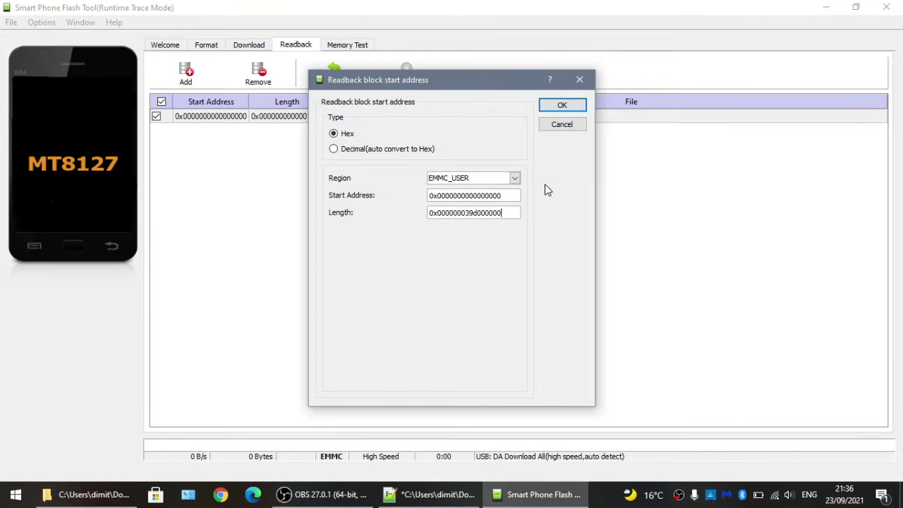
pyautogui.click(550, 106)
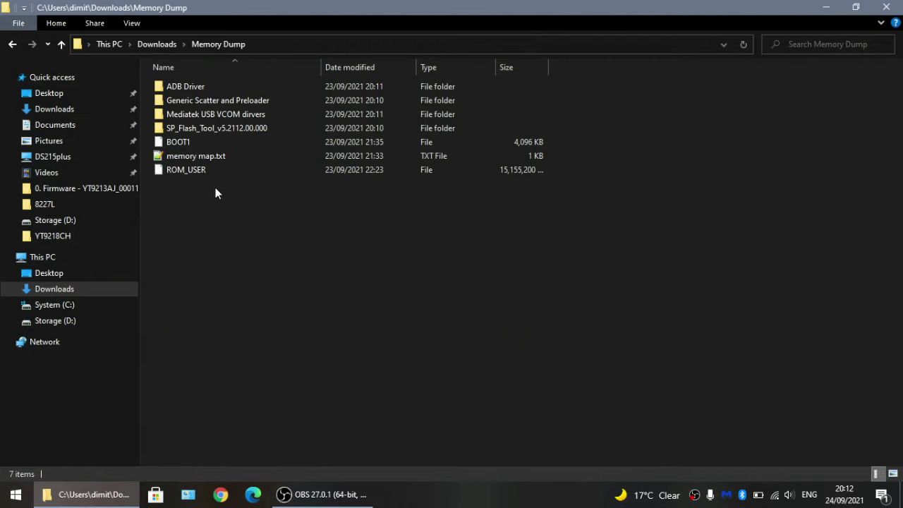
pyautogui.moveTo(178, 172)
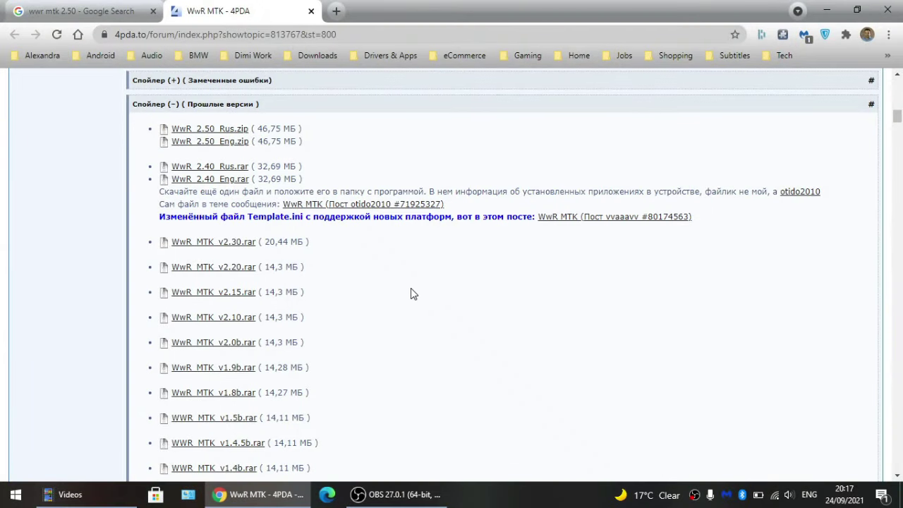
# - Scroll the 4PDA thread's WwR MTK previous-versions list, then return to the desktop
pyautogui.scroll(1, 408, 285)
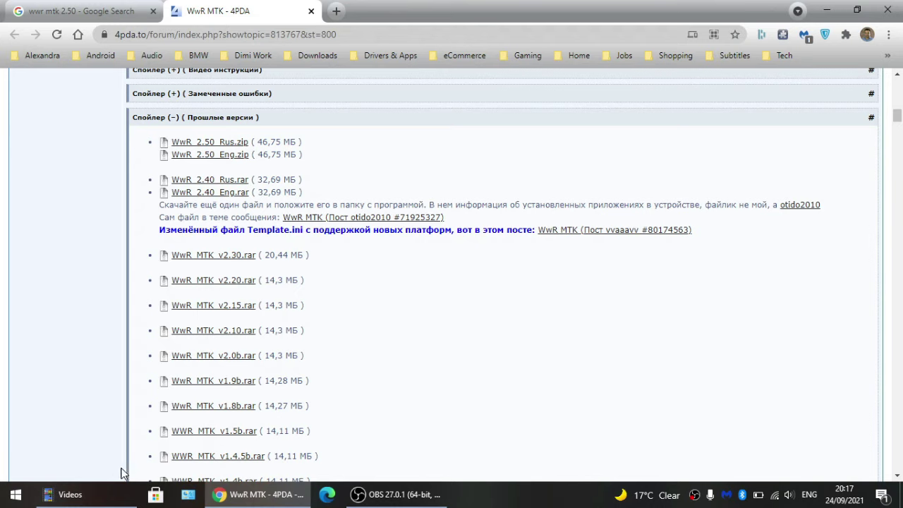
pyautogui.click(95, 494)
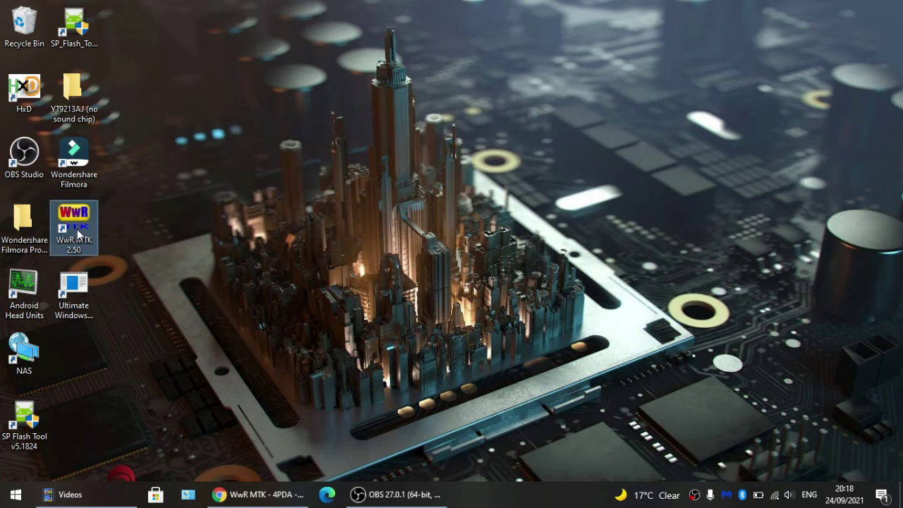
# - Launch WwR MTK 2.50 from its desktop icon and wait out the 120-second advertising screen
pyautogui.doubleClick(76, 229)
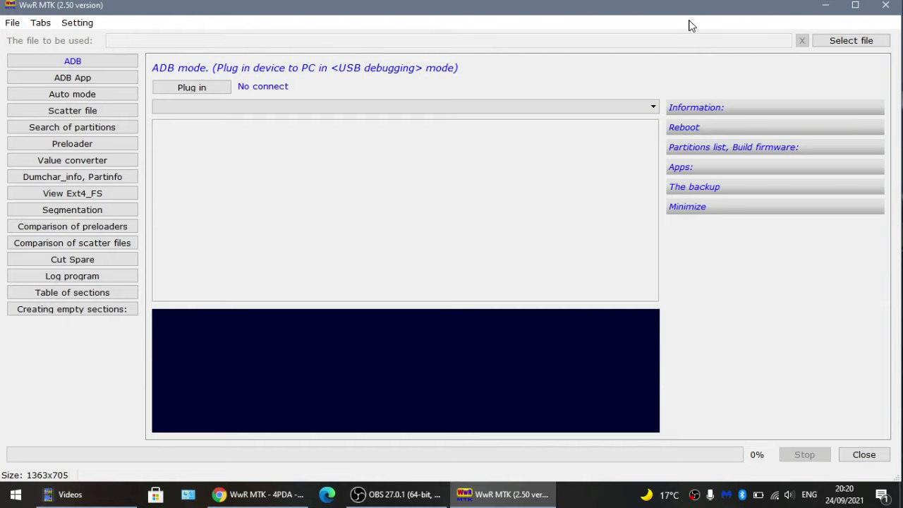
# - Load the ROM_USER and BOOT1 dumps from Downloads > Memory Dump
pyautogui.click(846, 41)
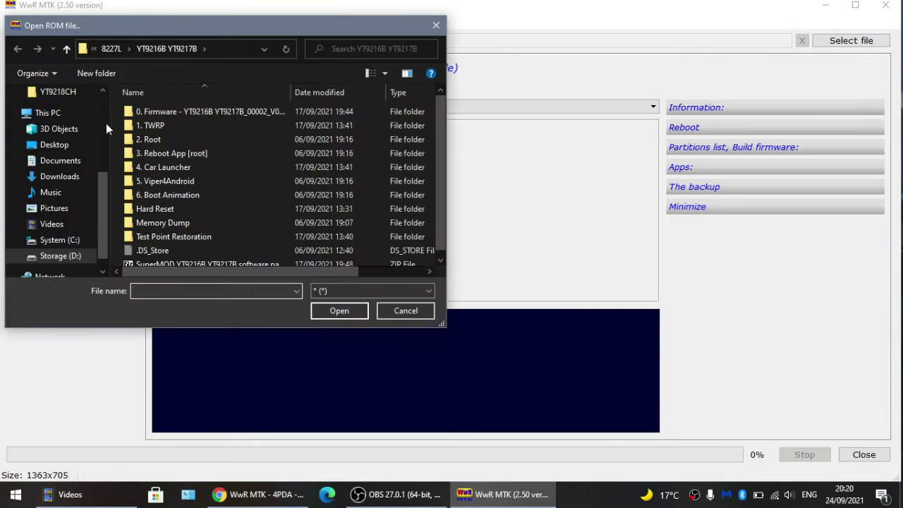
pyautogui.scroll(5, 106, 122)
pyautogui.click(60, 134)
pyautogui.moveTo(439, 183); pyautogui.dragTo(439, 220)
pyautogui.doubleClick(199, 207)
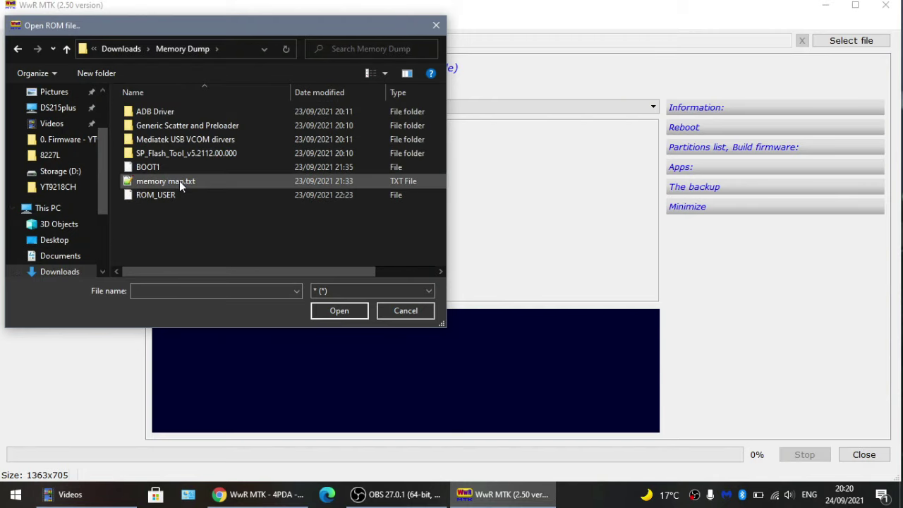
pyautogui.click(169, 166)
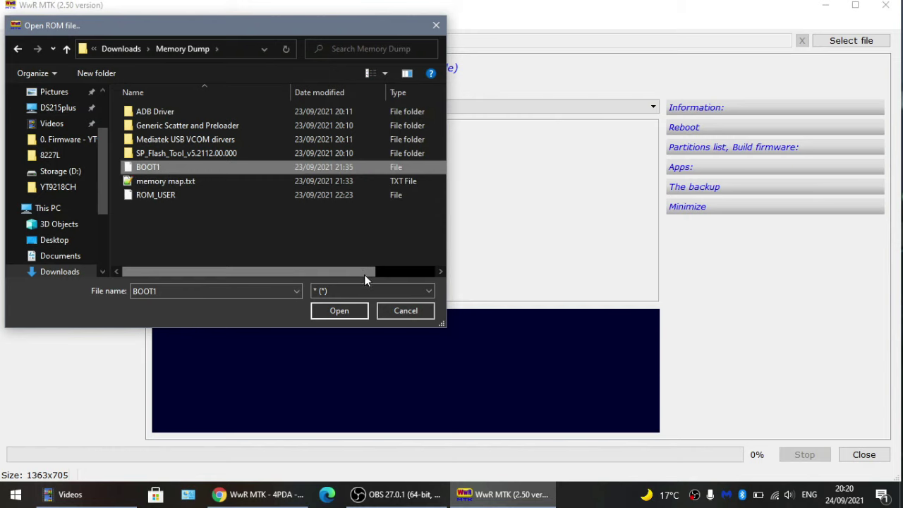
pyautogui.click(353, 310)
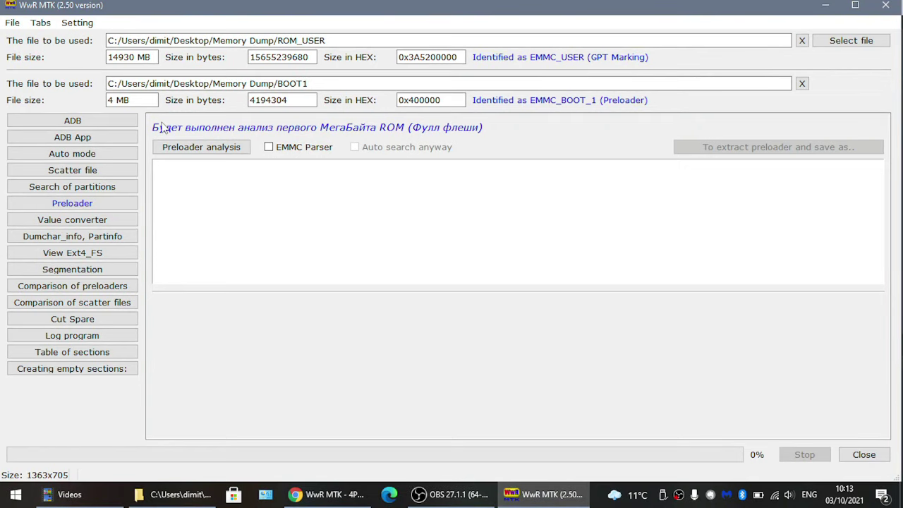
# - Look over the Setting > Tabs options and close the menu without changes
pyautogui.click(77, 23)
pyautogui.moveTo(106, 68)
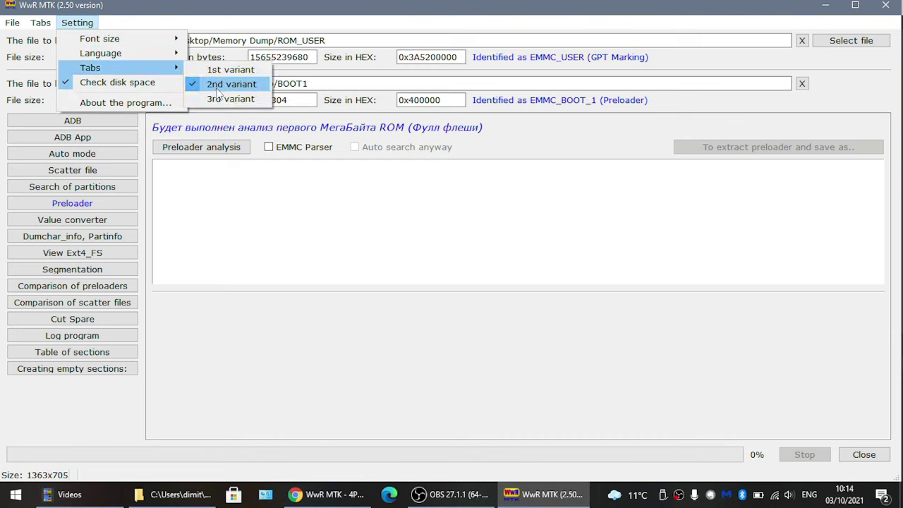
pyautogui.click(262, 419)
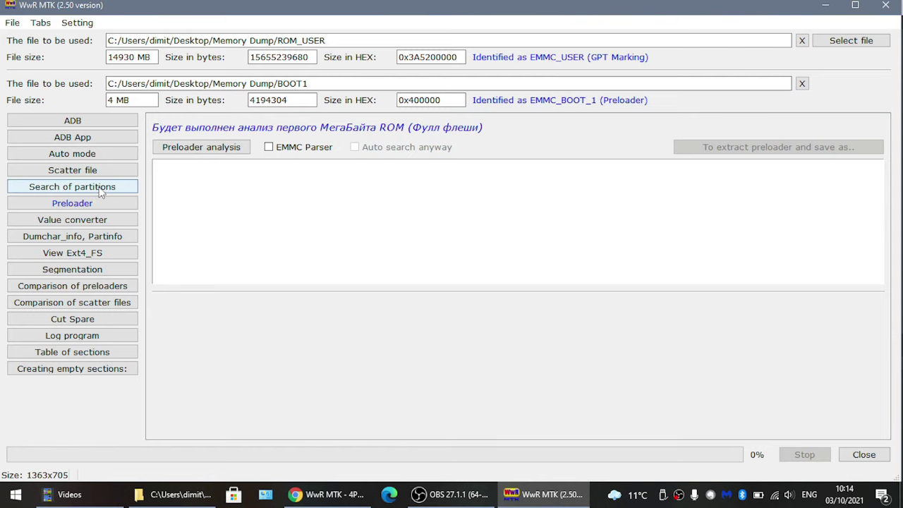
# - Run Auto mode's '3. Start Autopilot' with Build.prop checked, then proceed to scatter file creation
pyautogui.click(86, 159)
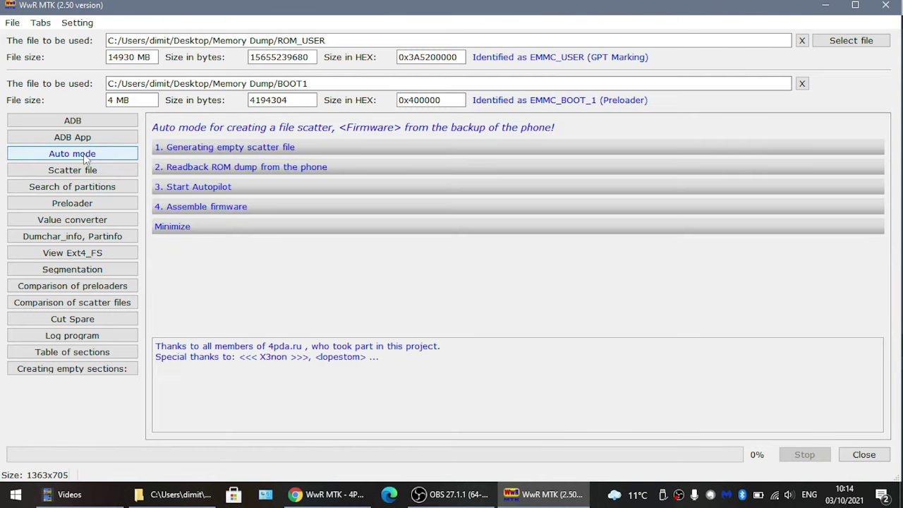
pyautogui.click(227, 188)
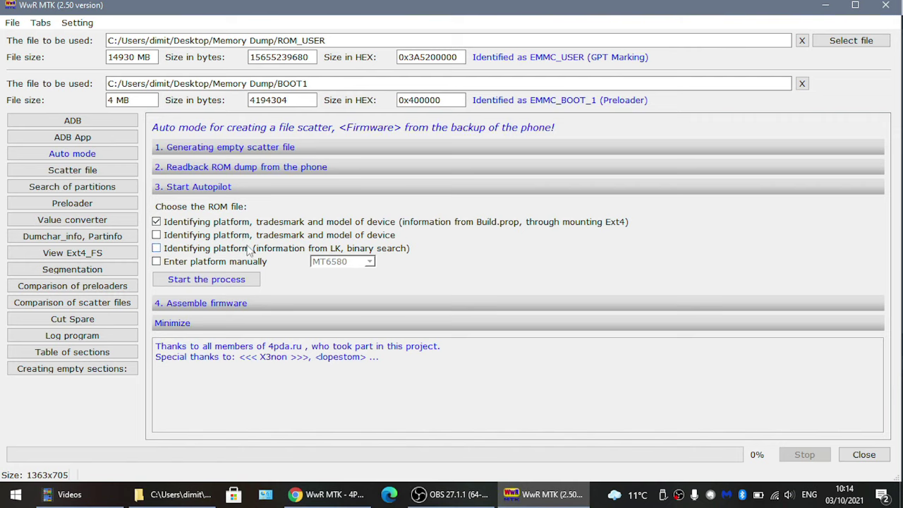
pyautogui.click(228, 281)
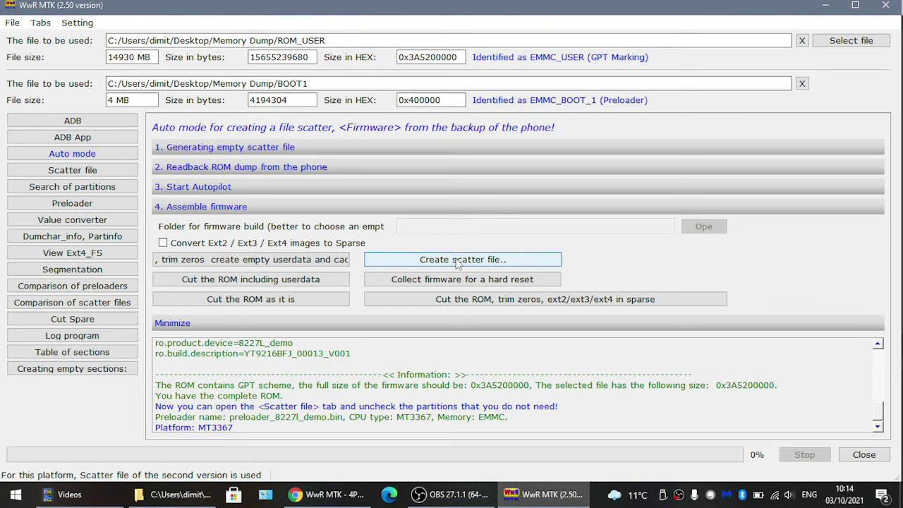
pyautogui.click(457, 259)
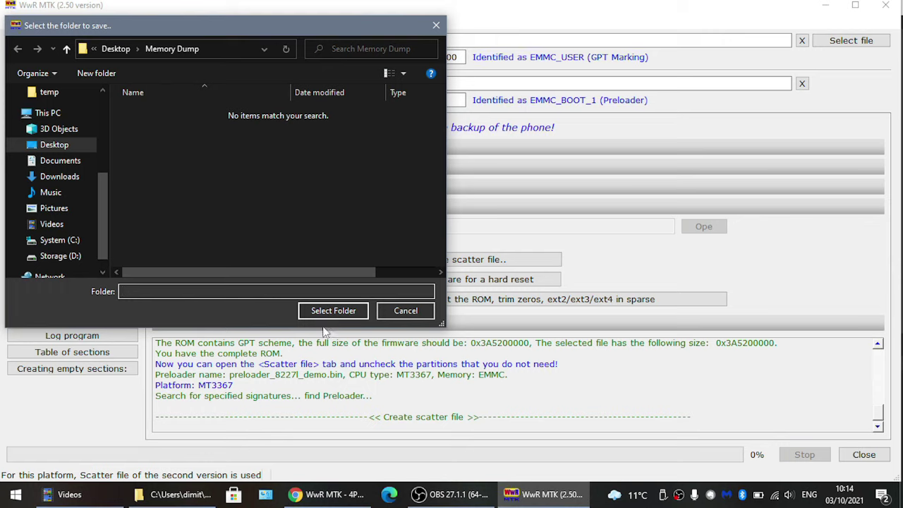
# - Create a 'My Scatter and Preloader' folder in Memory Dump and save MT3367_Android_scatter.txt there
pyautogui.rightClick(209, 171)
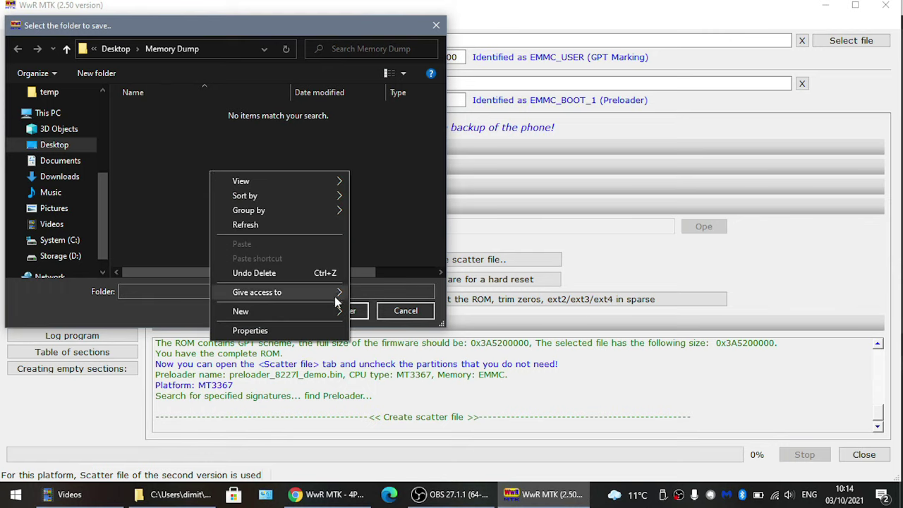
pyautogui.moveTo(328, 308)
pyautogui.click(368, 316)
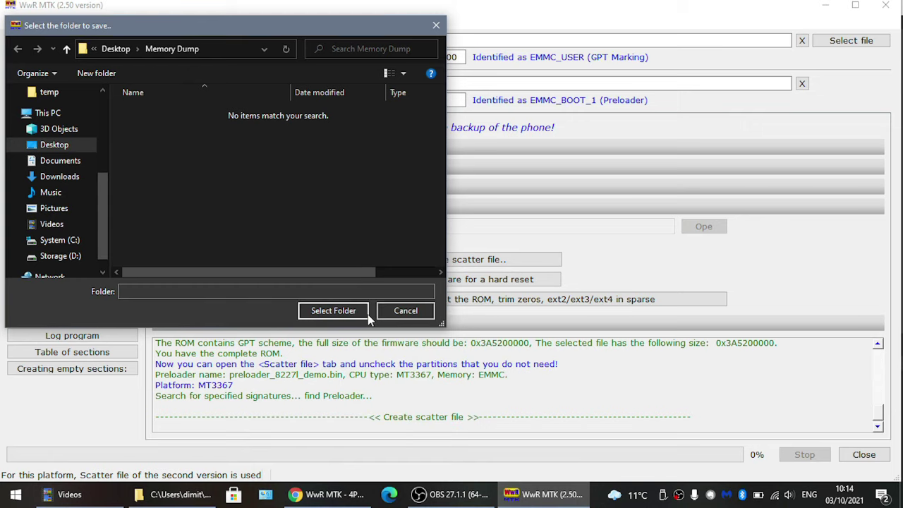
pyautogui.write('My ')
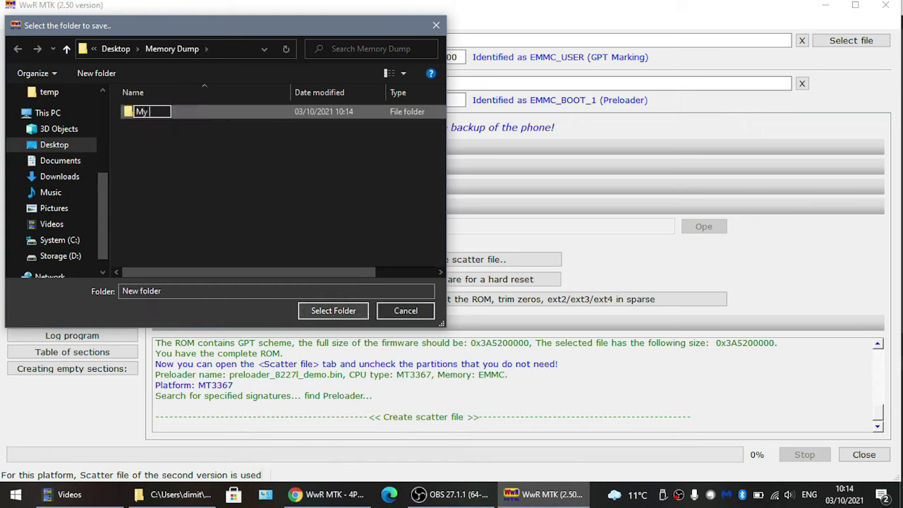
pyautogui.write('Scatter')
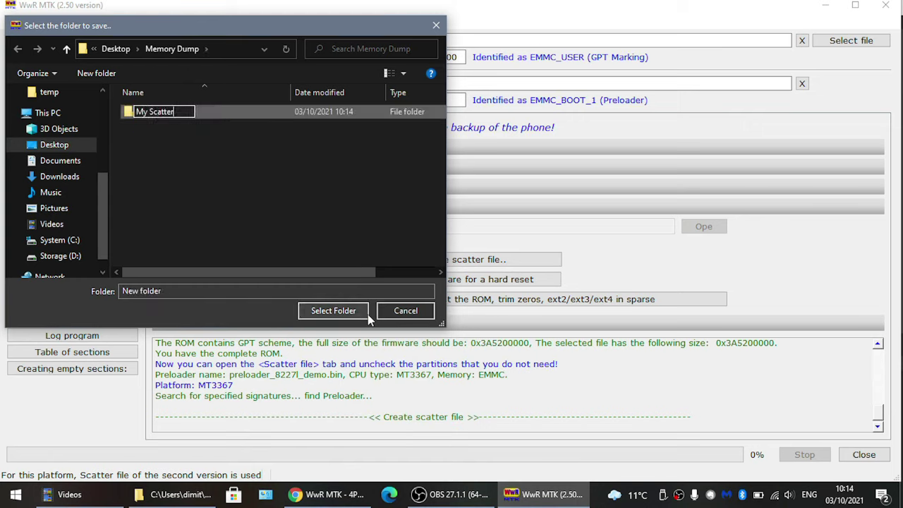
pyautogui.write(' and Preloader')
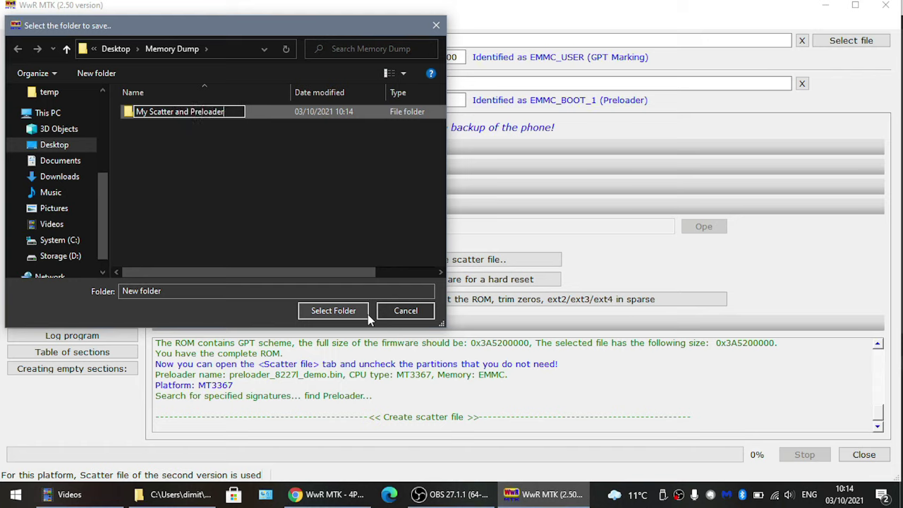
pyautogui.press('Return')
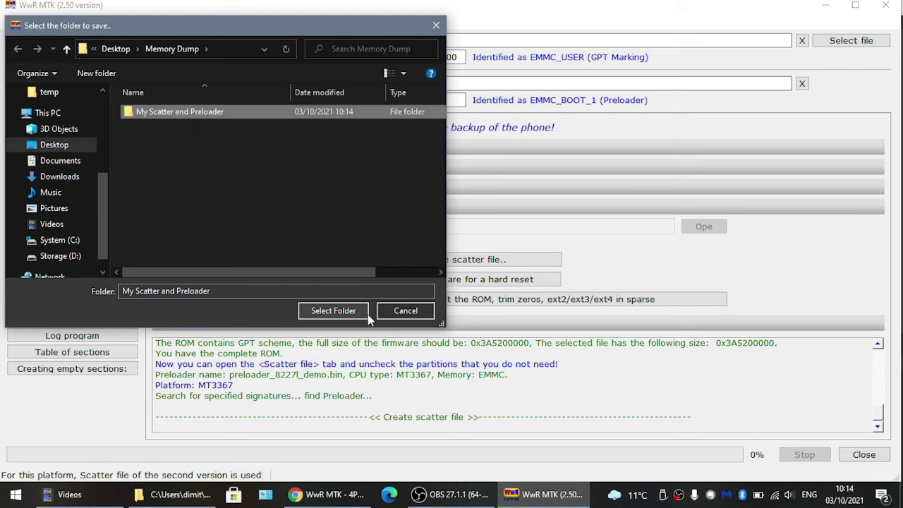
pyautogui.doubleClick(232, 111)
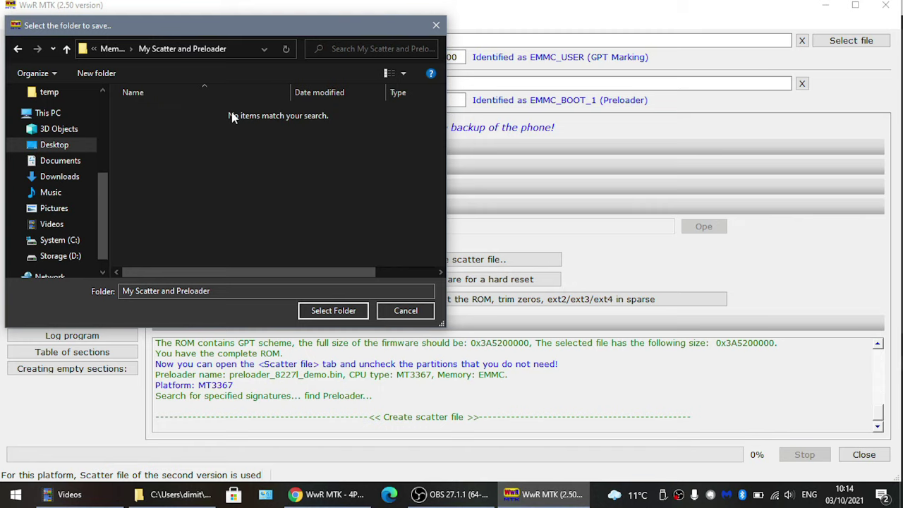
pyautogui.click(332, 311)
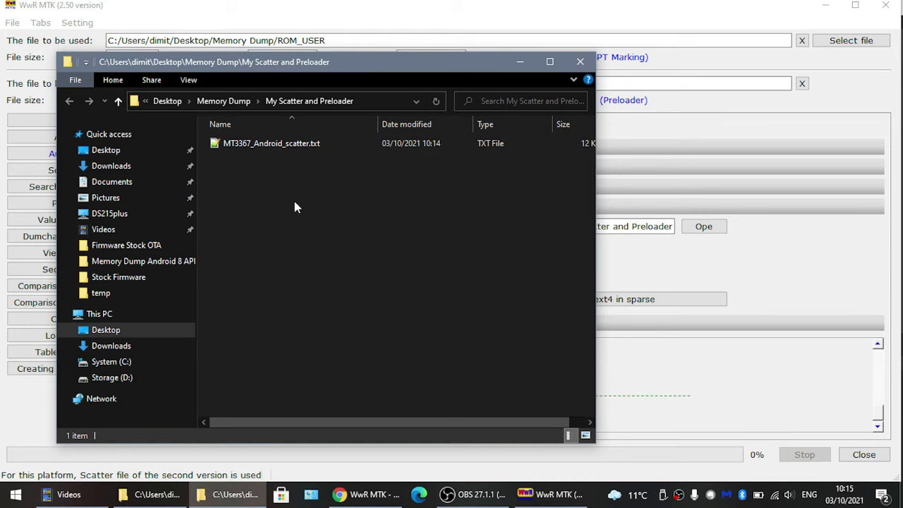
# - Maximize Explorer and duplicate MT3367_Android_scatter.txt within the same folder
pyautogui.click(548, 63)
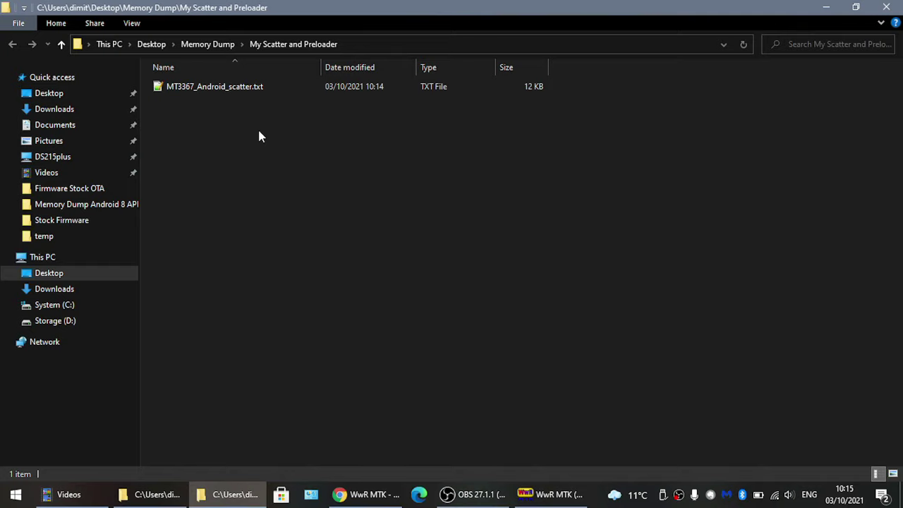
pyautogui.hotkey('ctrl', 'a')
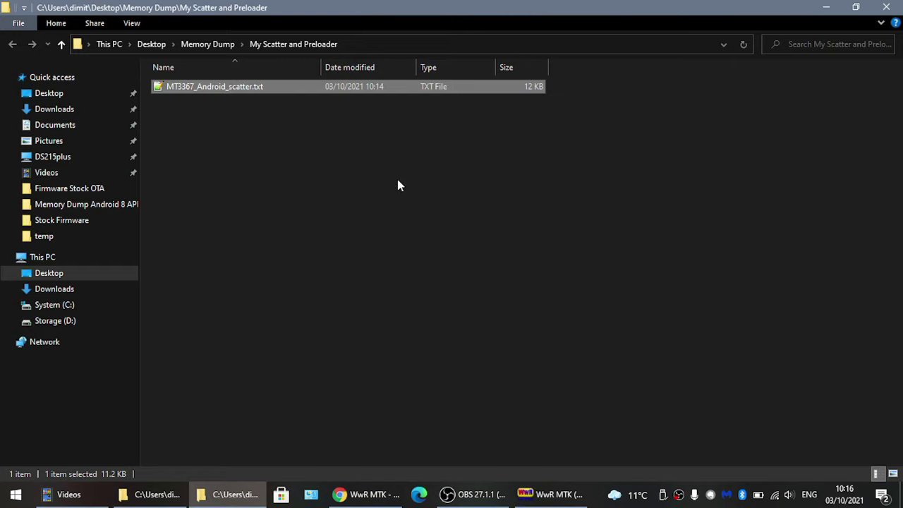
pyautogui.hotkey('ctrl', 'c')
pyautogui.hotkey('ctrl', 'v')
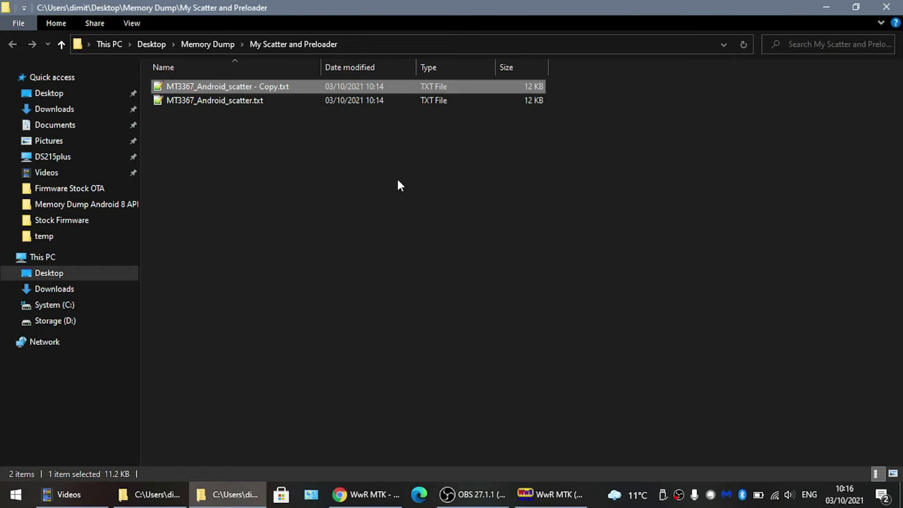
# - Rename the duplicate to MT3367_Android_scatter.txt.bak, accepting the extension change
pyautogui.rightClick(274, 88)
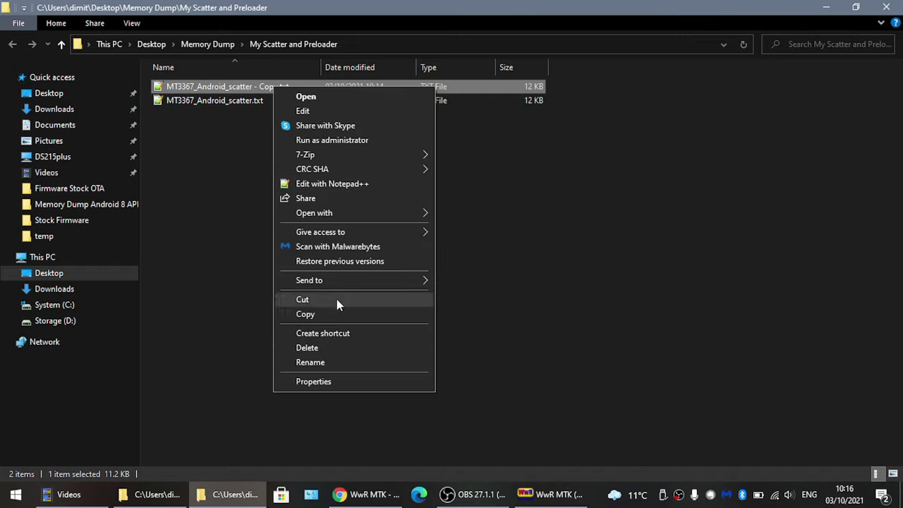
pyautogui.click(357, 365)
pyautogui.press('Right')
pyautogui.press('BackSpace')
pyautogui.press('BackSpace')
pyautogui.press('BackSpace')
pyautogui.press('BackSpace')
pyautogui.press('BackSpace')
pyautogui.press('BackSpace')
pyautogui.press('BackSpace')
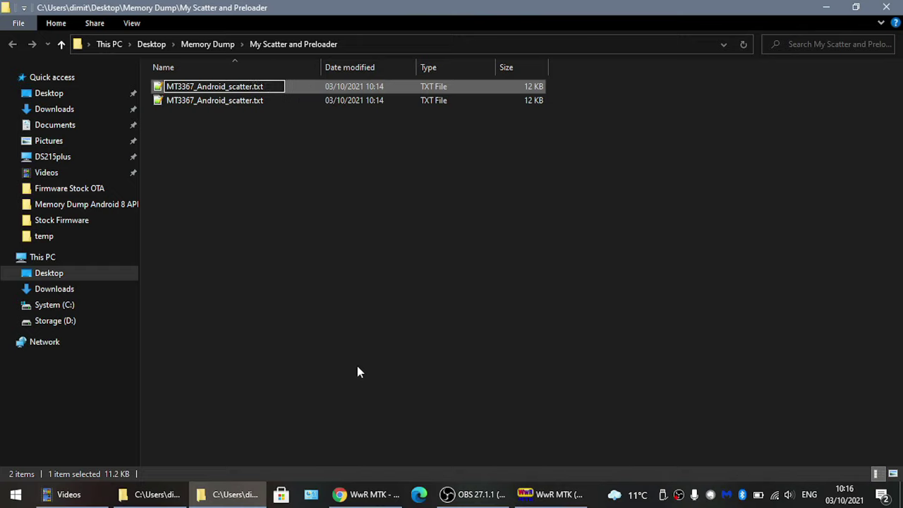
pyautogui.press('End')
pyautogui.write('.bak')
pyautogui.press('Return')
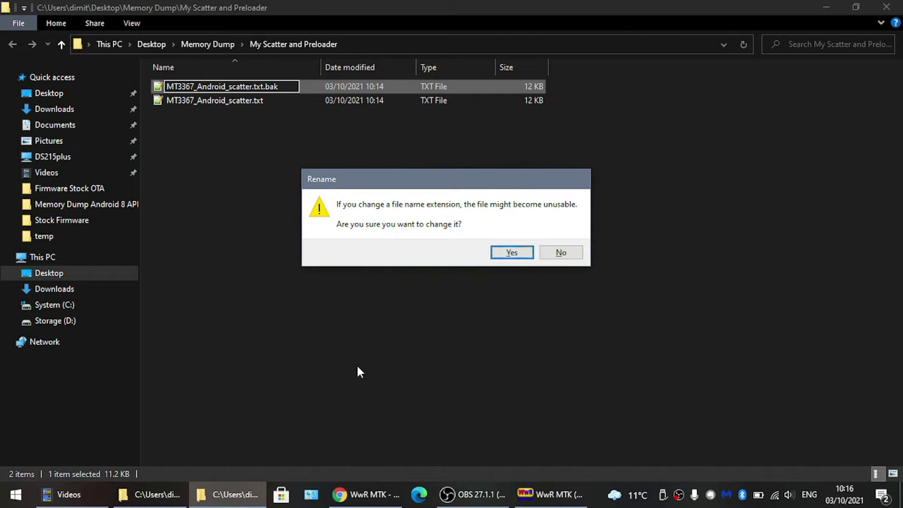
pyautogui.press('Return')
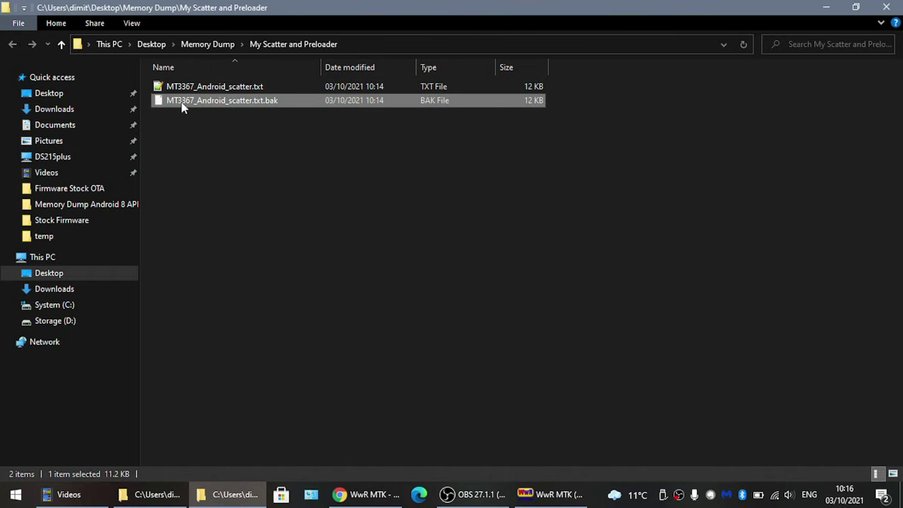
pyautogui.click(223, 86)
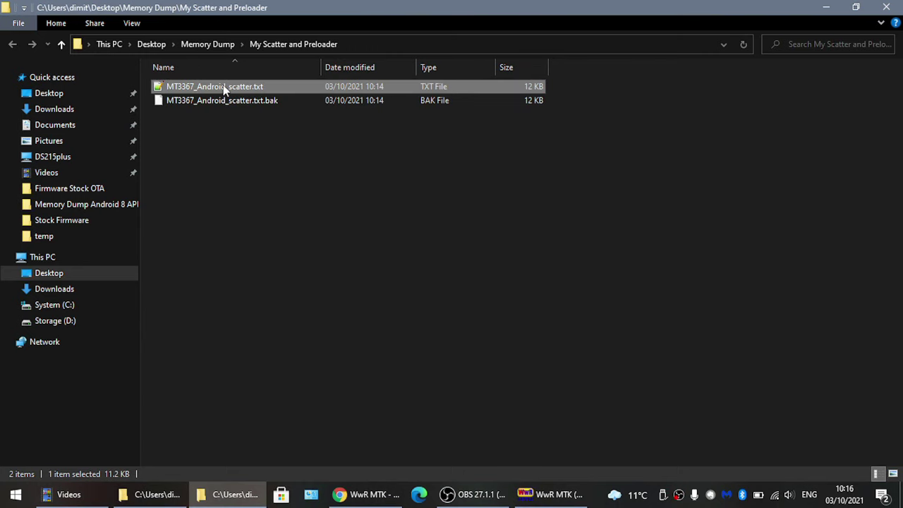
# - Open the scatter file in Notepad++ and search 'data' to reach userdata's 0x30EE80000 partition size
pyautogui.doubleClick(237, 88)
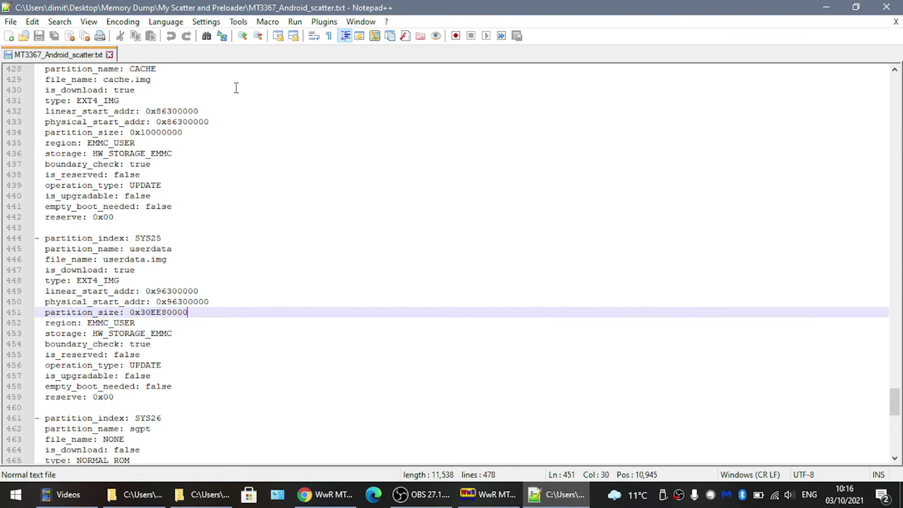
pyautogui.hotkey('ctrl', 'h')
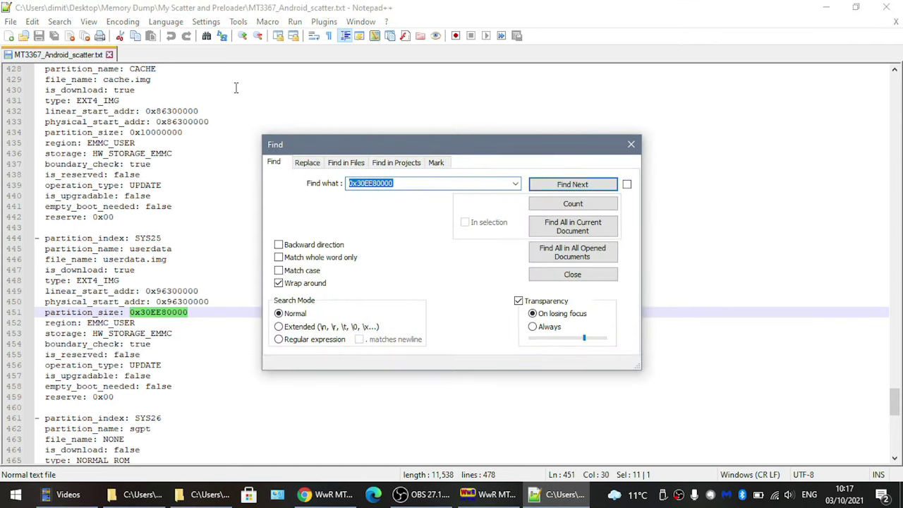
pyautogui.write('data')
pyautogui.press('Return')
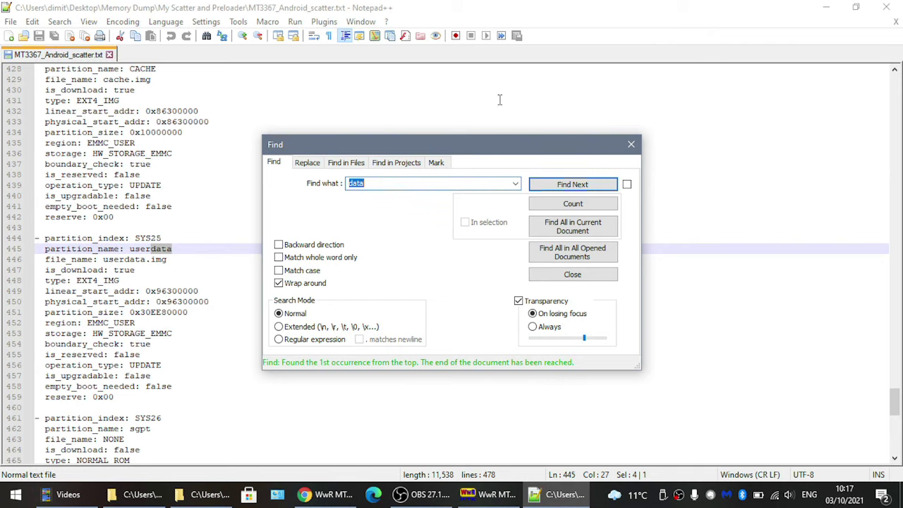
pyautogui.click(629, 144)
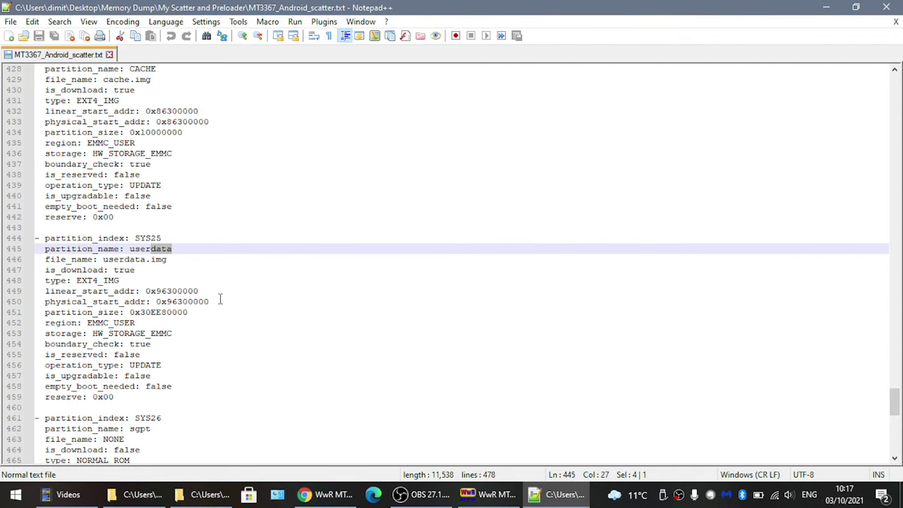
pyautogui.hotkey('alt', 'Tab')
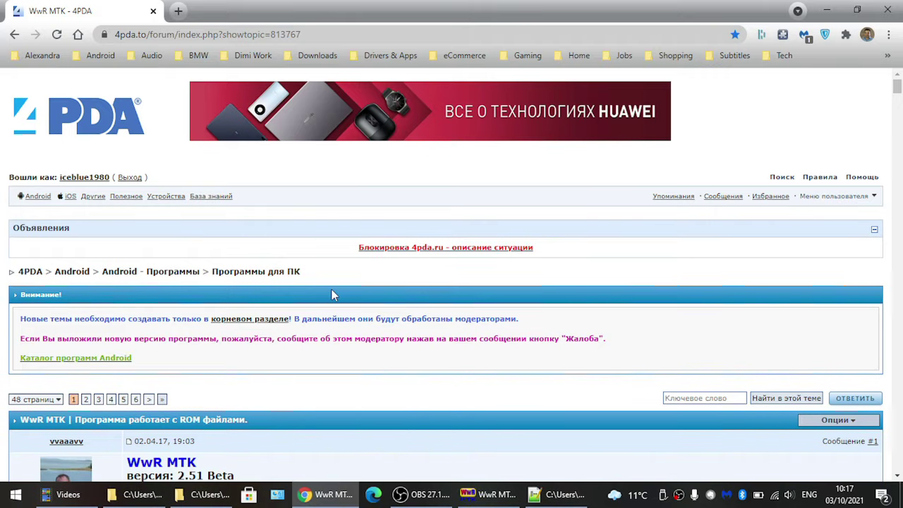
# - Find the forum's 3 GB UserData advice and copy its value 0xC0000000, then return to Notepad++
pyautogui.scroll(-3, 332, 293)
pyautogui.scroll(-10, 324, 310)
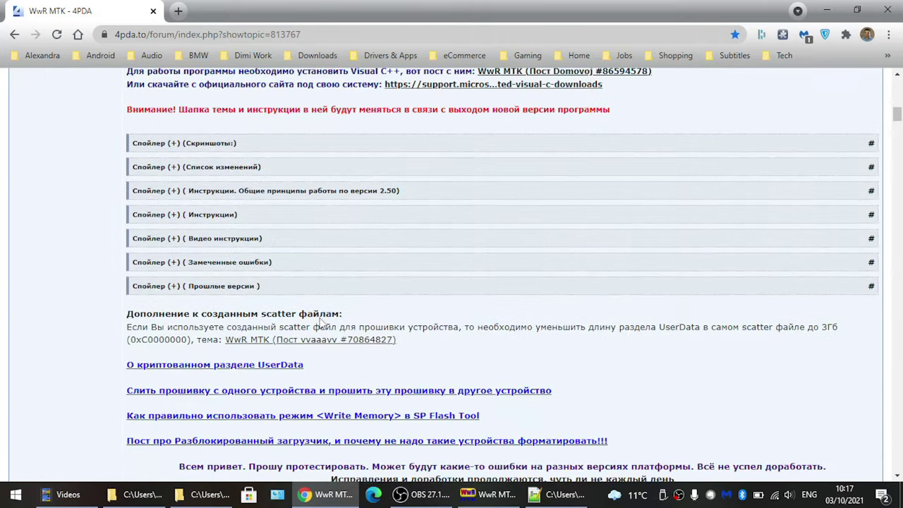
pyautogui.scroll(-3, 321, 321)
pyautogui.scroll(2, 172, 178)
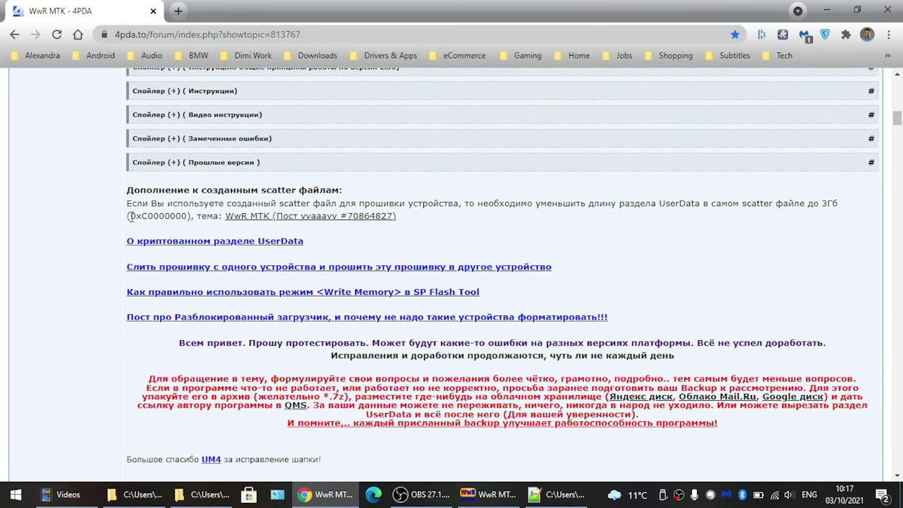
pyautogui.moveTo(131, 216); pyautogui.dragTo(187, 219)
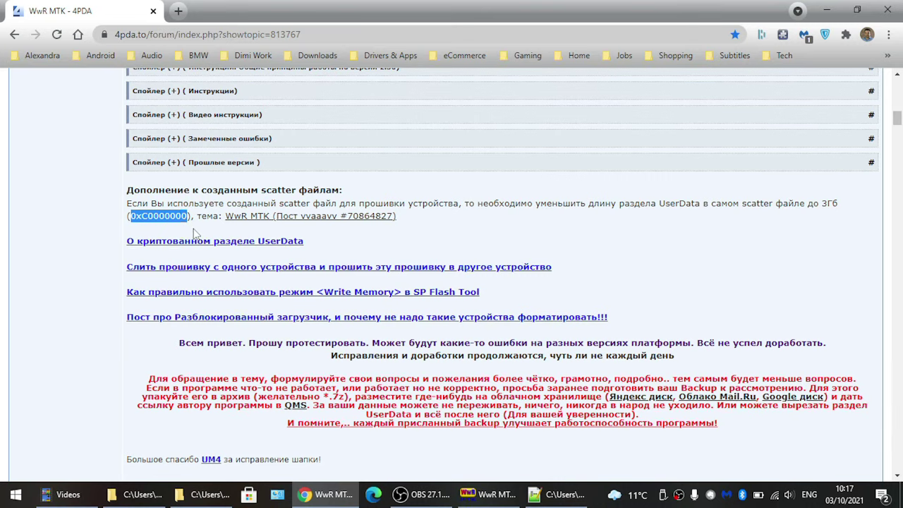
pyautogui.click(527, 497)
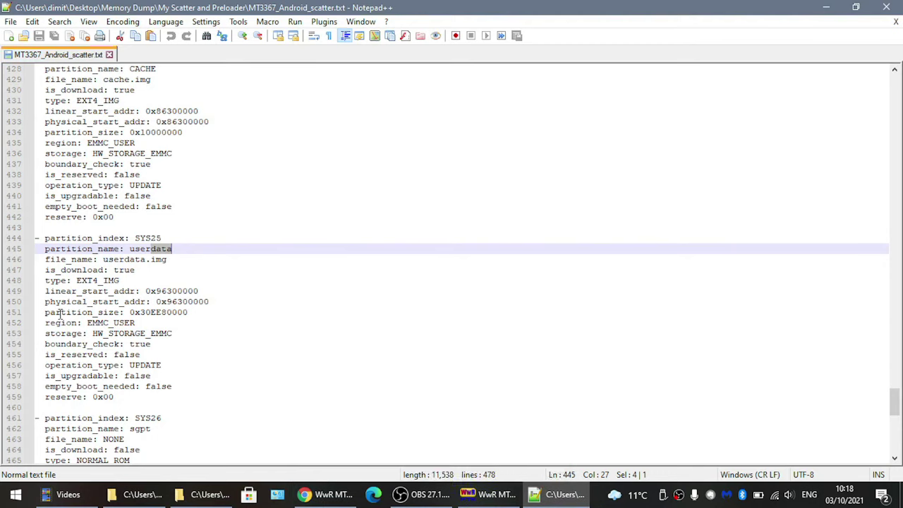
# - Replace userdata's partition_size 0x30EE80000 with 0xC0000000, save the scatter file, and close Notepad++
pyautogui.moveTo(45, 313); pyautogui.dragTo(195, 312)
pyautogui.click(195, 313)
pyautogui.press('BackSpace')
pyautogui.press('BackSpace')
pyautogui.press('BackSpace')
pyautogui.press('BackSpace')
pyautogui.press('BackSpace')
pyautogui.press('BackSpace')
pyautogui.press('BackSpace')
pyautogui.press('BackSpace')
pyautogui.press('BackSpace')
pyautogui.press('BackSpace')
pyautogui.press('BackSpace')
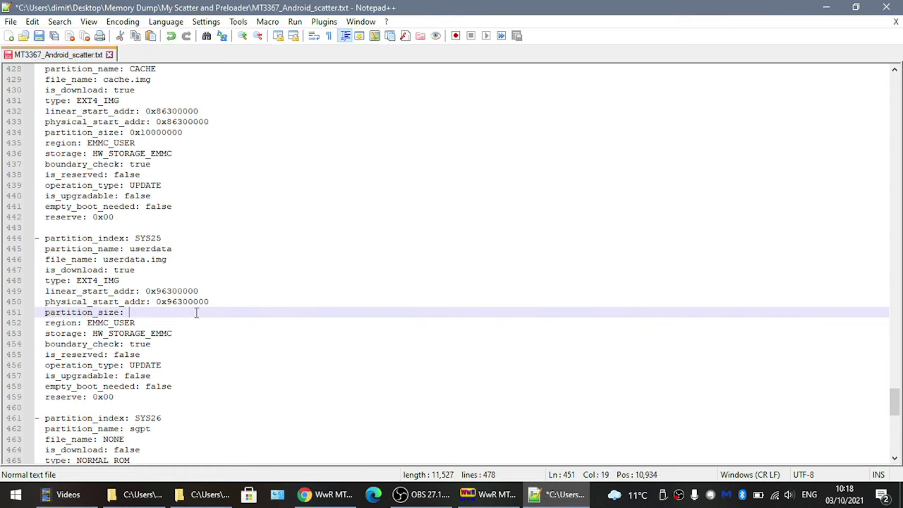
pyautogui.hotkey('ctrl', 'v')
pyautogui.click(40, 37)
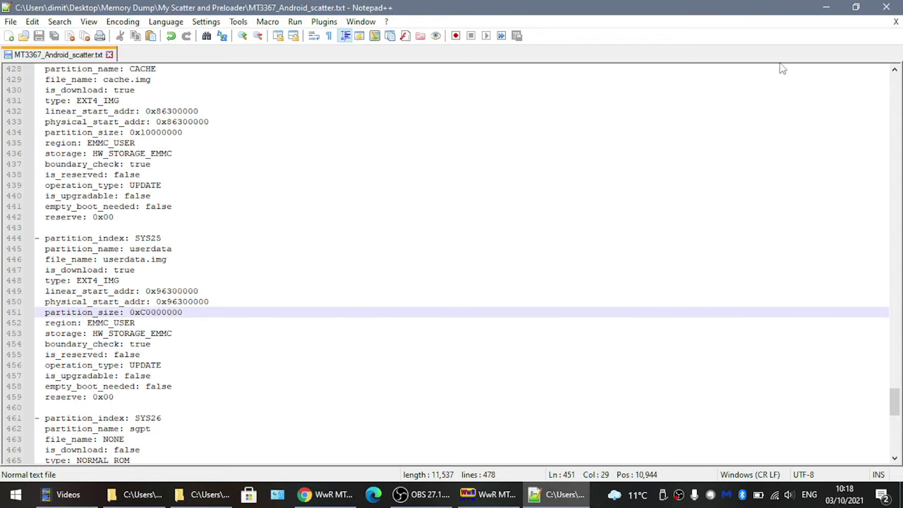
pyautogui.click(886, 7)
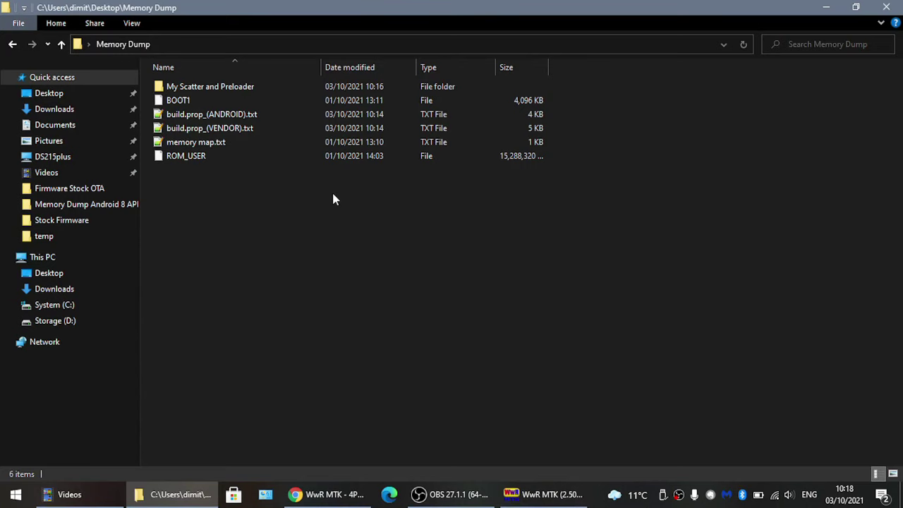
# - Open My Scatter and Preloader to check the saved scatter file and backup, then return to WwR MTK
pyautogui.doubleClick(220, 89)
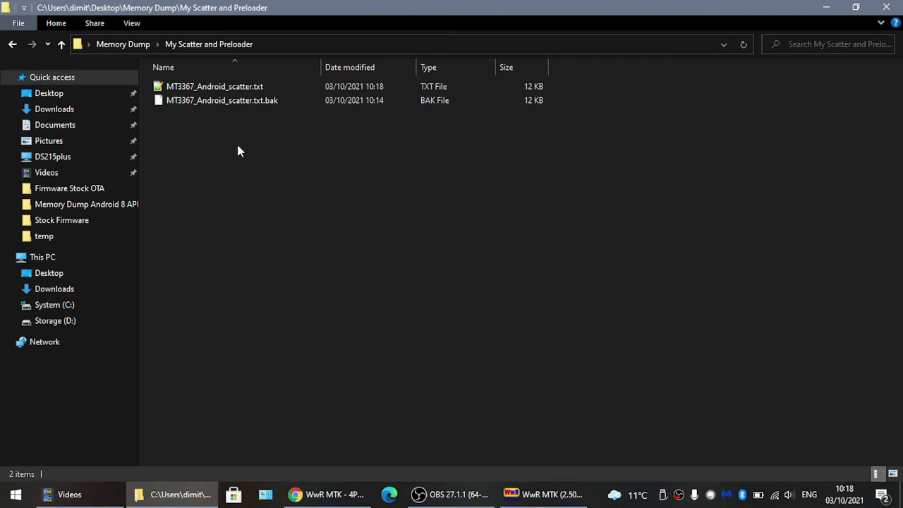
pyautogui.click(543, 495)
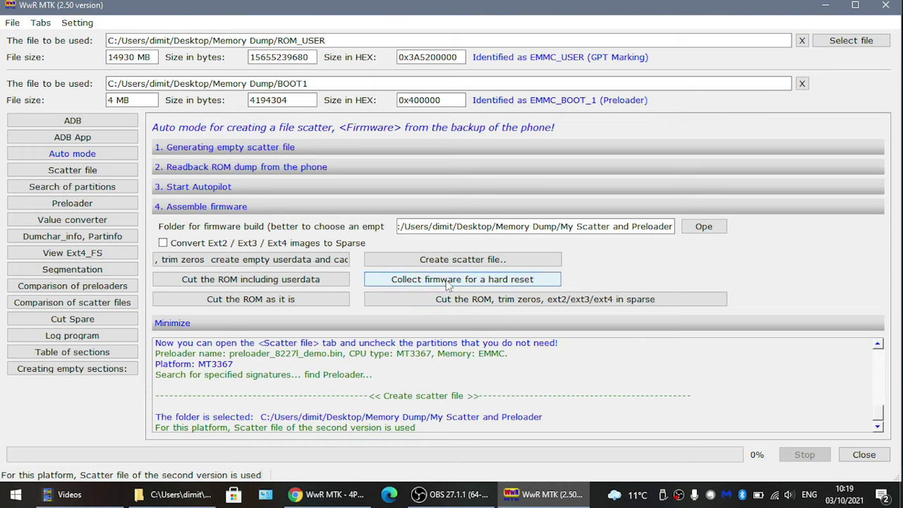
# - Collect the hard-reset firmware into a newly created Hard Reset folder in Memory Dump
pyautogui.click(448, 282)
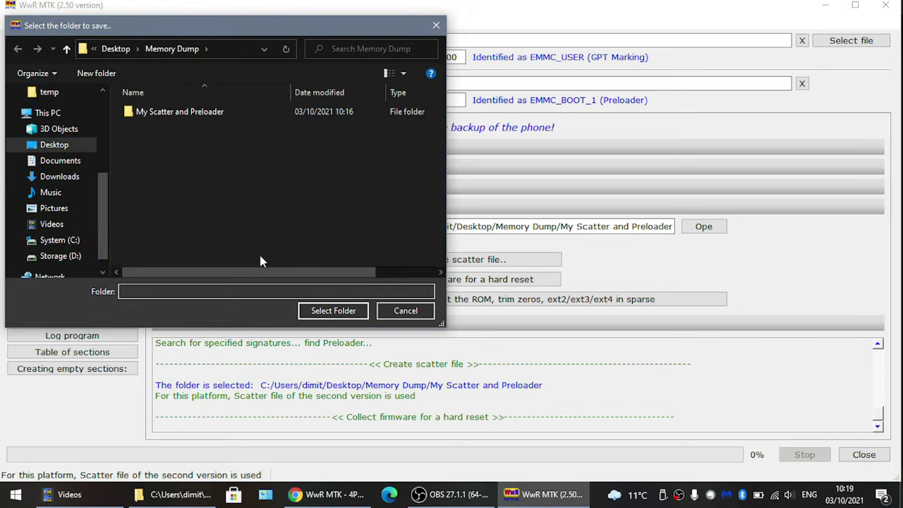
pyautogui.click(94, 74)
pyautogui.write('Hard Reset')
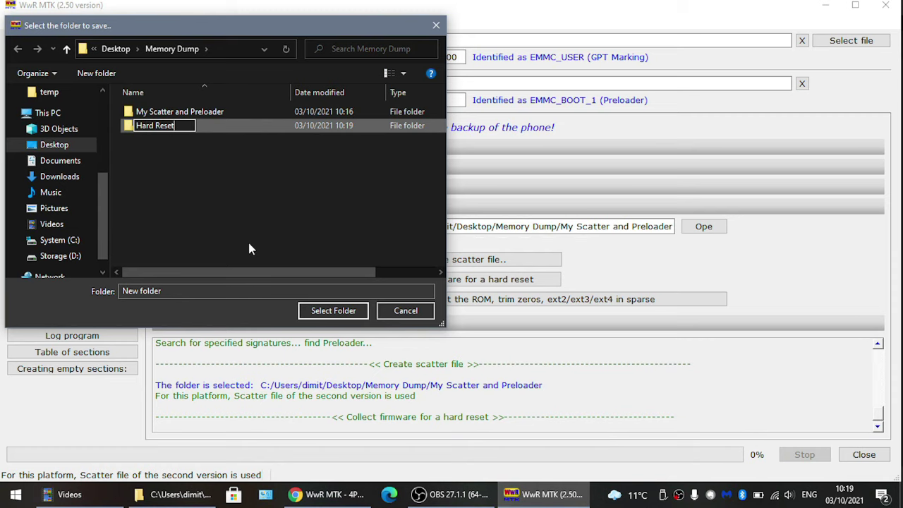
pyautogui.press('Return')
pyautogui.click(324, 312)
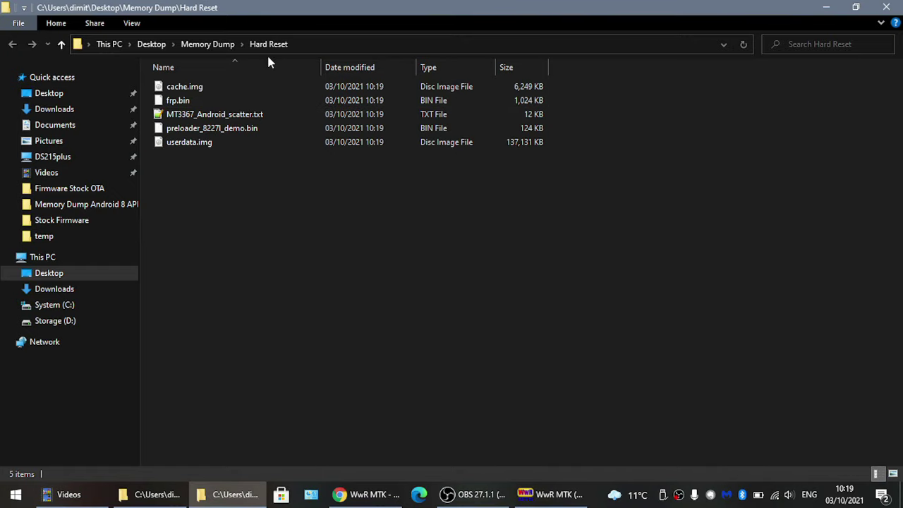
# - Delete the scatter file from Hard Reset and paste preloader_8227l_demo.bin into My Scatter and Preloader
pyautogui.click(232, 116)
pyautogui.press('Delete')
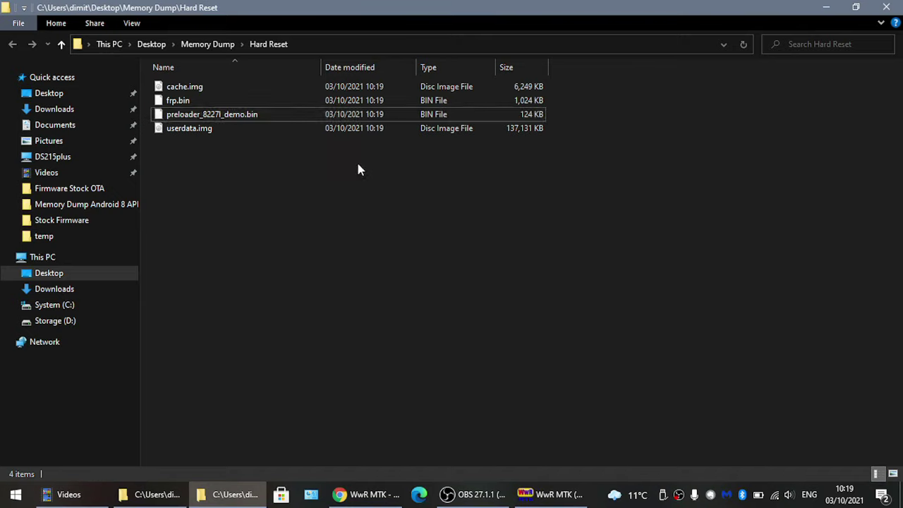
pyautogui.click(227, 119)
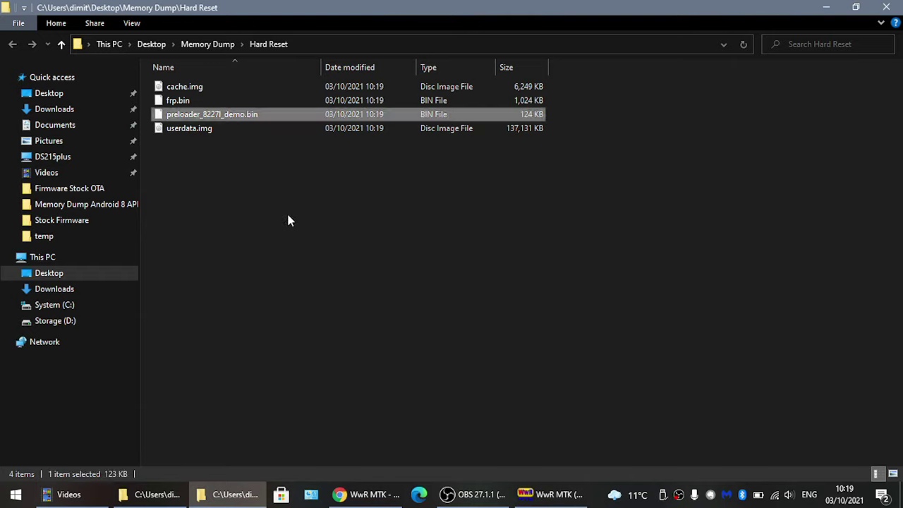
pyautogui.click(220, 47)
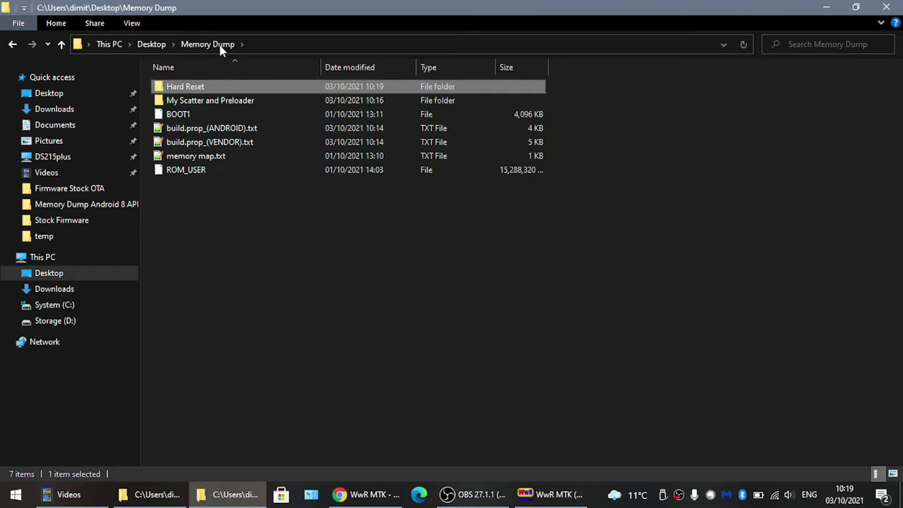
pyautogui.doubleClick(197, 100)
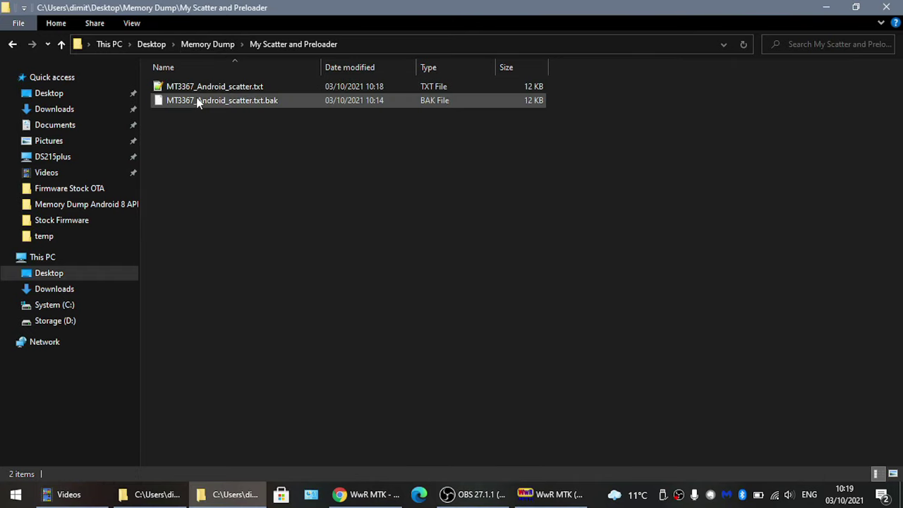
pyautogui.hotkey('ctrl', 'v')
pyautogui.click(265, 263)
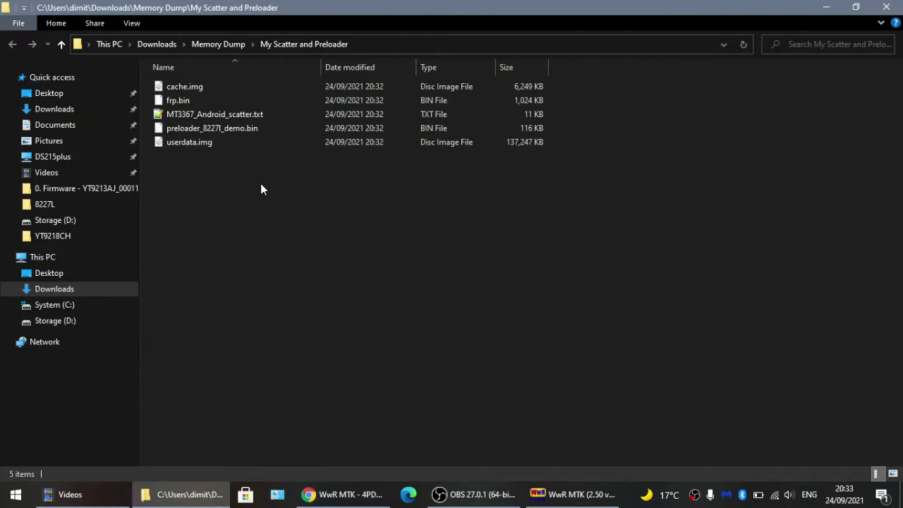
# - Go up from My Scatter and Preloader to the Memory Dump folder with Backspace
pyautogui.press('BackSpace')
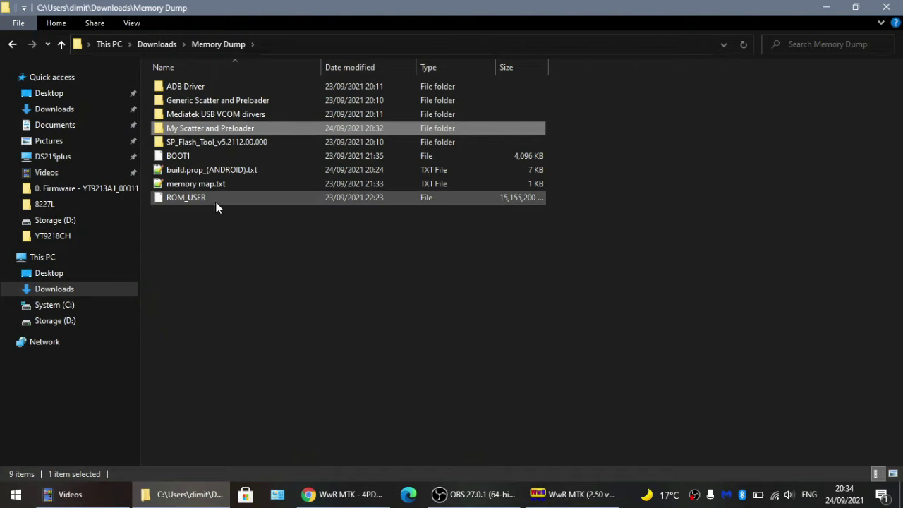
# - Cut the ROM including userdata into a new My Firmware folder in Downloads\Memory Dump
pyautogui.hotkey('alt', 'Tab')
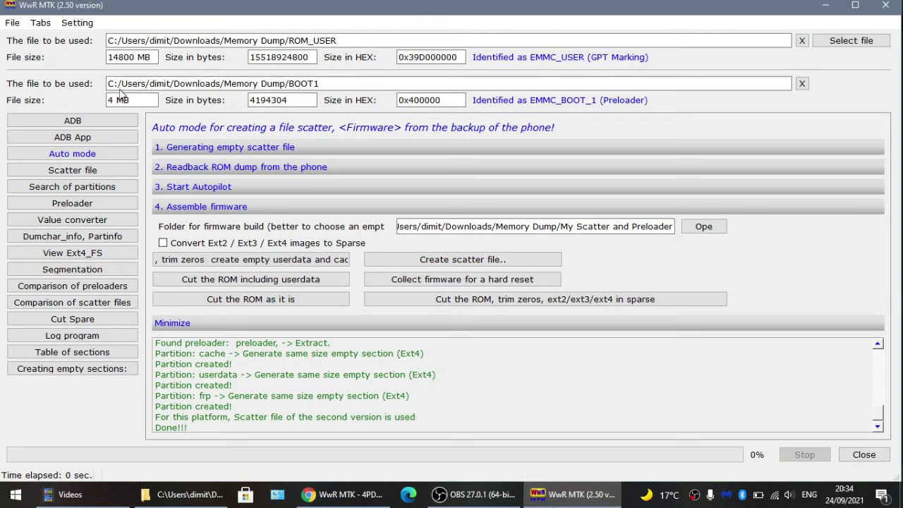
pyautogui.click(317, 283)
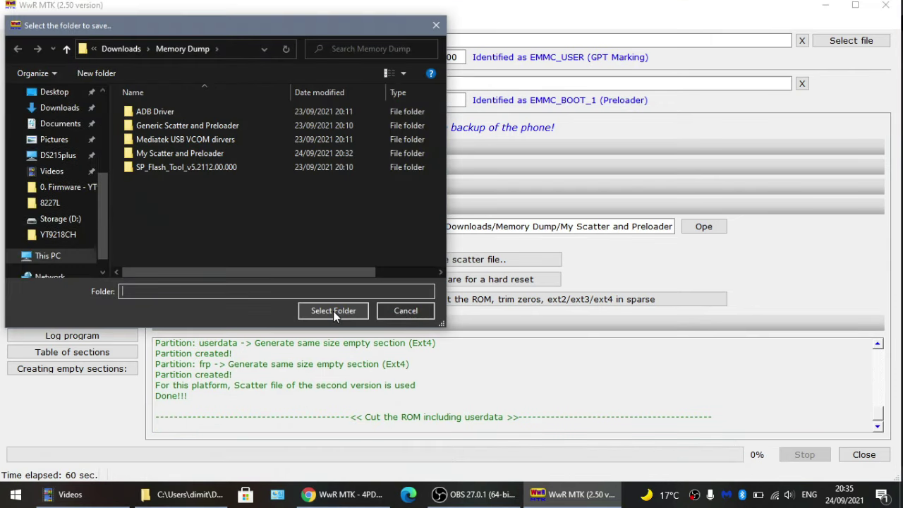
pyautogui.write('My Firmware')
pyautogui.click(96, 74)
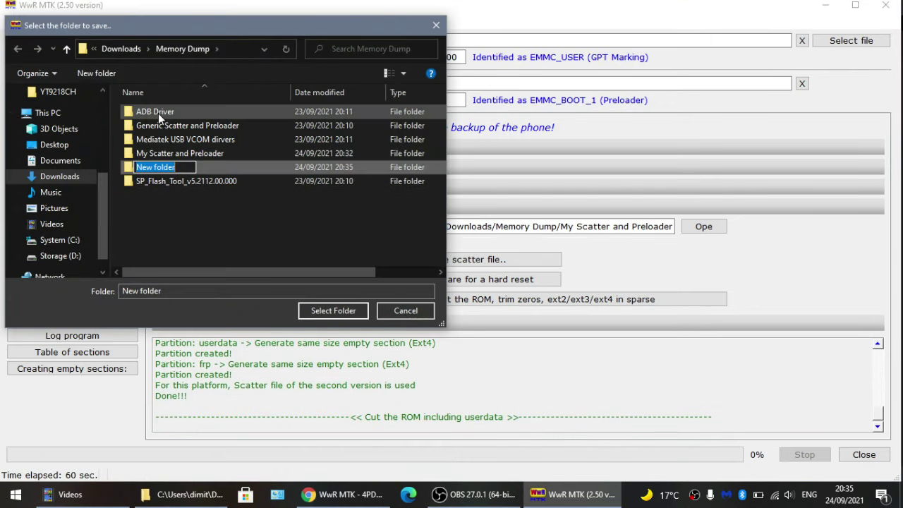
pyautogui.write('My Firmware')
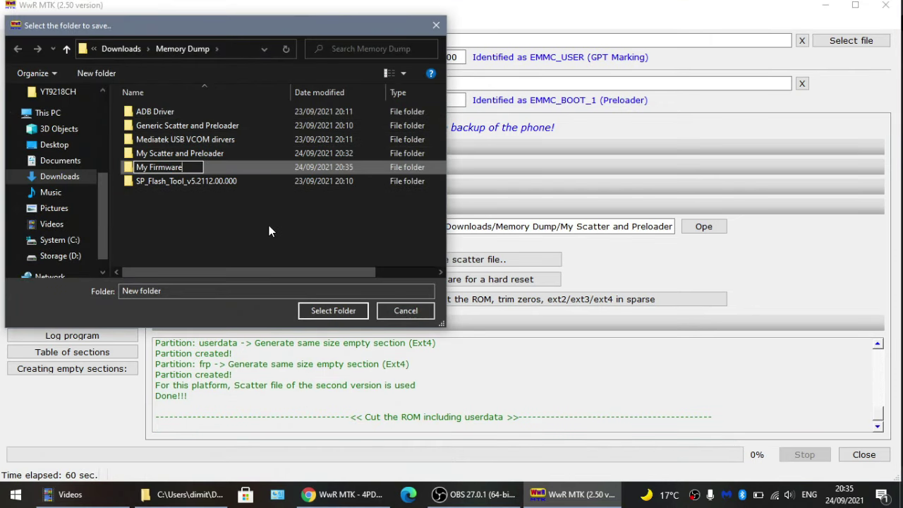
pyautogui.press('Return')
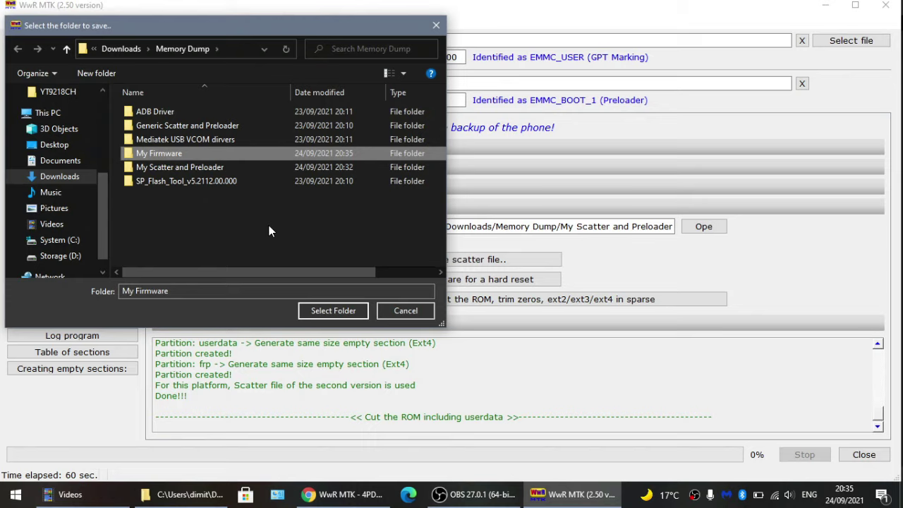
pyautogui.press('Return')
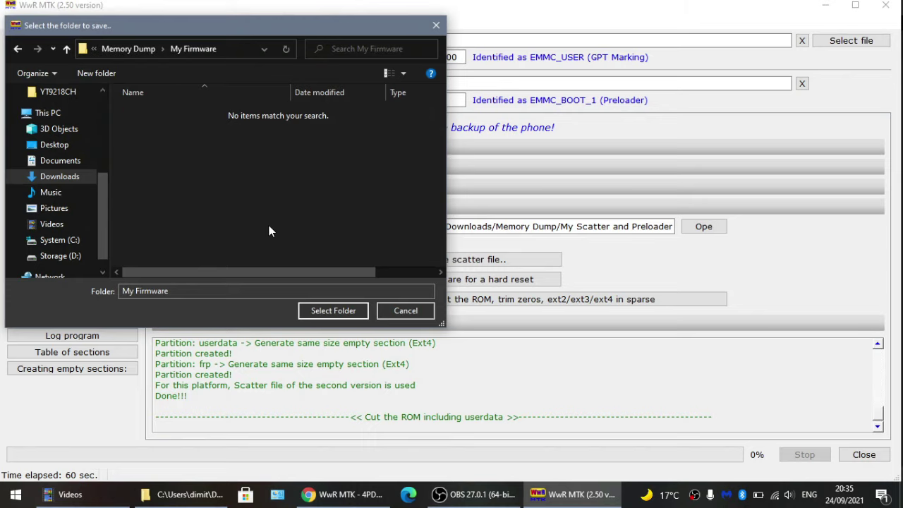
pyautogui.click(331, 313)
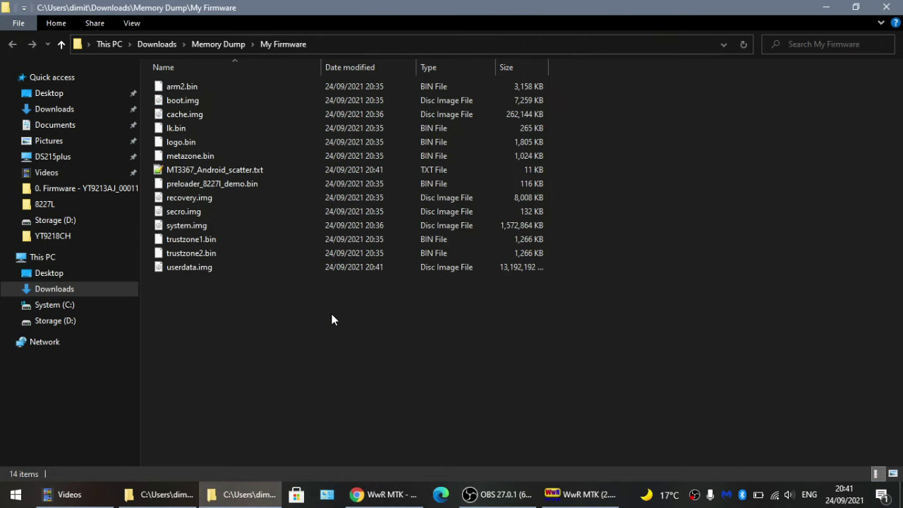
# - Copy the 137,247 KB userdata.img from My Scatter and Preloader into My Firmware, replacing the existing file
pyautogui.click(216, 44)
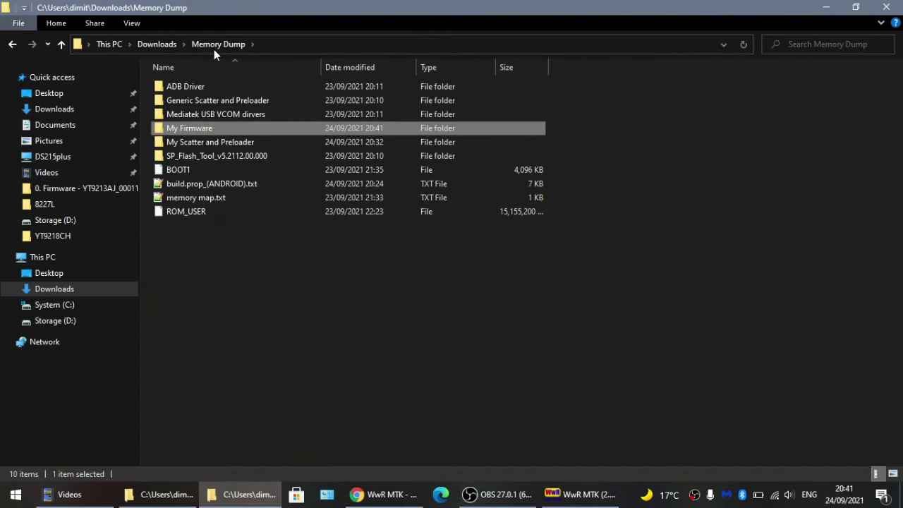
pyautogui.doubleClick(219, 147)
pyautogui.click(201, 143)
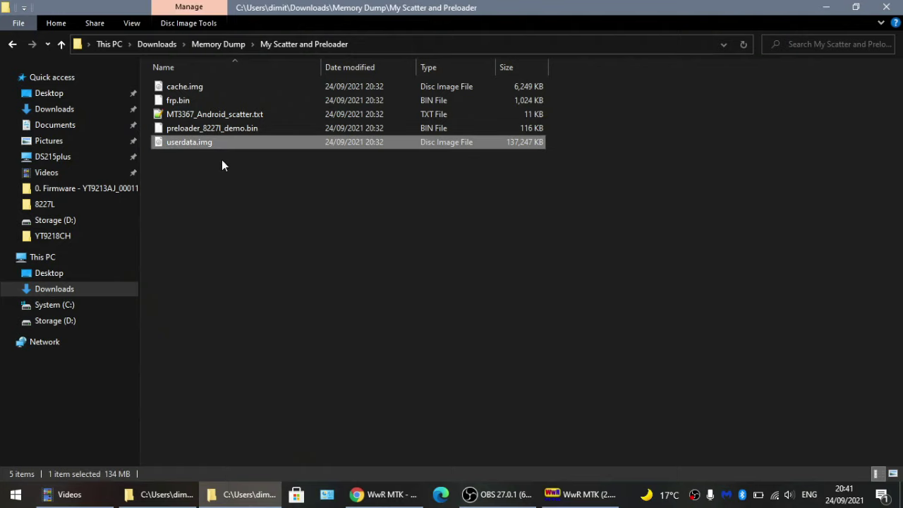
pyautogui.click(224, 44)
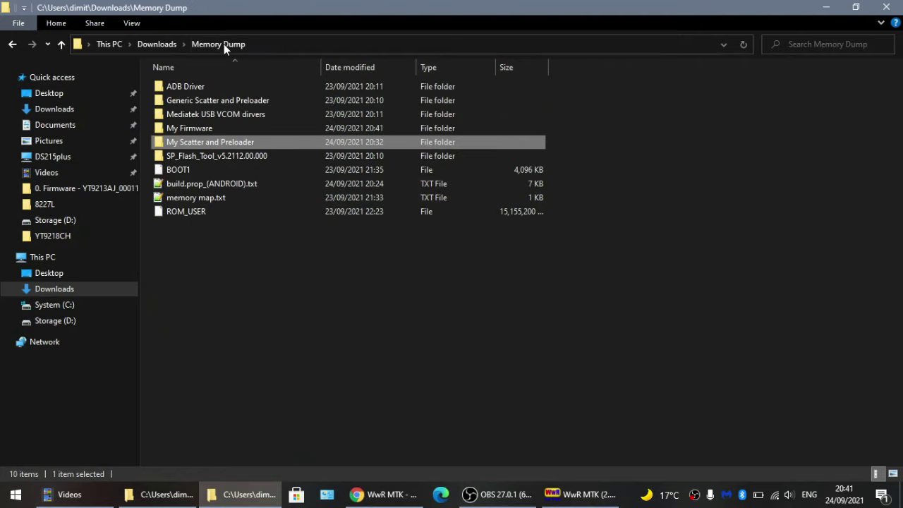
pyautogui.doubleClick(215, 127)
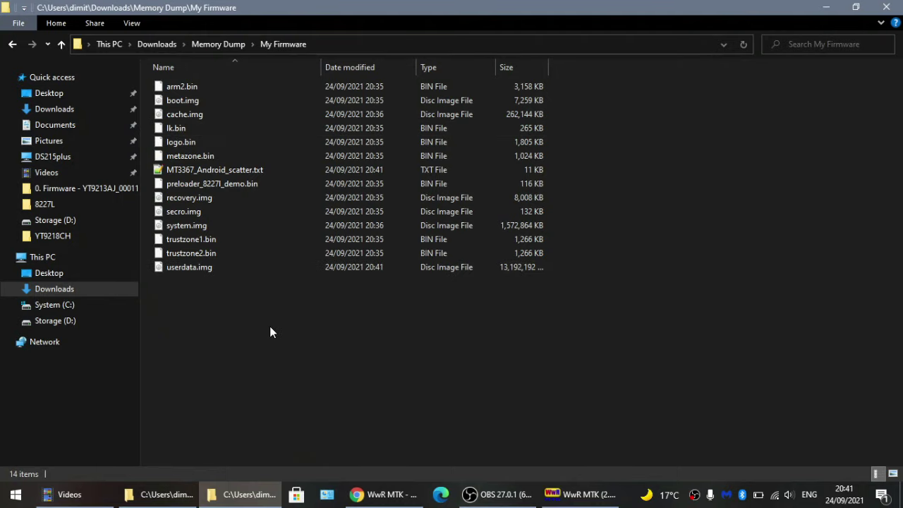
pyautogui.hotkey('ctrl', 'v')
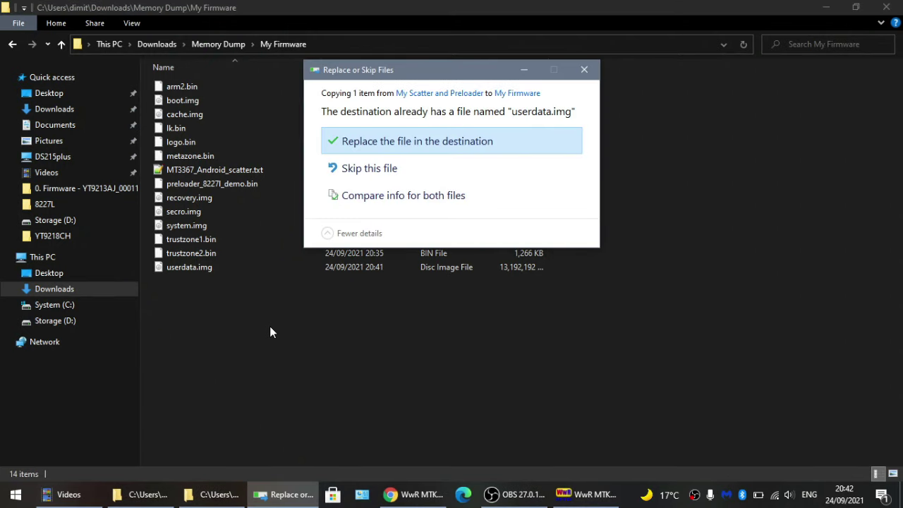
pyautogui.click(459, 146)
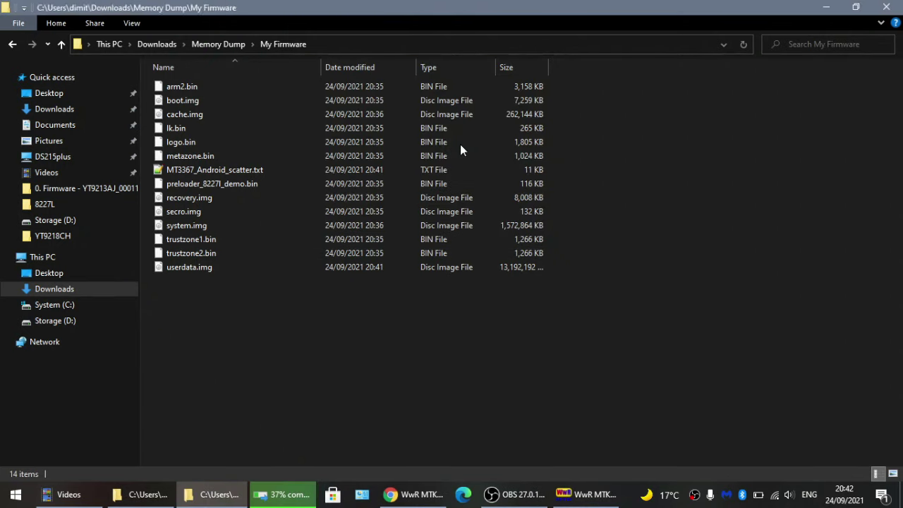
pyautogui.click(447, 322)
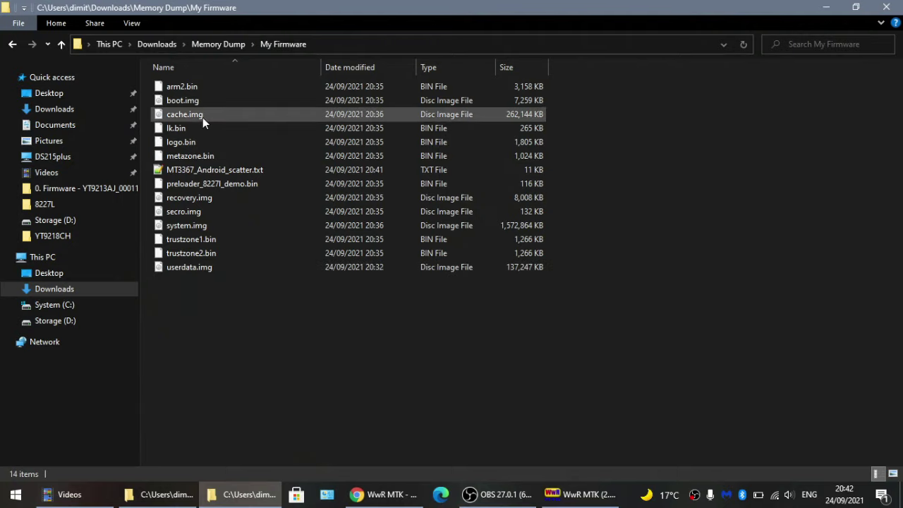
pyautogui.click(216, 44)
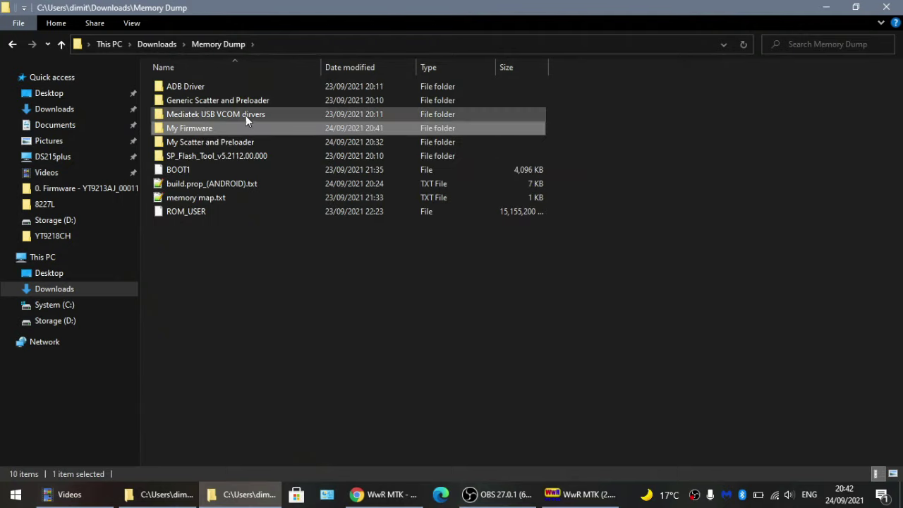
# - Reopen My Firmware to confirm its 14 files include the 137,247 KB userdata.img
pyautogui.doubleClick(281, 127)
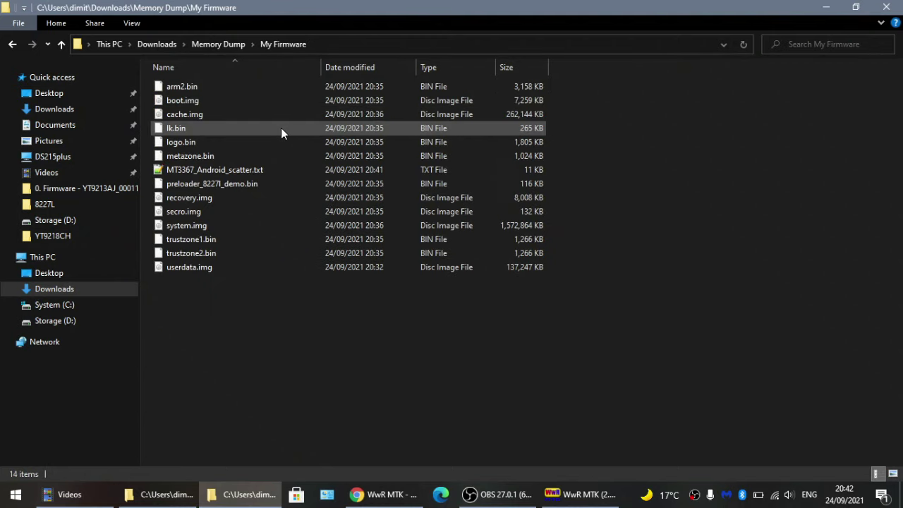